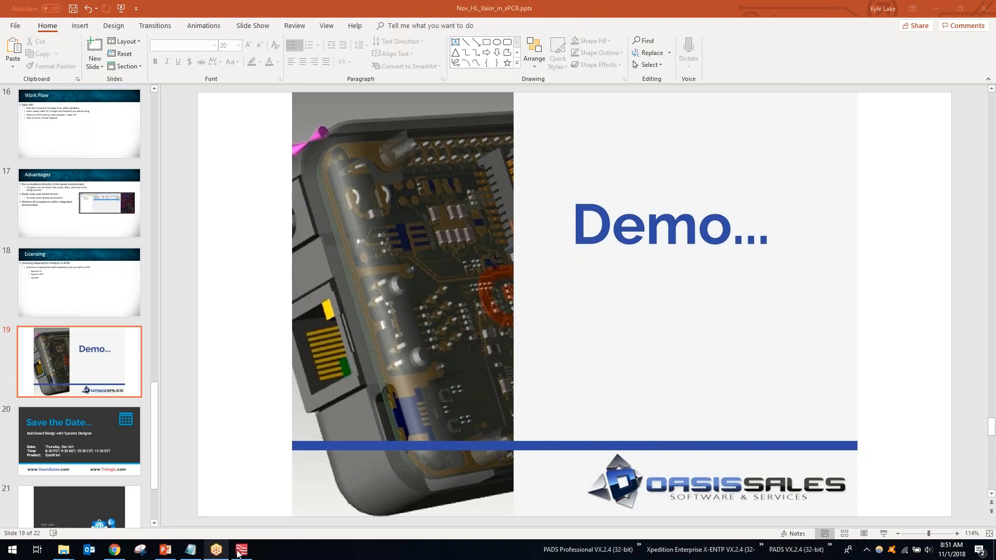
Switch to the BeagleBoneBlack board in Xpedition Layout
click(242, 551)
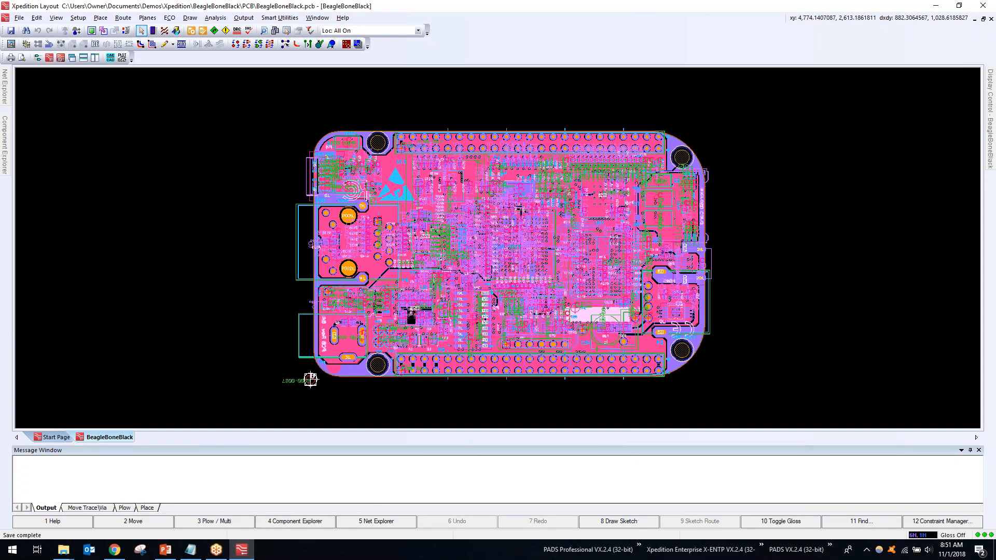
key(alt+Tab)
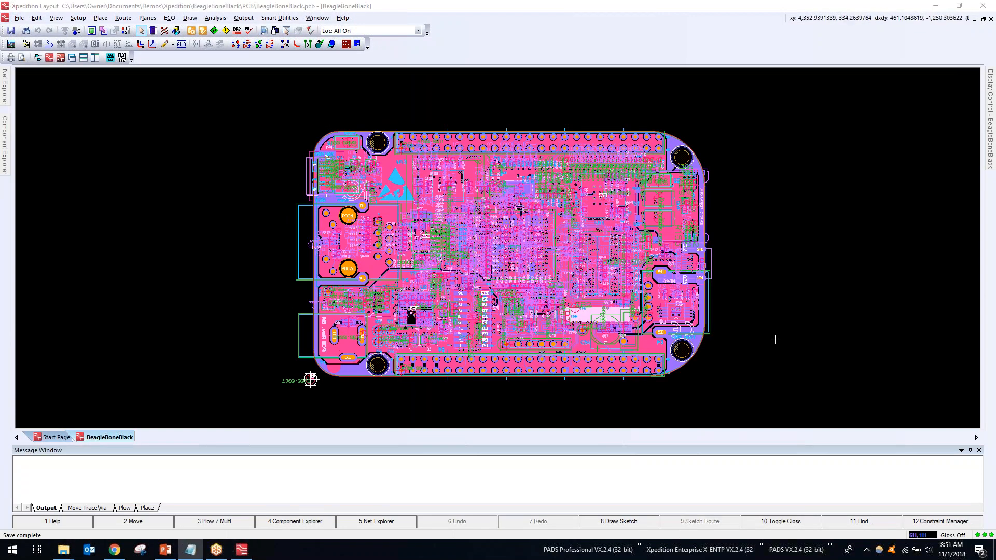
click(784, 285)
key(alt+Tab)
scroll(750, 284, up, 1)
scroll(751, 283, down, 1)
scroll(760, 285, up, 3)
scroll(761, 285, down, 3)
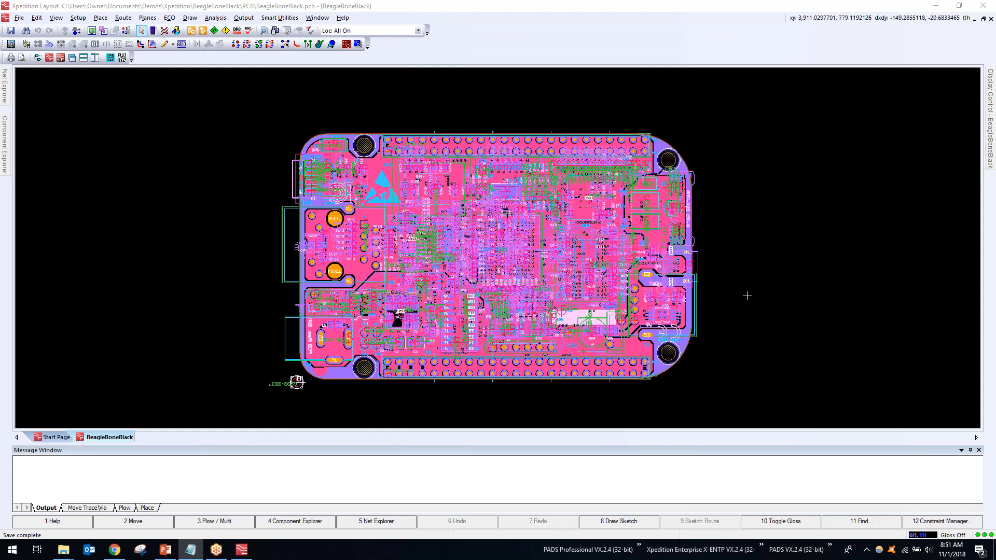
click(748, 300)
shift+scroll(750, 300, down, 1)
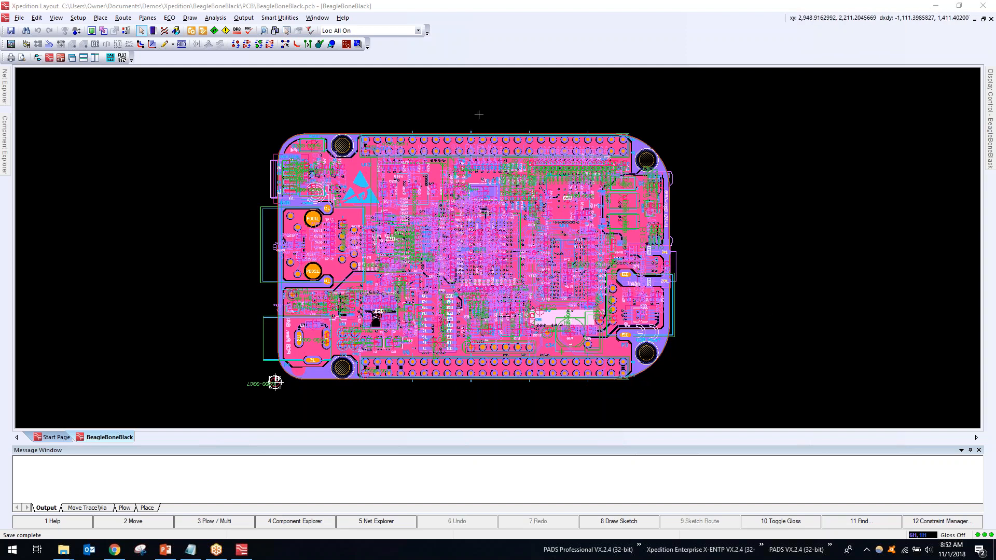
Open Analysis Control for the board and hide the Message Window to free up space
click(215, 18)
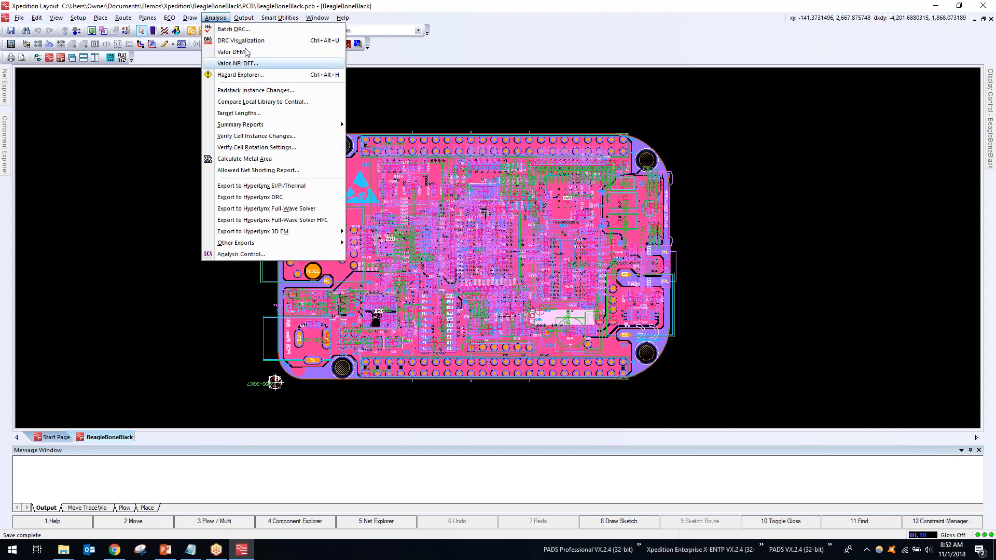
click(255, 256)
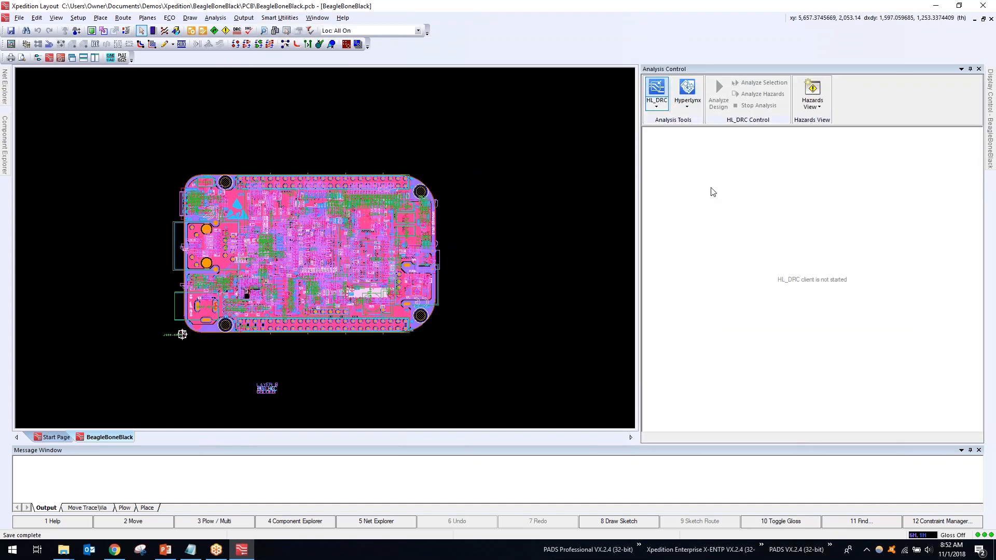
click(978, 450)
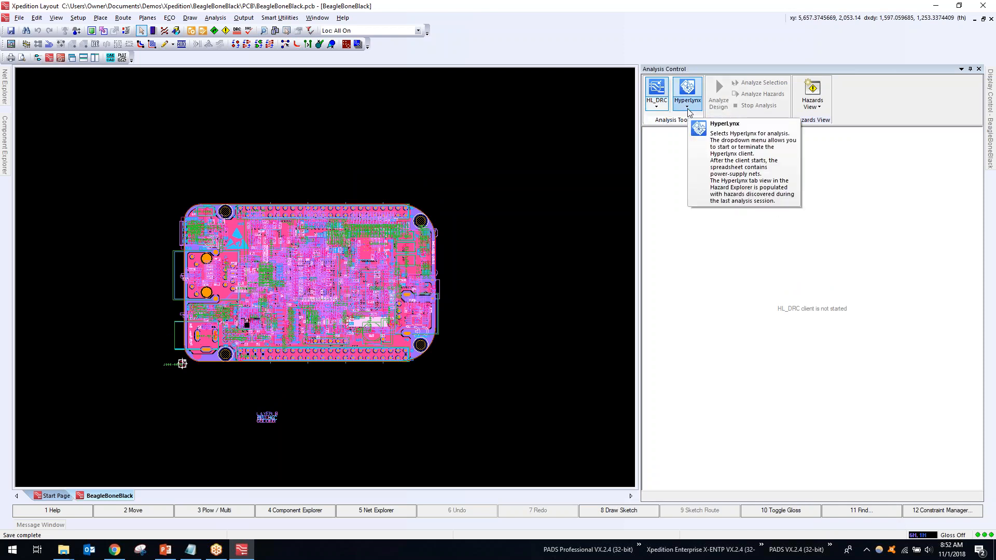
Start the HL_DRC client with the Developer product license and expand its Rules folder
click(658, 107)
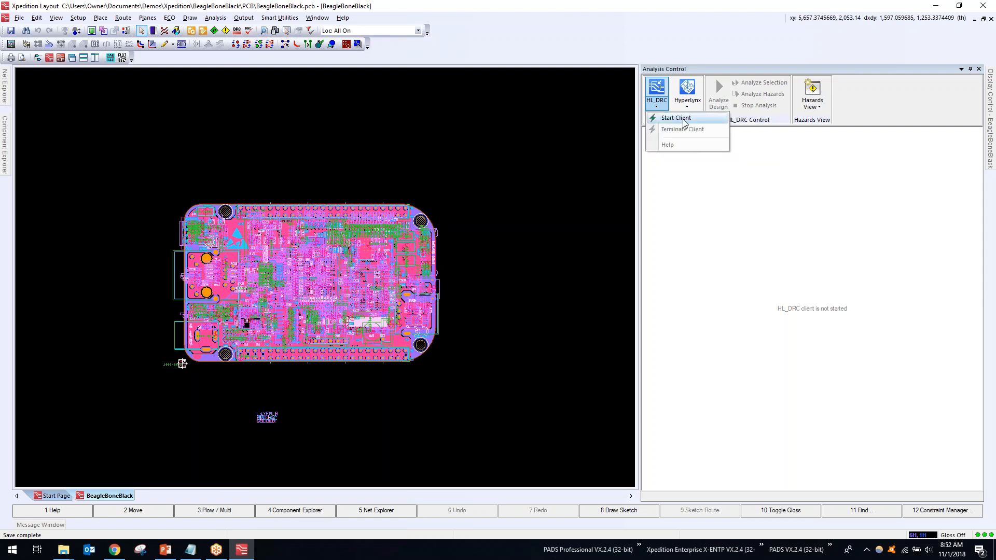
click(683, 119)
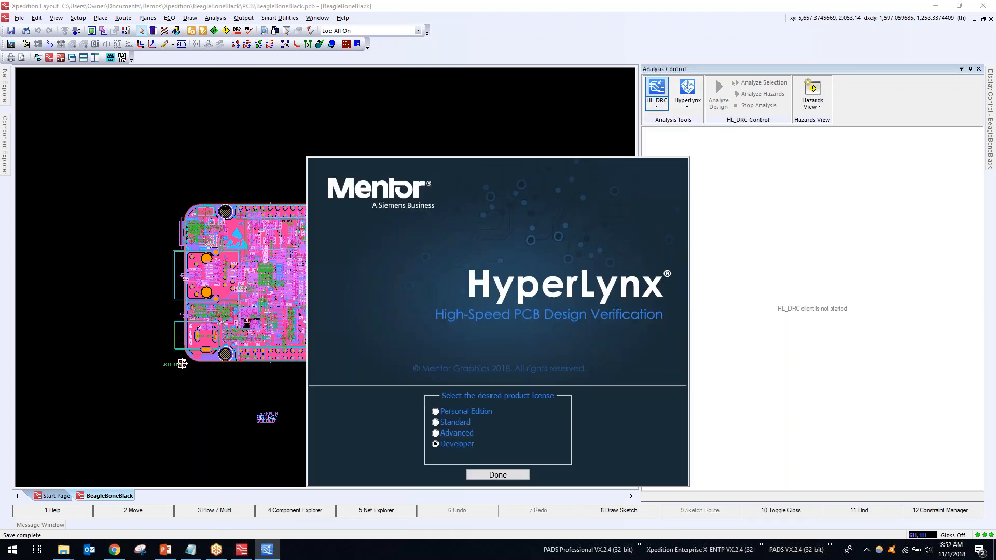
click(491, 476)
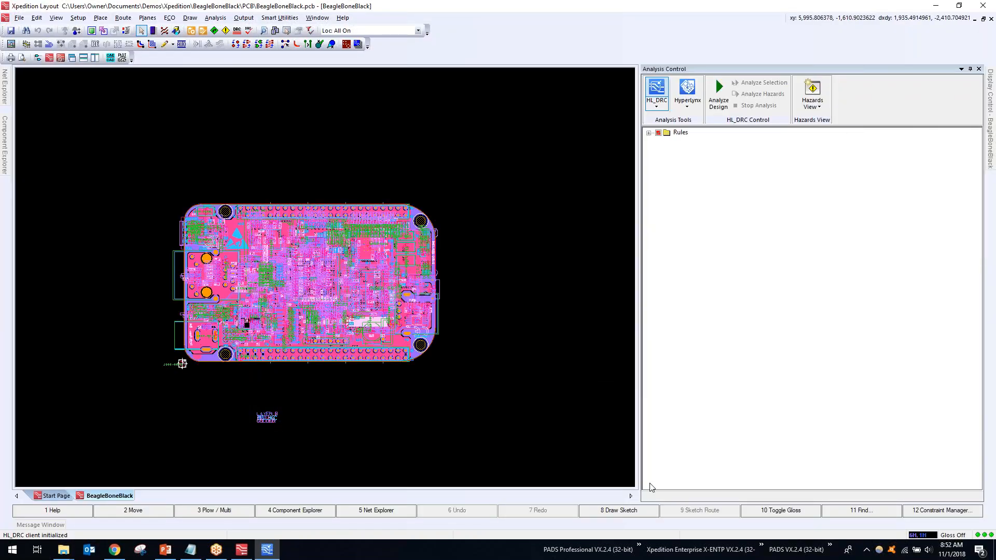
click(648, 133)
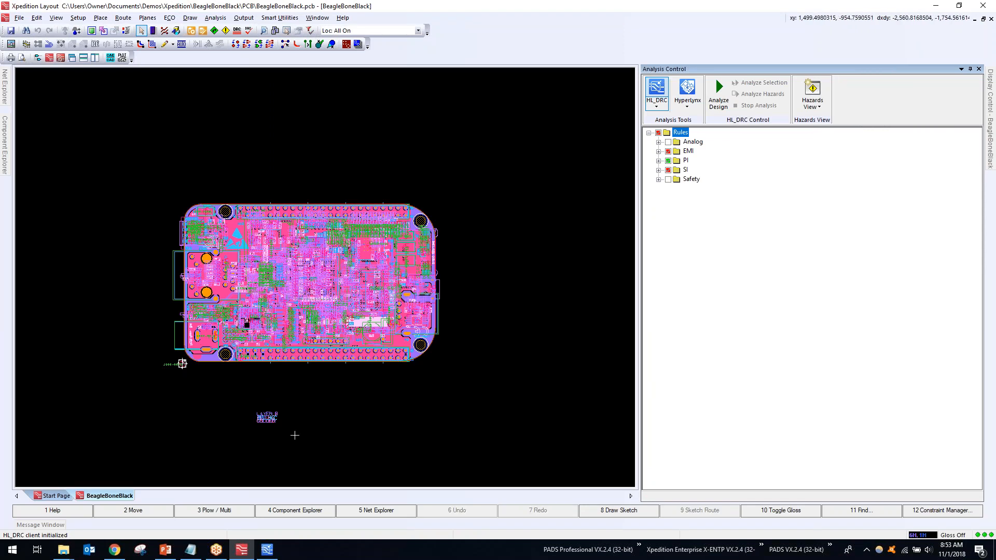
Switch to the BeagleBoneBlack project in HyperLynx DRC and look over its board layout
scroll(240, 400, up, 4)
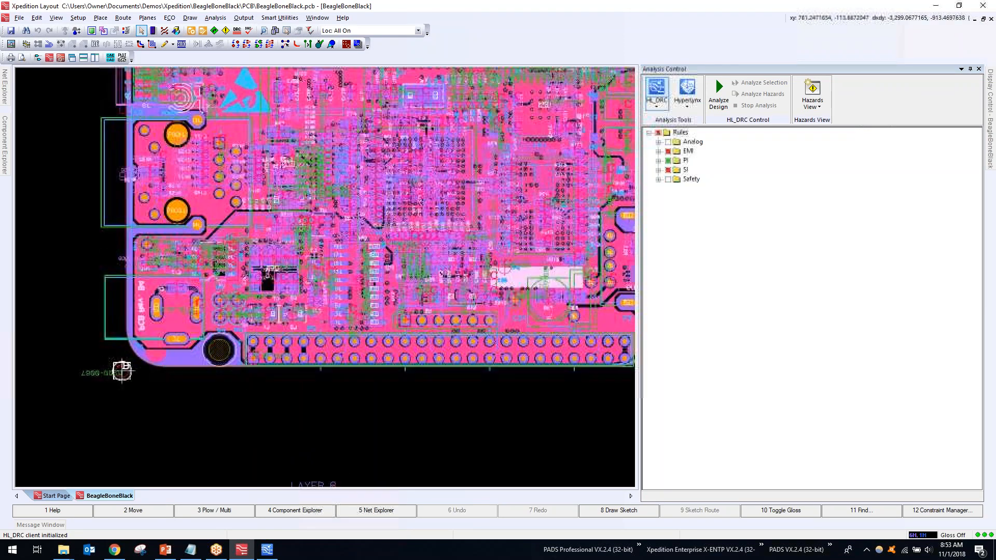
scroll(254, 389, down, 3)
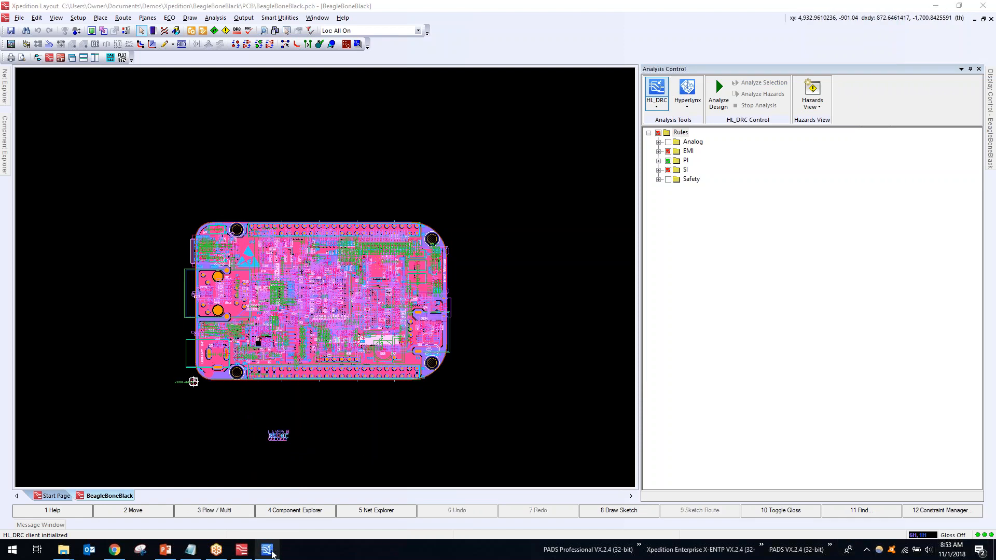
click(267, 550)
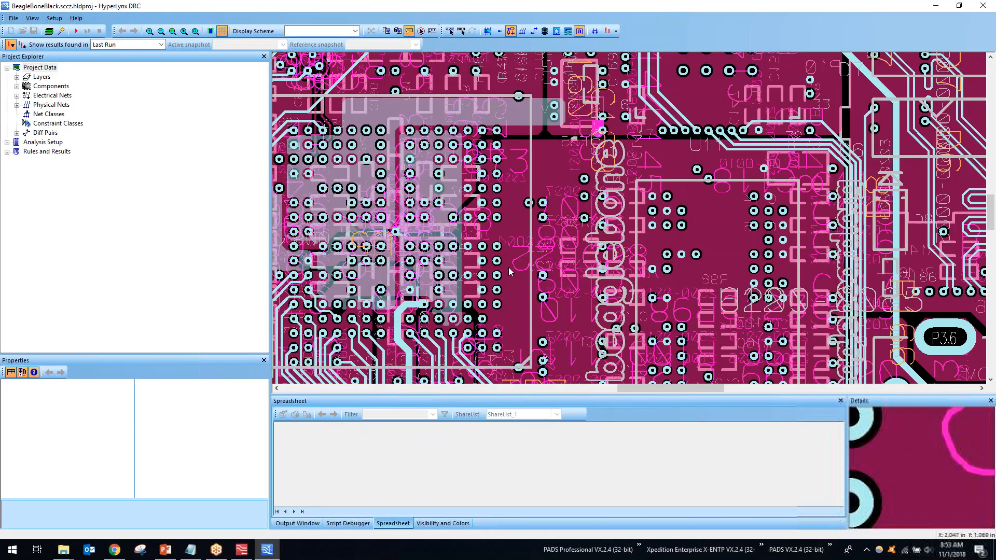
scroll(509, 270, down, 5)
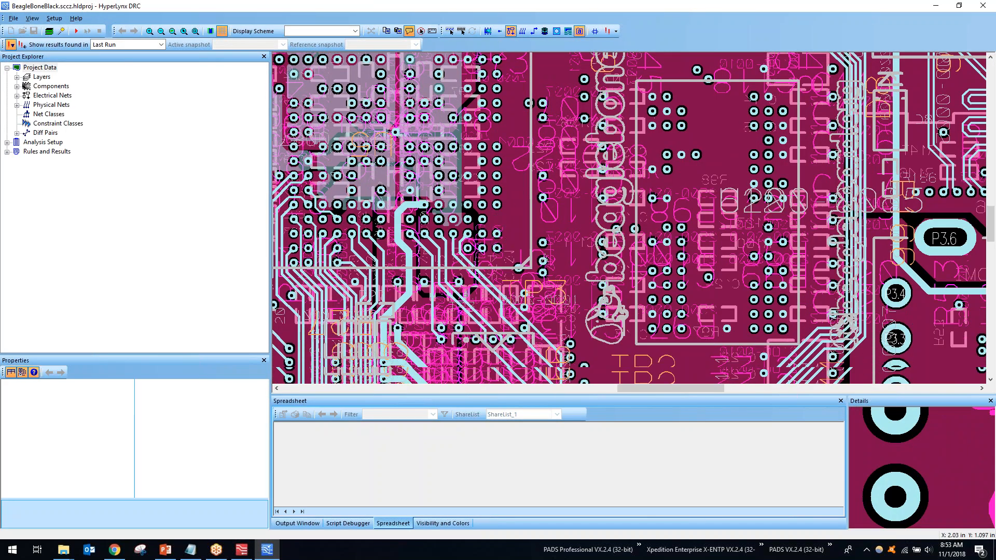
ctrl+scroll(497, 235, down, 2)
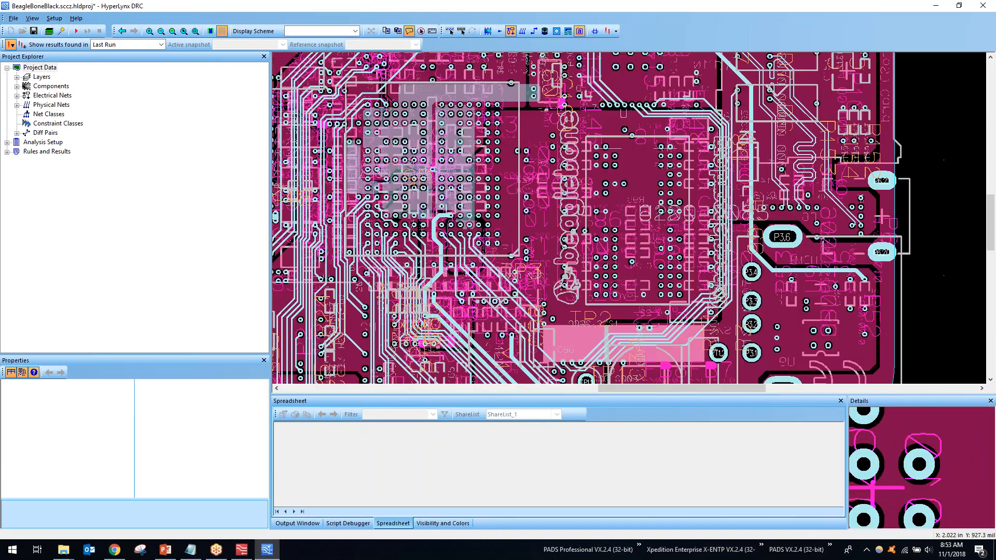
ctrl+scroll(498, 235, down, 2)
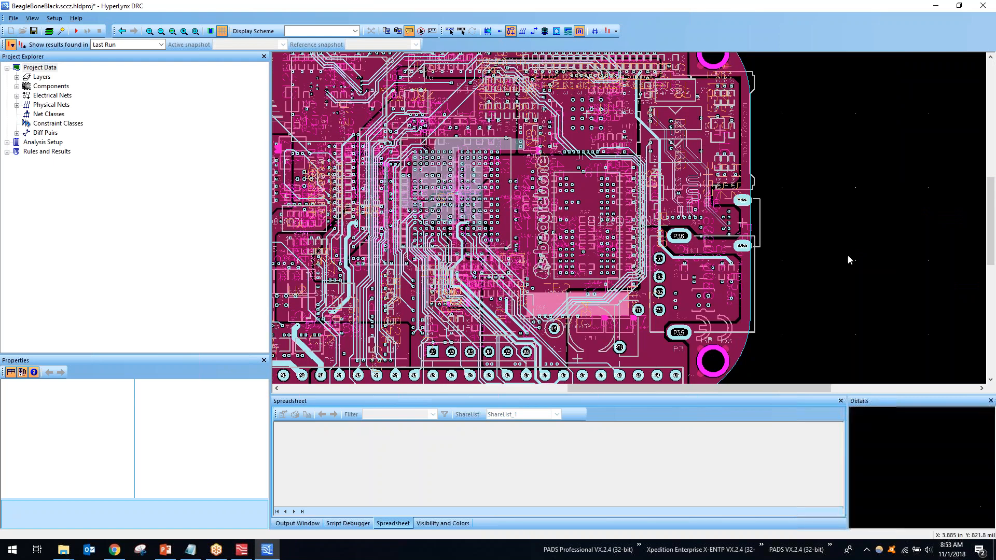
scroll(823, 251, left, 1)
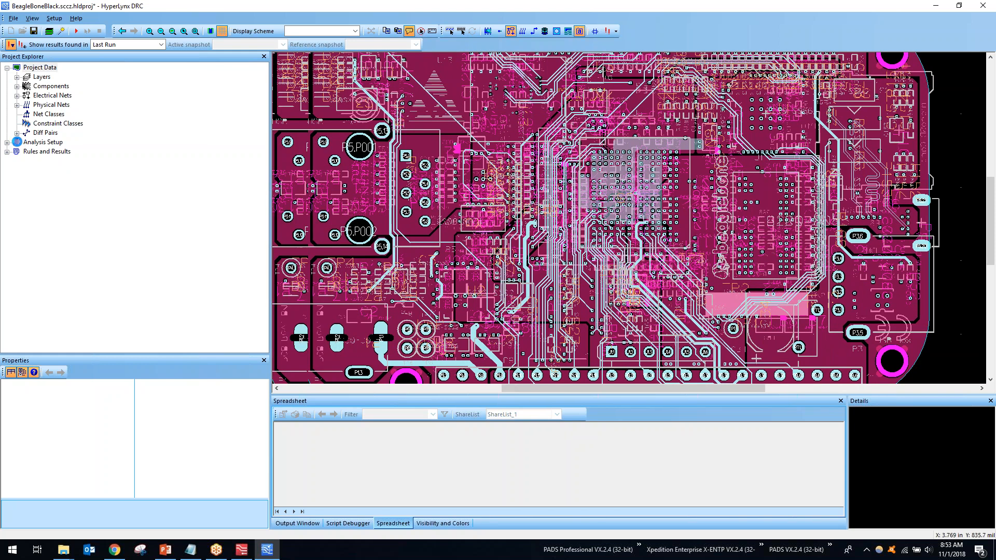
Expand Rules and Results down to the individual rules of the EMI group
click(7, 152)
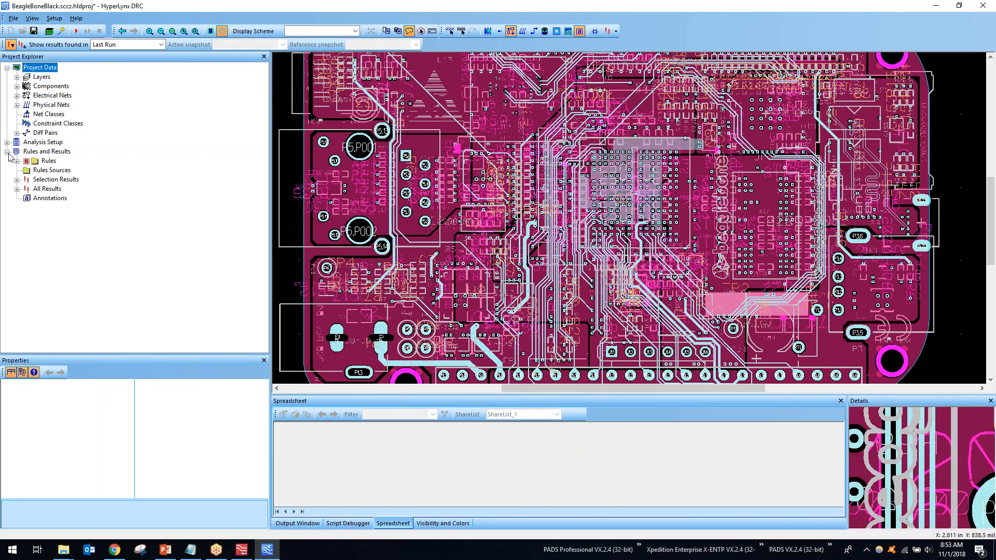
click(17, 161)
click(27, 179)
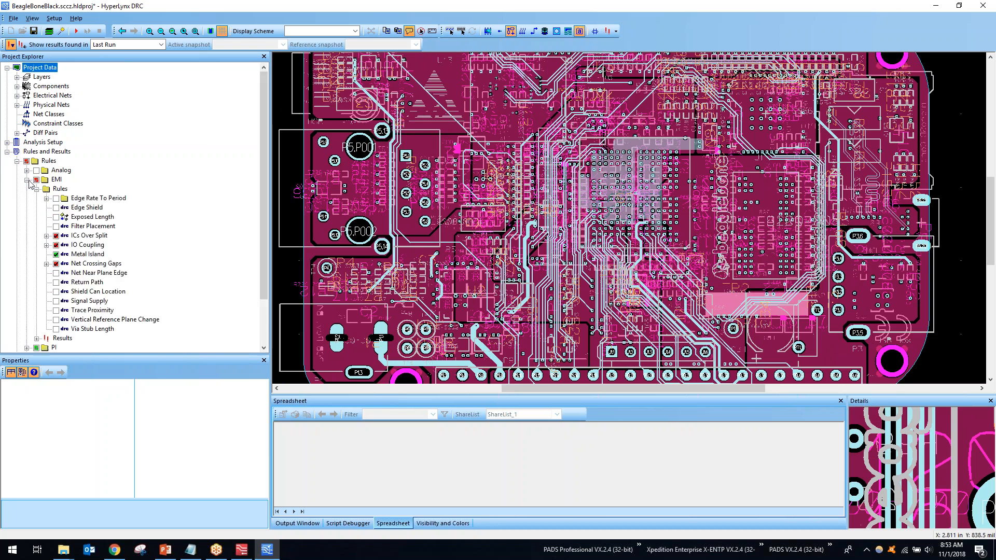
click(44, 151)
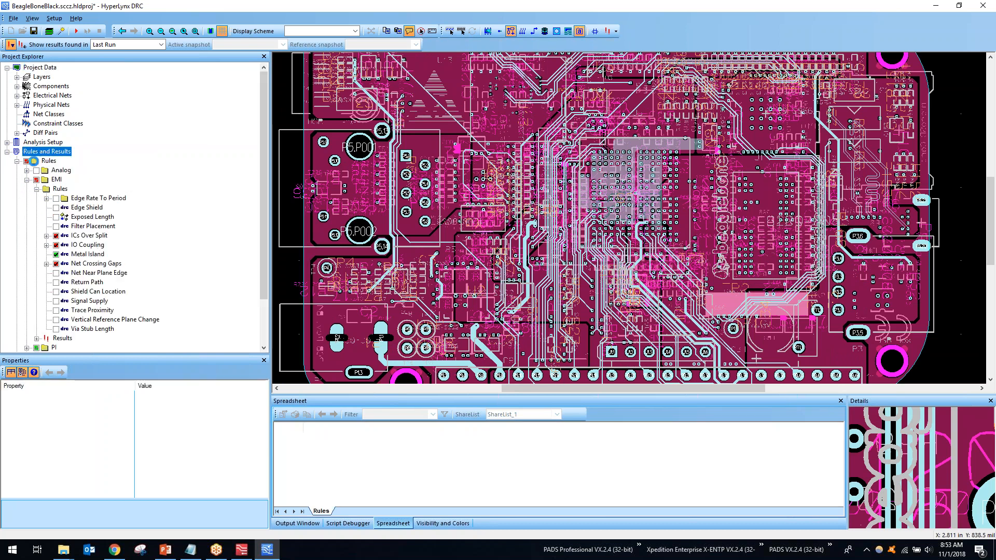
Examine the commands available for the Rules folder, such as creating a group or importing a rule
right_click(34, 161)
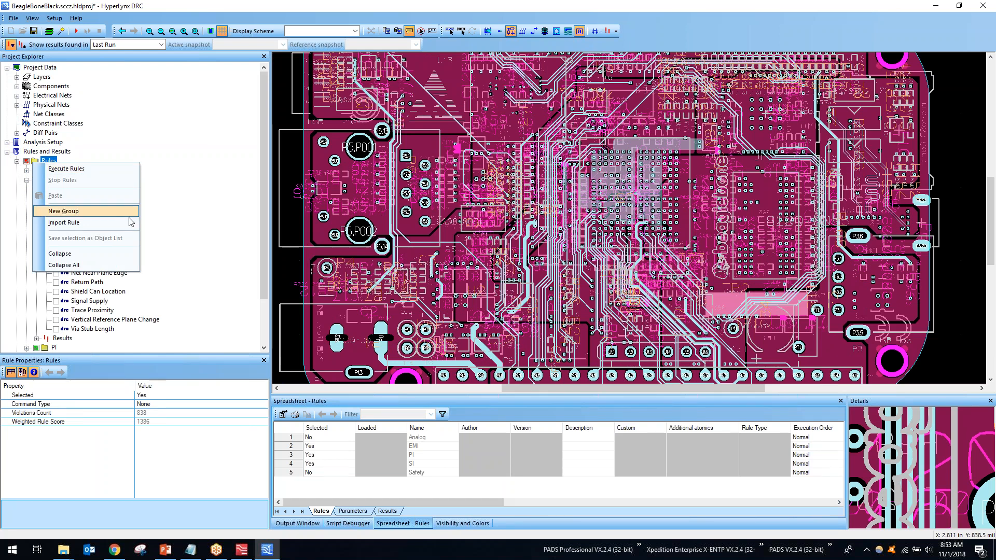
click(198, 196)
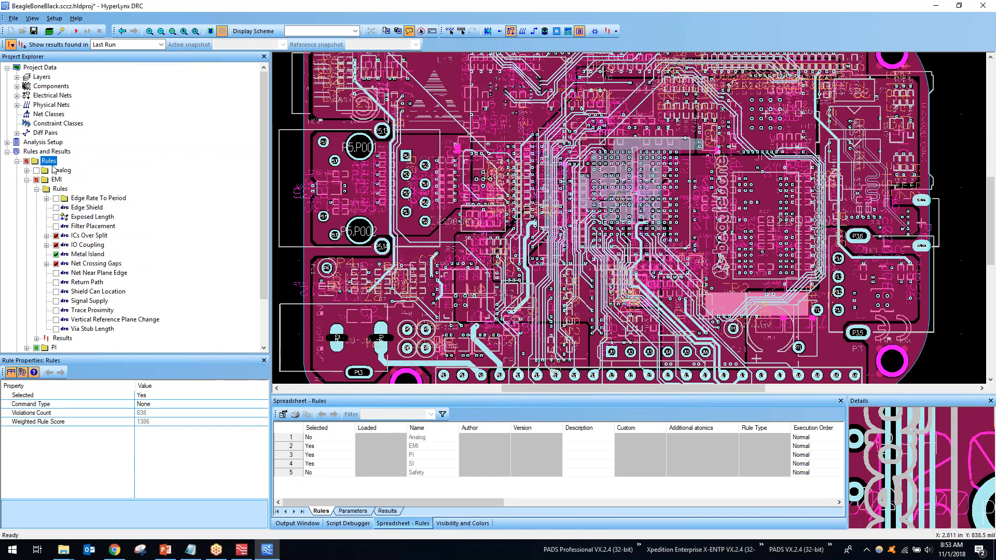
right_click(52, 164)
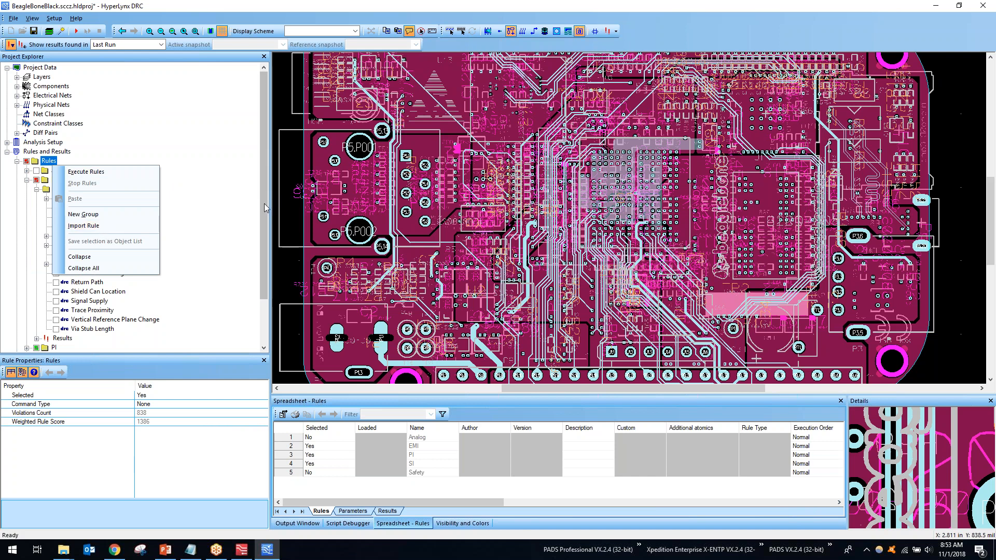
click(243, 217)
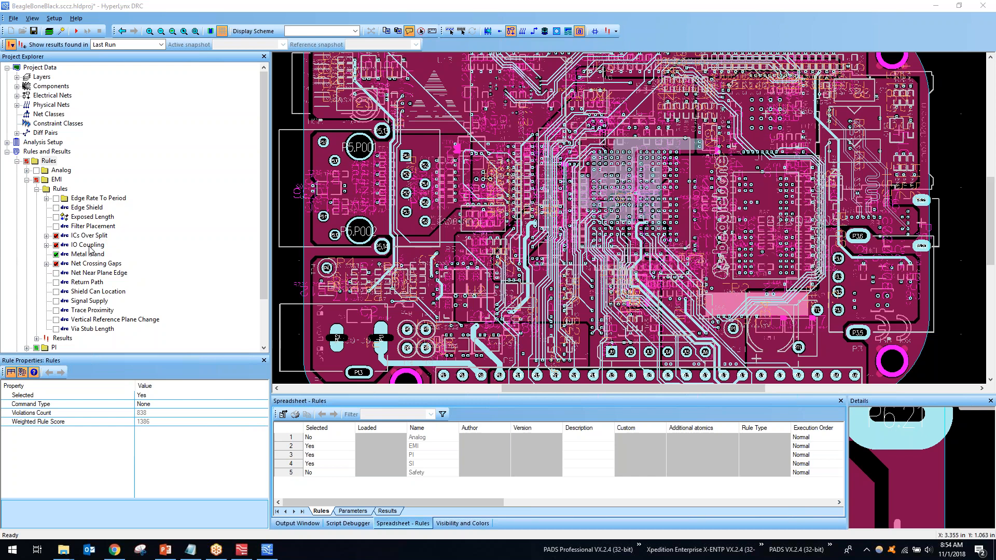
Open the Net Crossing Gaps rule and read its purpose, prerequisites, parameter descriptions and diagram
click(91, 265)
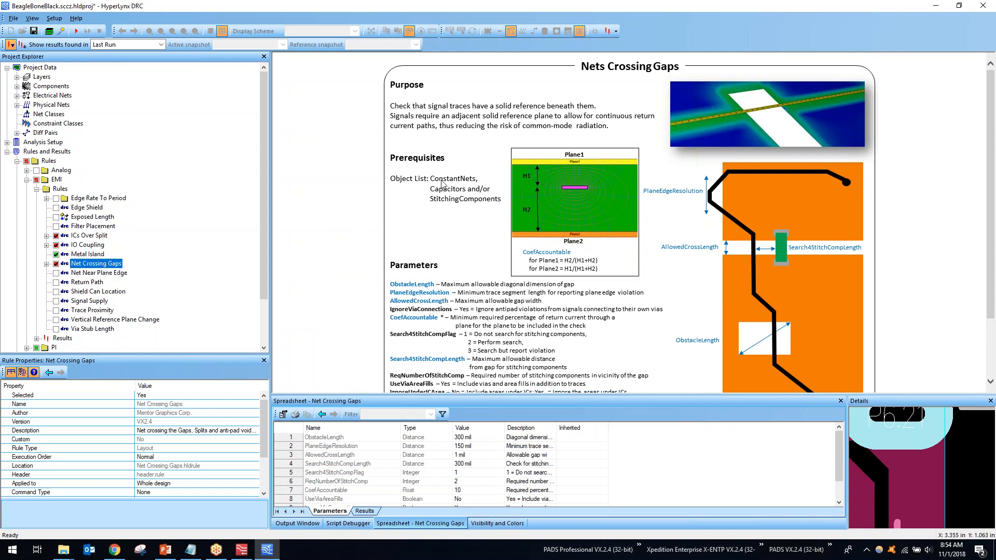
scroll(442, 181, down, 3)
scroll(442, 184, up, 3)
key(alt+Tab)
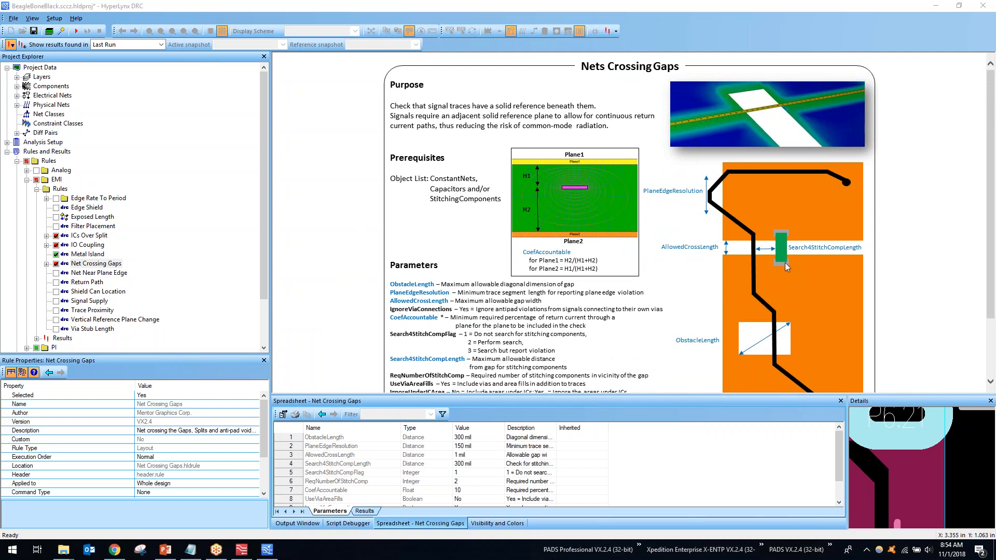
scroll(837, 239, down, 1)
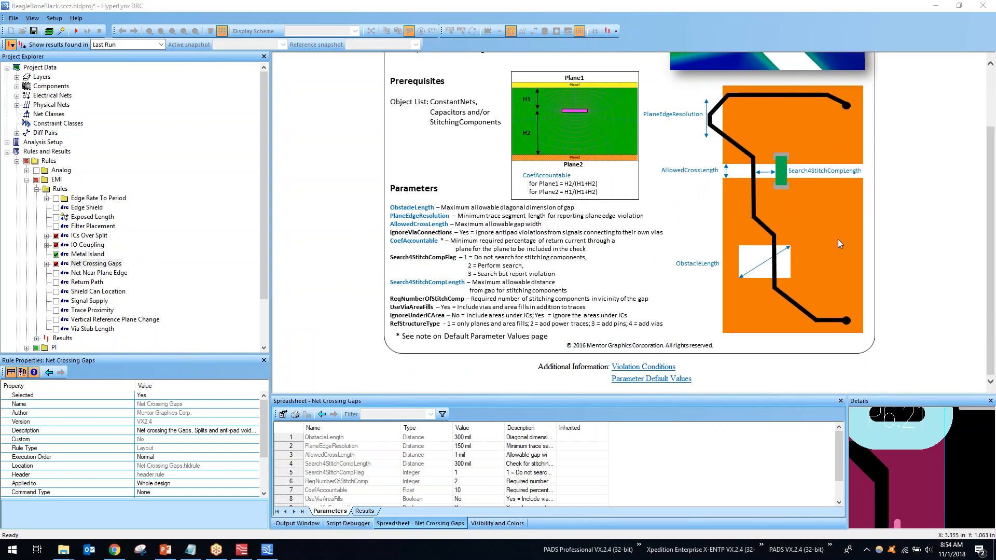
scroll(838, 240, up, 1)
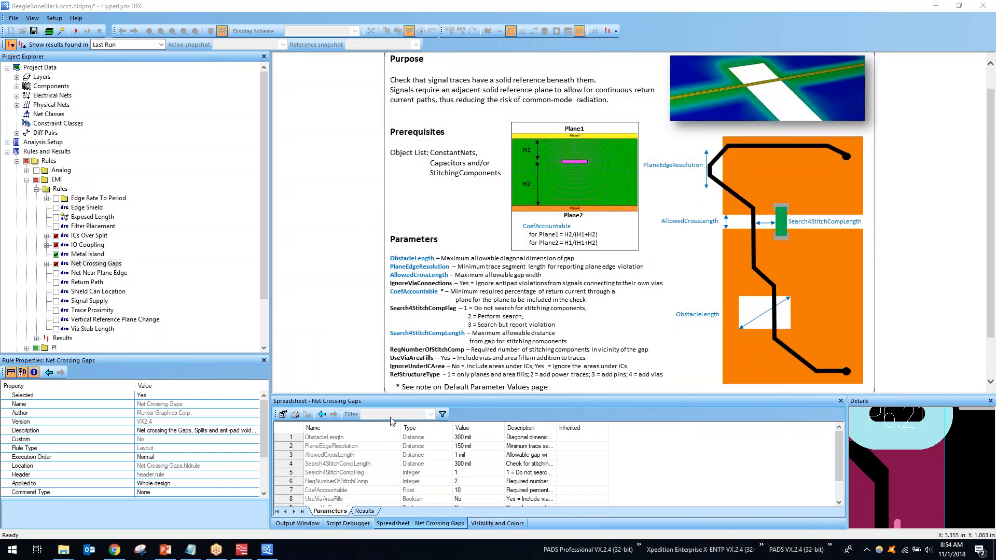
Enlarge the parameter spreadsheet of the Net Crossing Gaps rule and compare its entries, such as ObstacleLength, with the rule description
drag(412, 395, 421, 351)
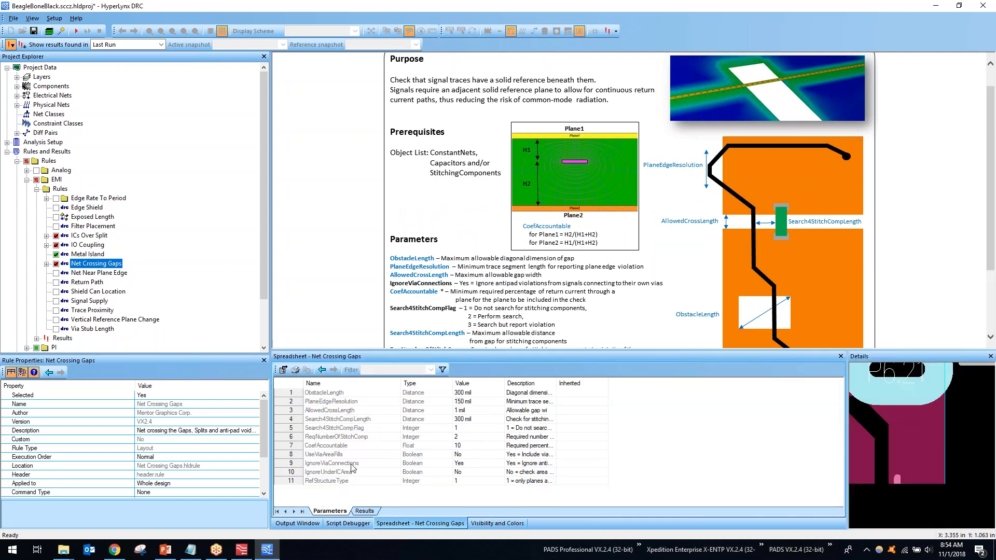
scroll(718, 178, down, 3)
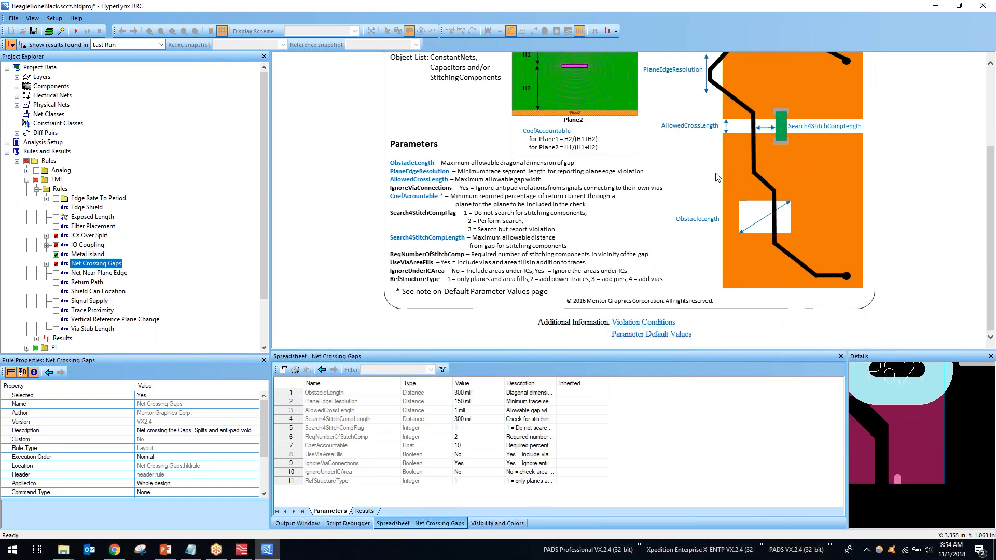
scroll(718, 177, up, 3)
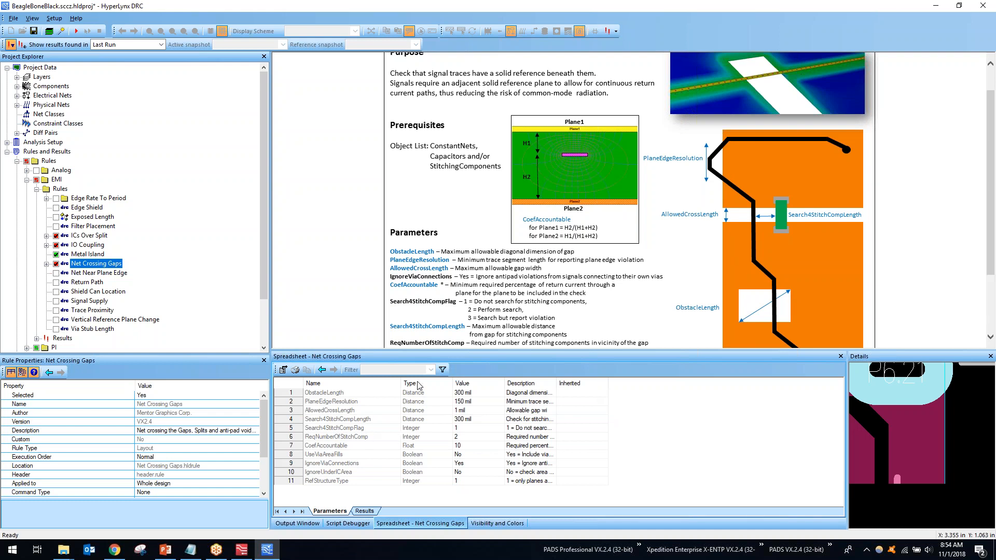
click(387, 393)
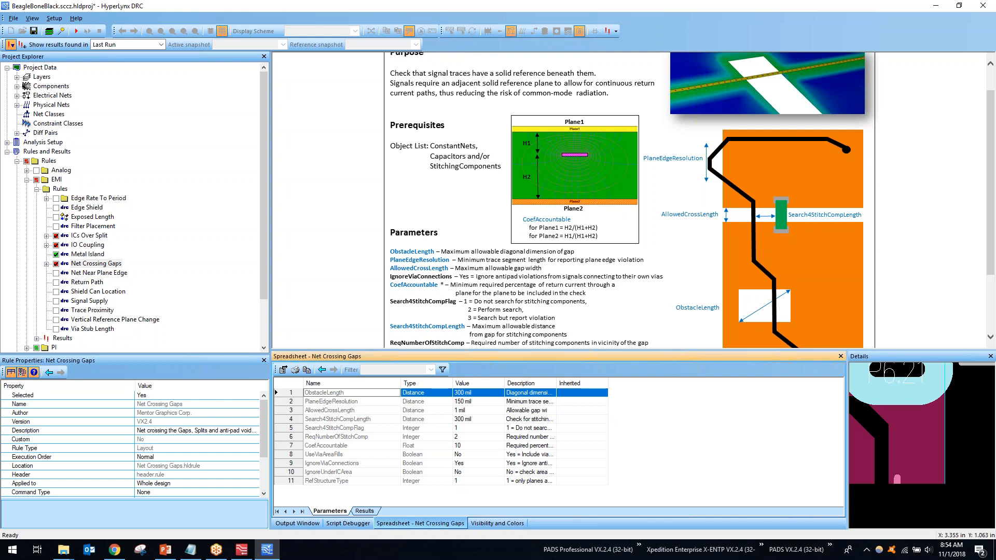
Collapse the EMI rule group and expand the PI group to list its rules
click(27, 181)
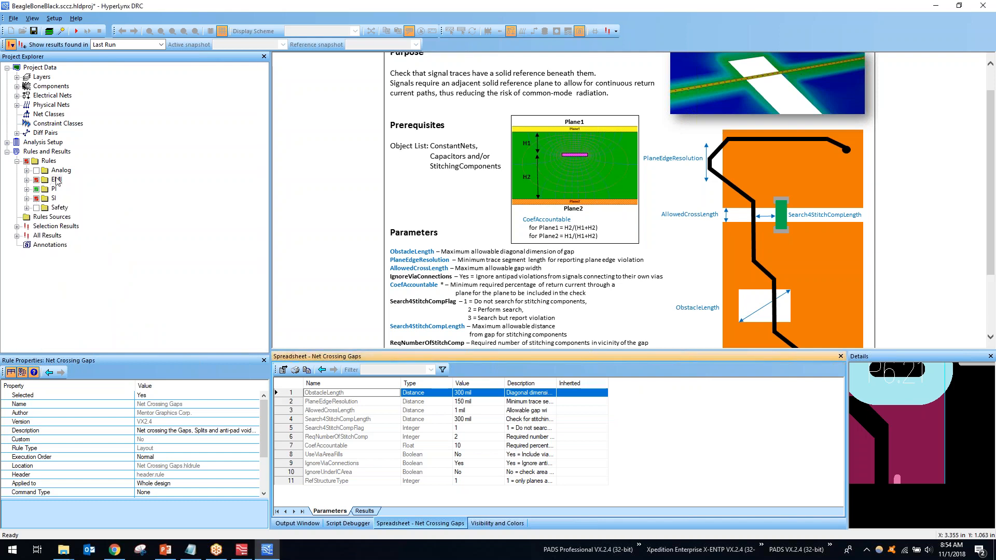
click(27, 190)
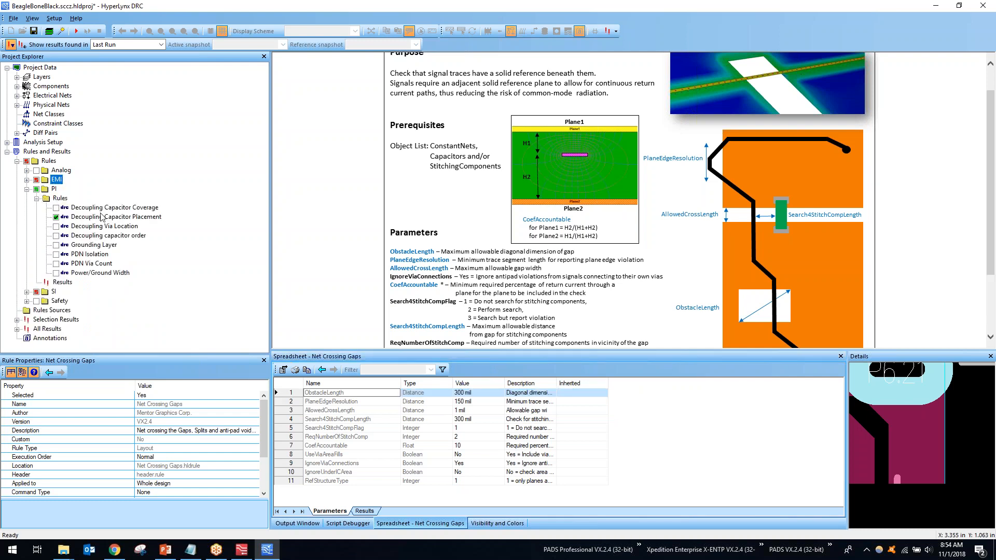
Open the Decoupling Capacitor Coverage rule and compare its description and diagram with its parameter spreadsheet
click(108, 208)
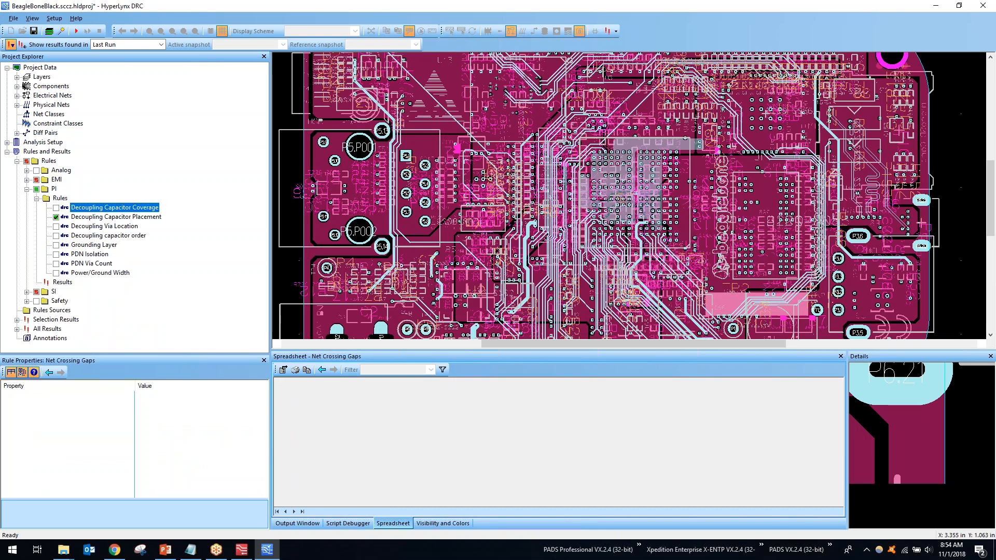
scroll(579, 164, down, 5)
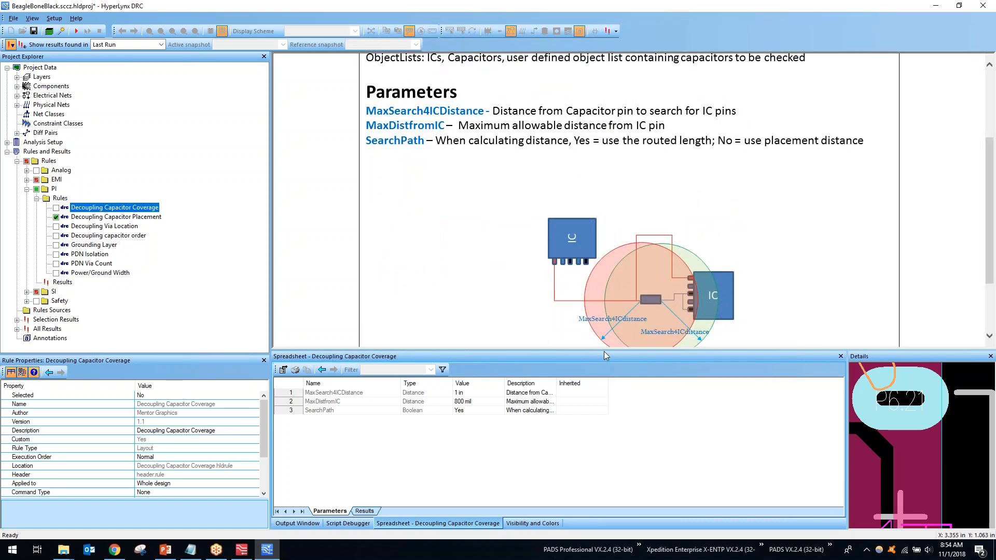
drag(606, 355, 601, 430)
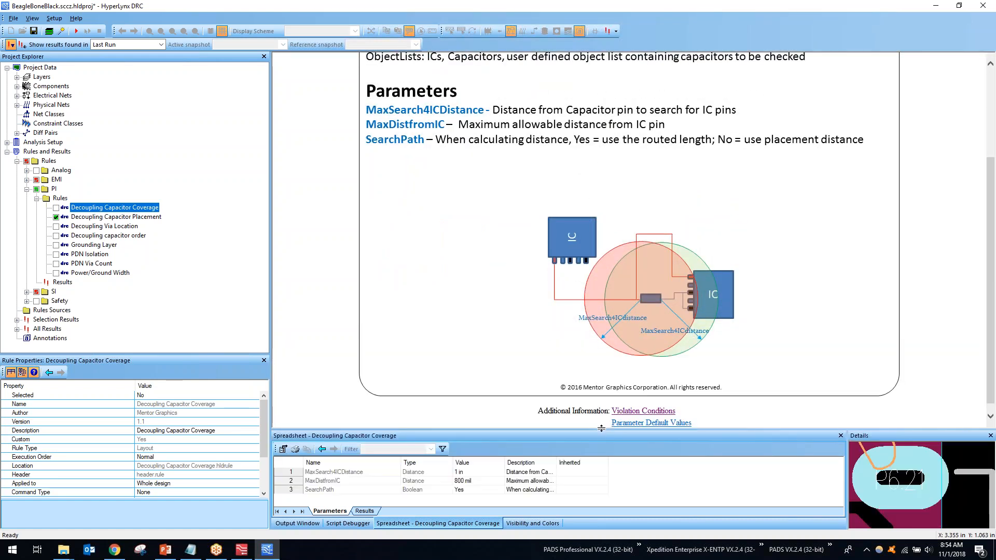
scroll(498, 245, down, 2)
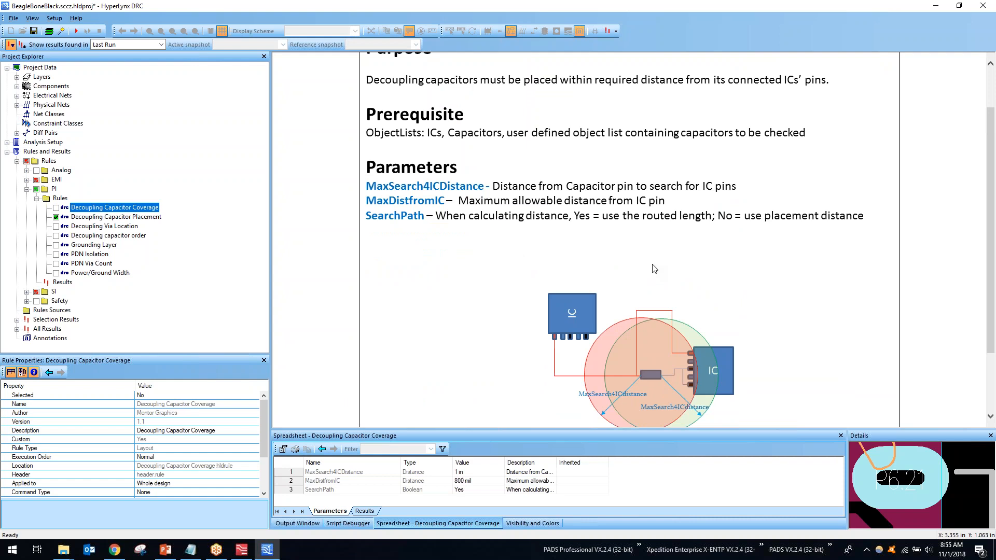
key(alt+Tab)
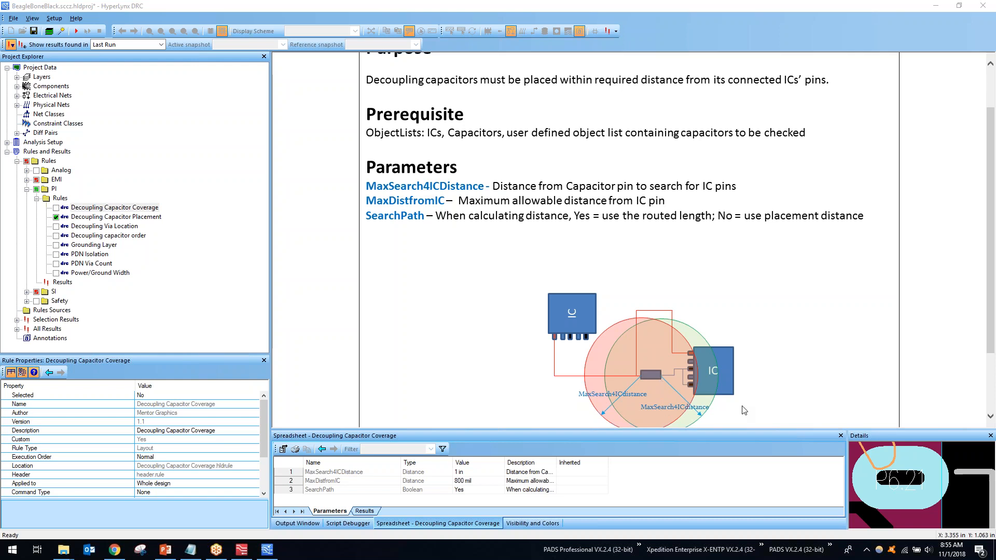
scroll(743, 410, down, 1)
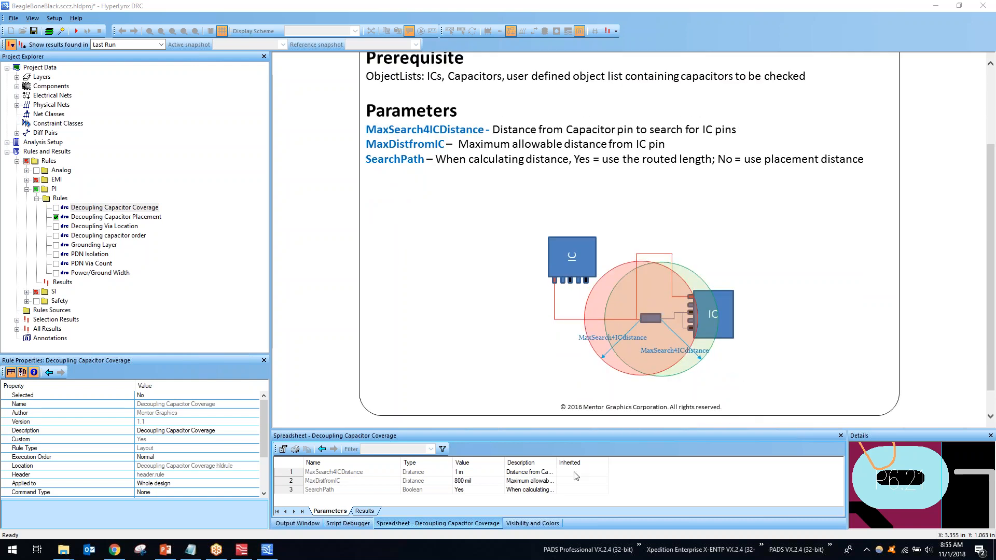
drag(581, 429, 607, 286)
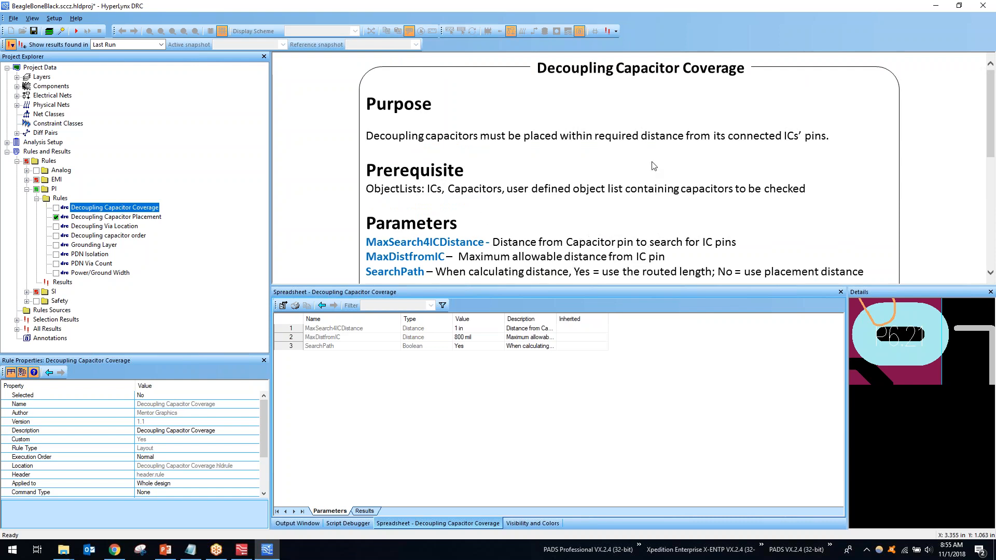
Switch to Xpedition Layout and enable the Decoupling Via Location rule in the PI group for analysis
click(935, 5)
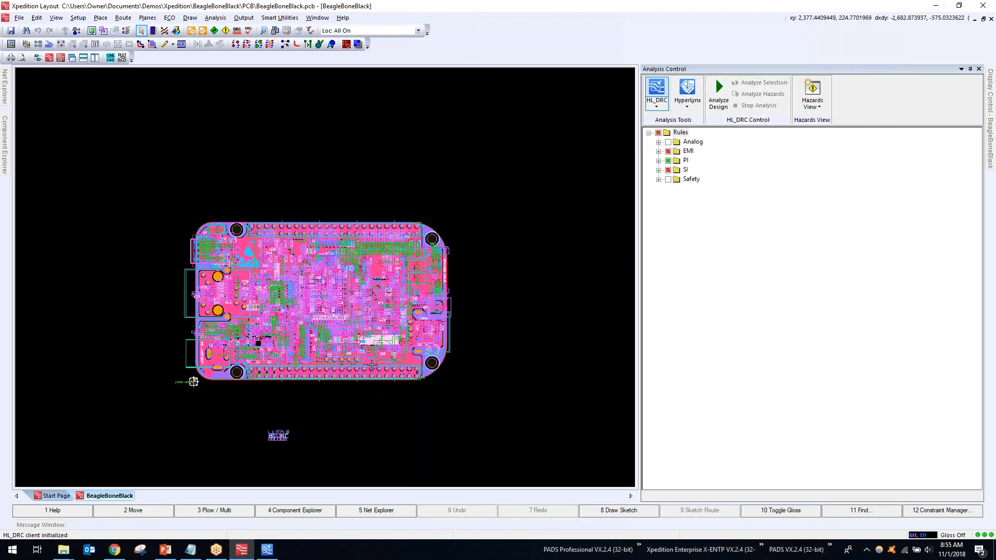
scroll(306, 349, up, 3)
scroll(306, 348, down, 2)
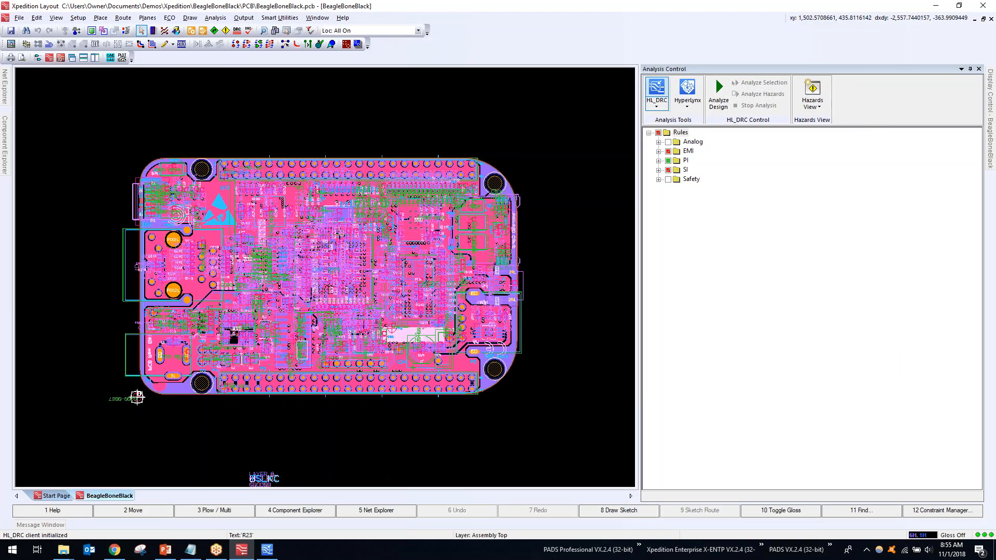
click(659, 151)
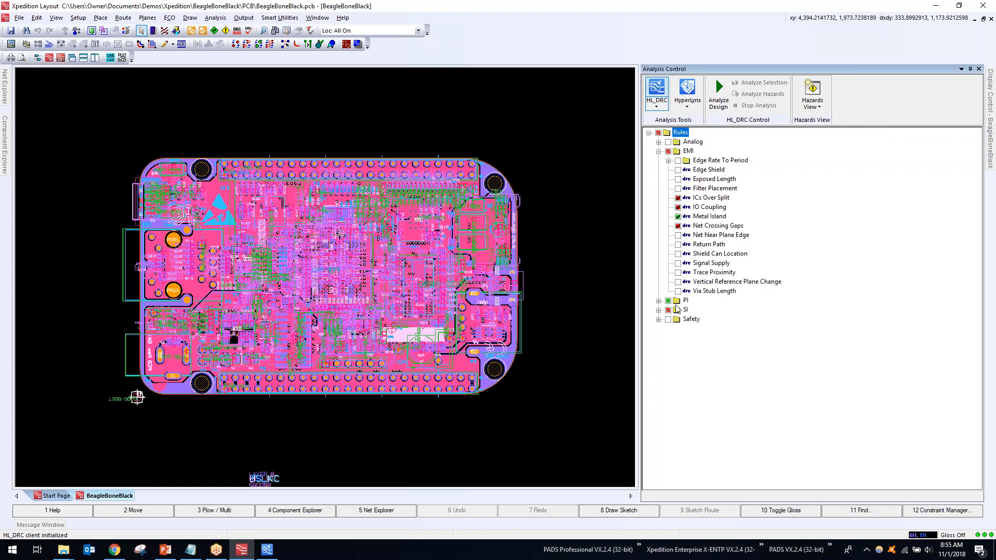
click(659, 300)
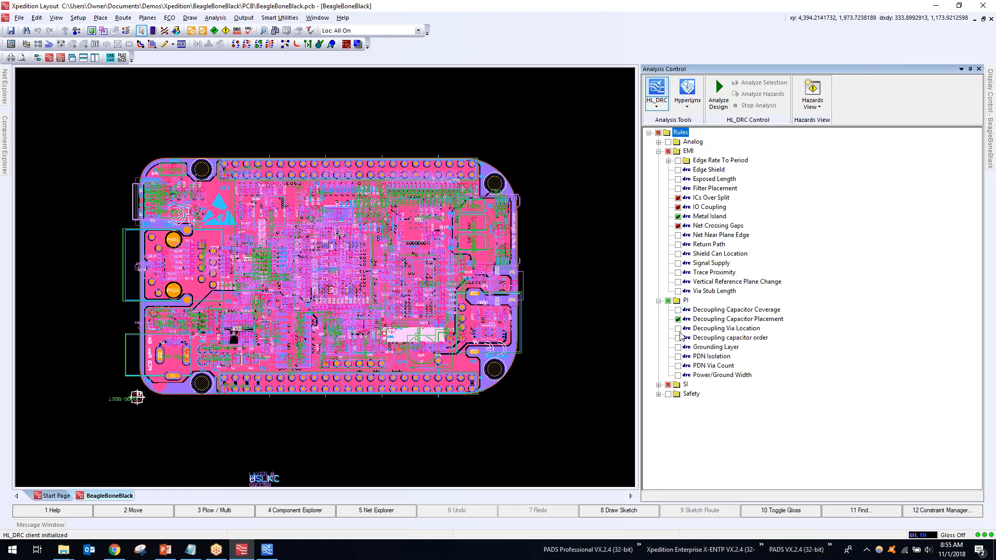
click(678, 328)
Expand the SI rule group and enable its Routing Layer rule
click(659, 384)
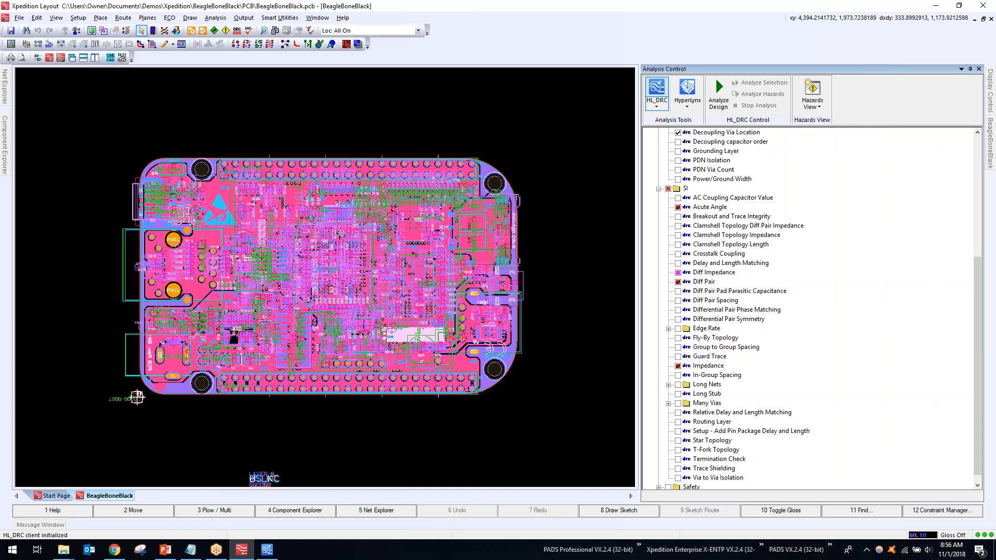
scroll(710, 424, down, 1)
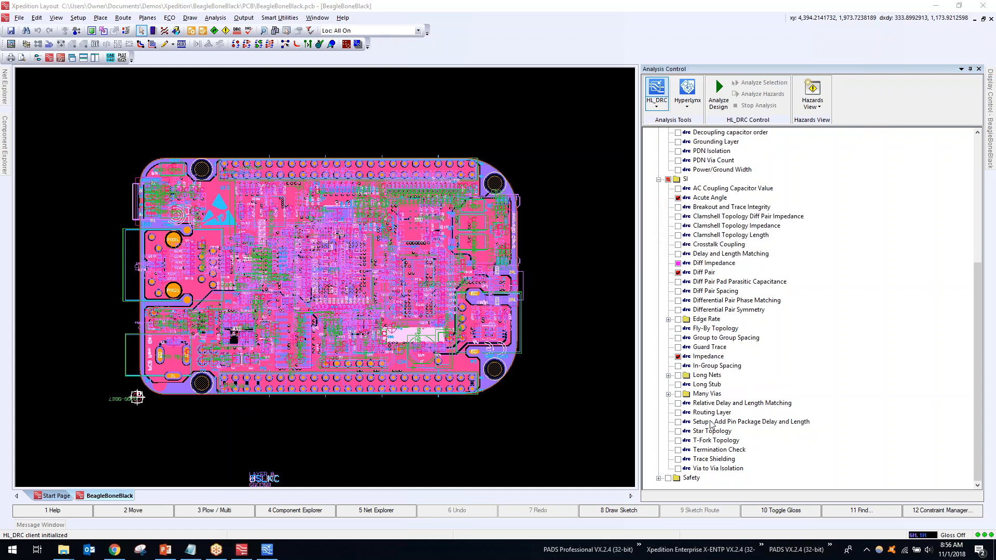
click(677, 413)
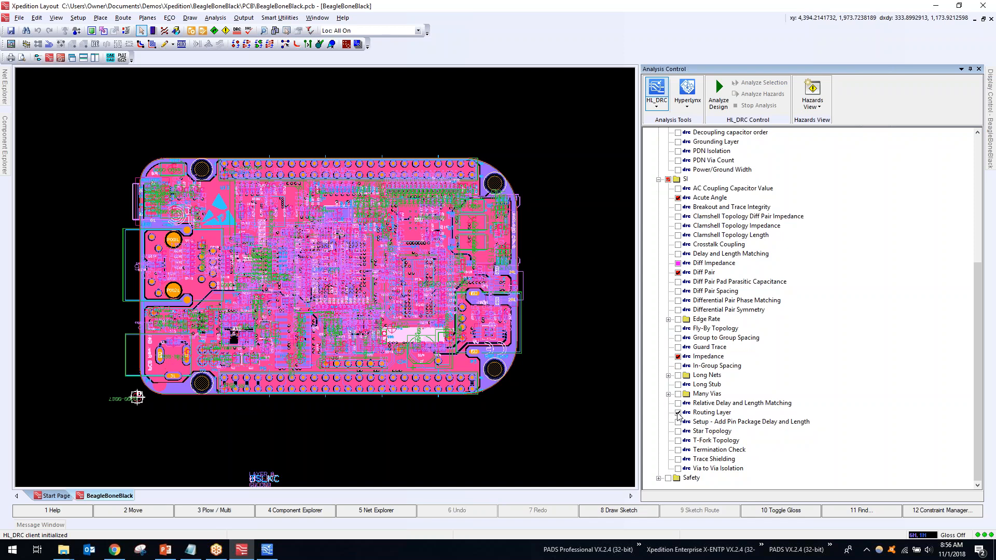
Collapse the EMI, PI and SI rule groups and run the HyperLynx DRC analysis on the whole design
scroll(718, 399, up, 8)
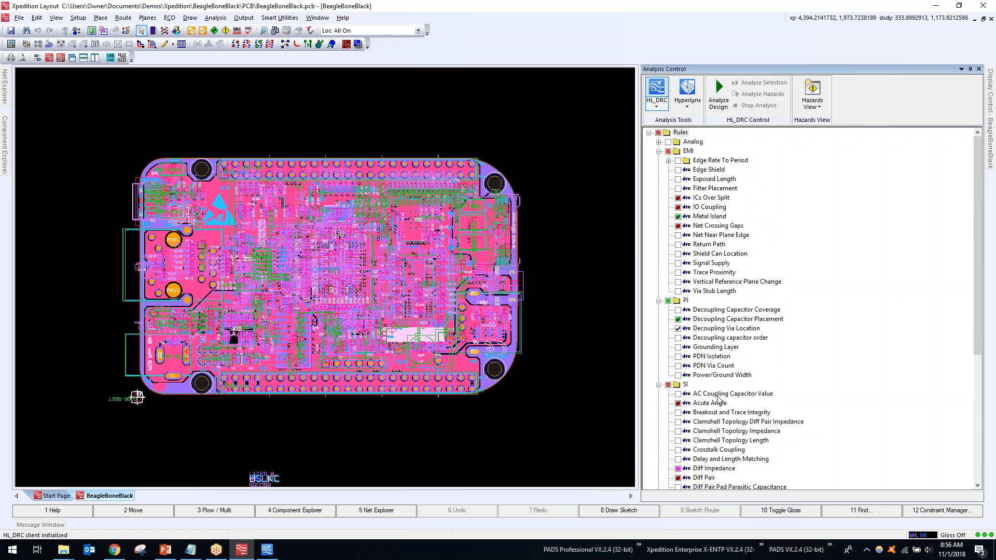
click(658, 151)
click(659, 160)
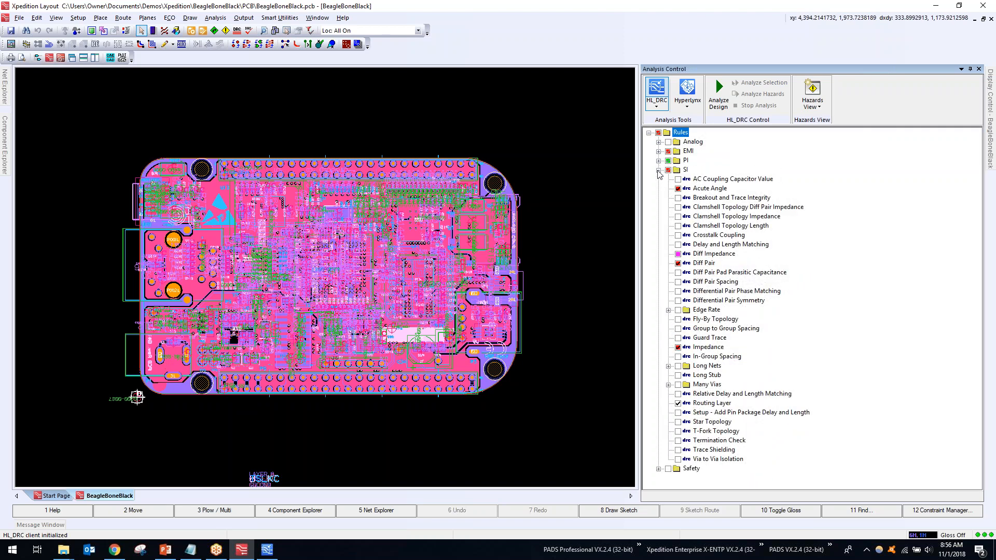
click(658, 170)
click(718, 94)
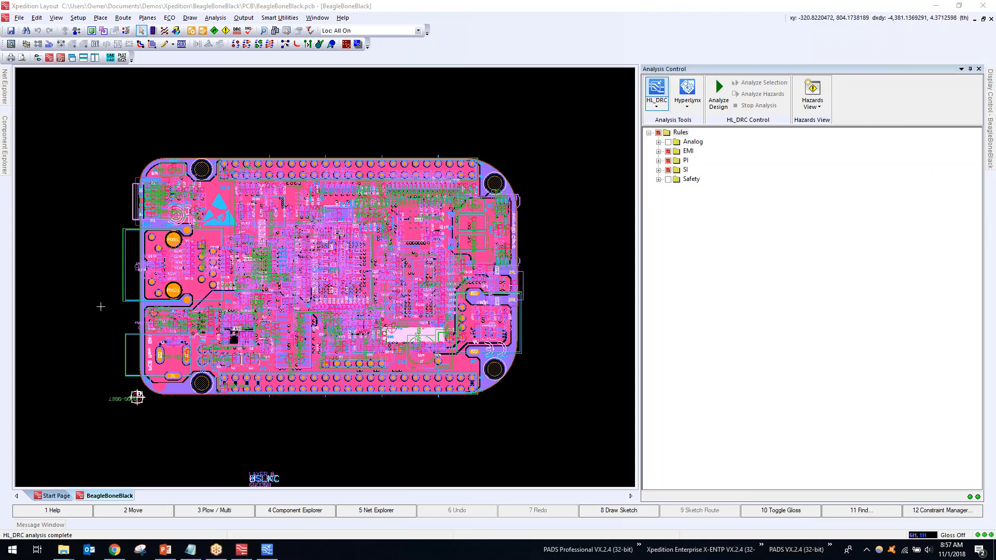
Review the analysis status of the individual rules in the EMI, PI and SI groups
middle_drag(473, 349, 498, 349)
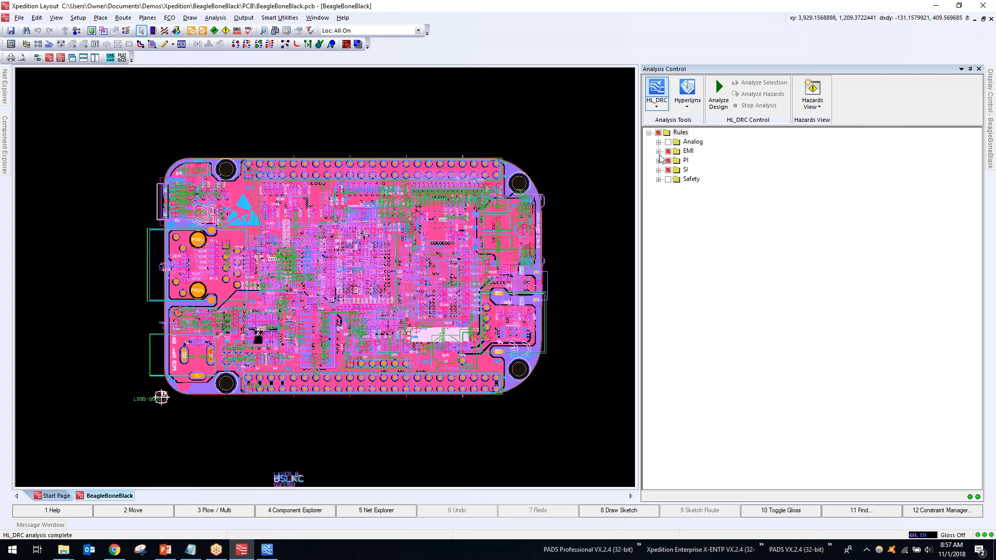
click(659, 151)
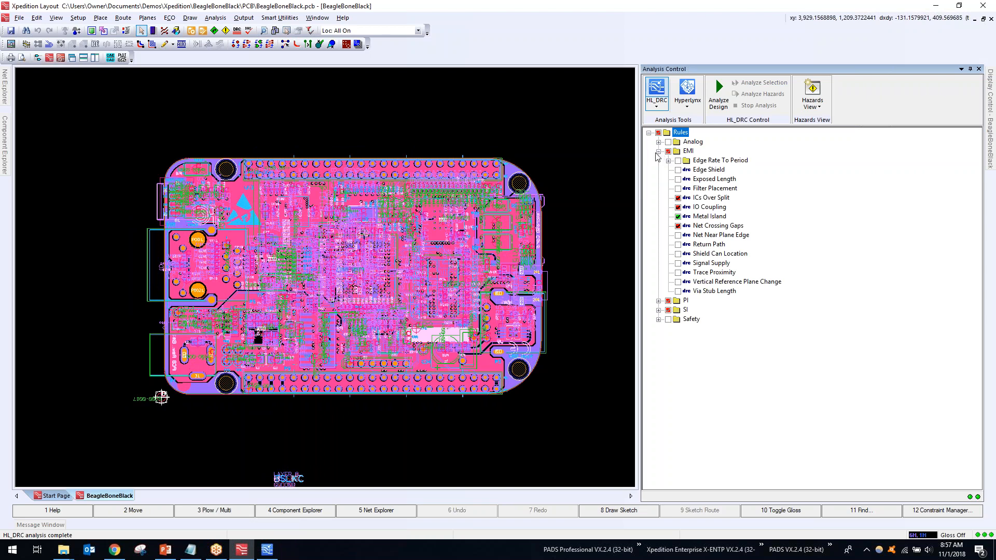
click(659, 151)
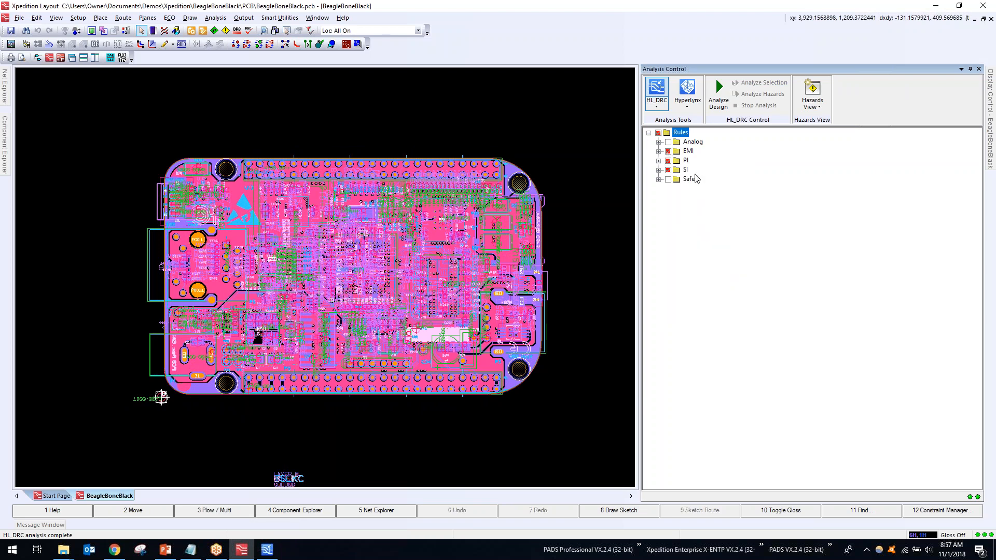
click(658, 163)
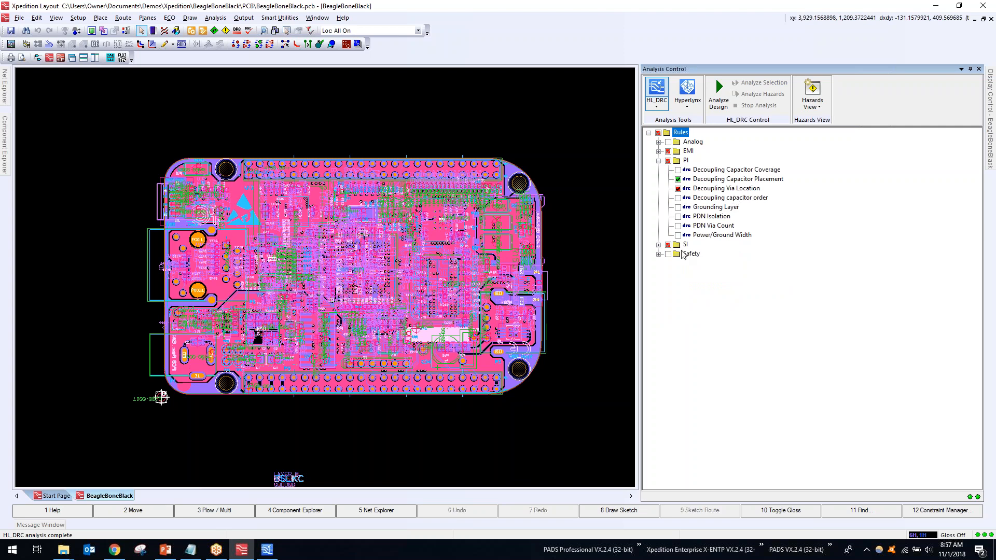
click(659, 245)
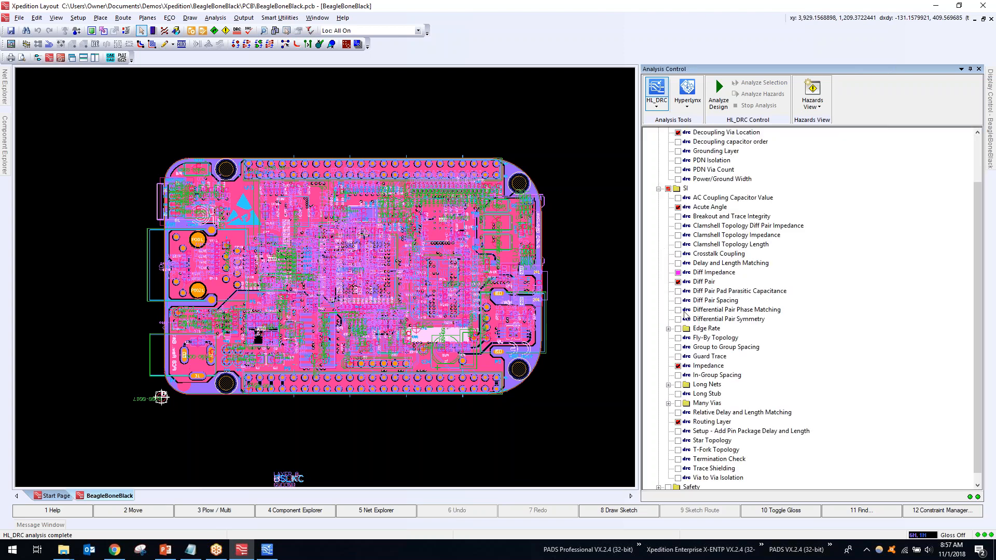
scroll(666, 241, down, 1)
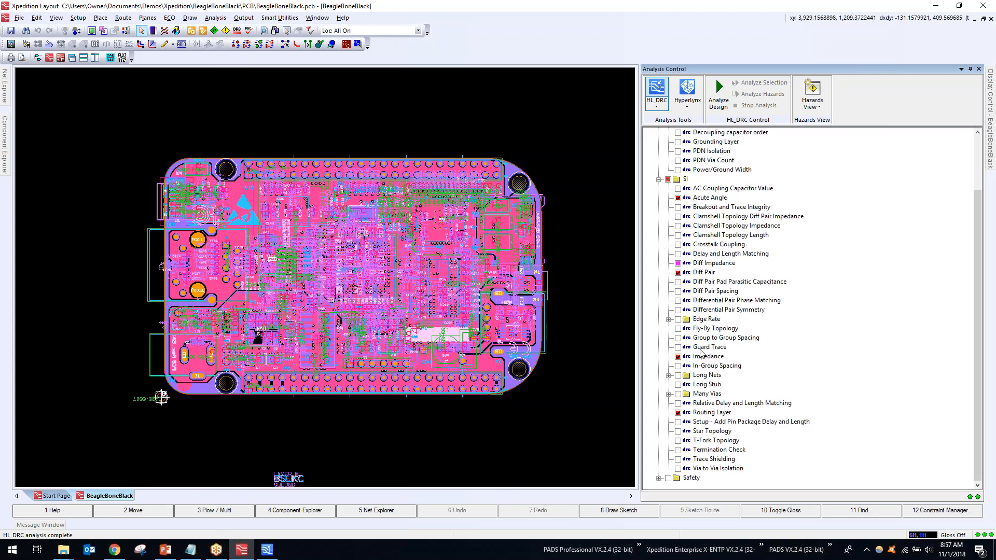
click(658, 179)
click(658, 161)
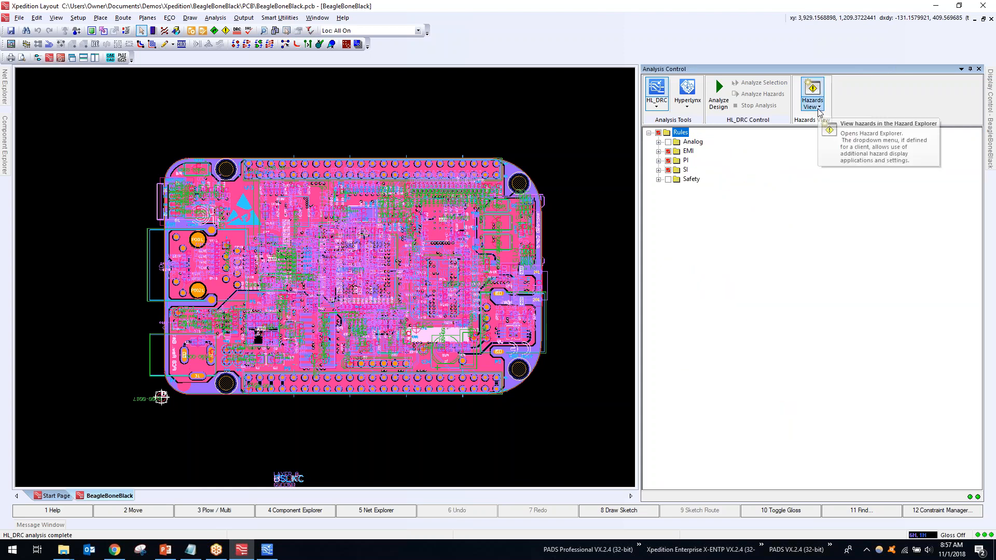
Open the Hazard Explorer, make it narrower, and auto-hide Analysis Control to enlarge the board view
click(226, 31)
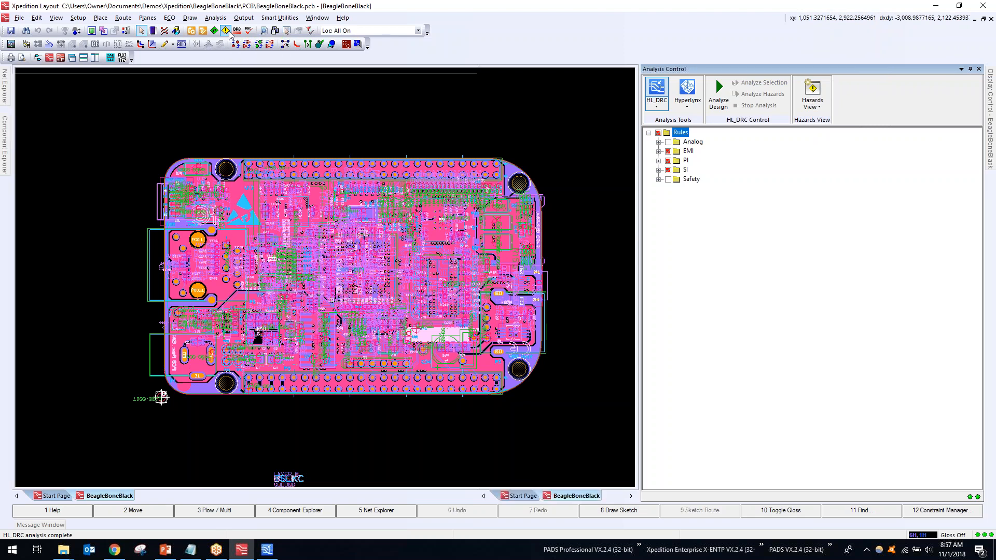
drag(479, 142, 272, 171)
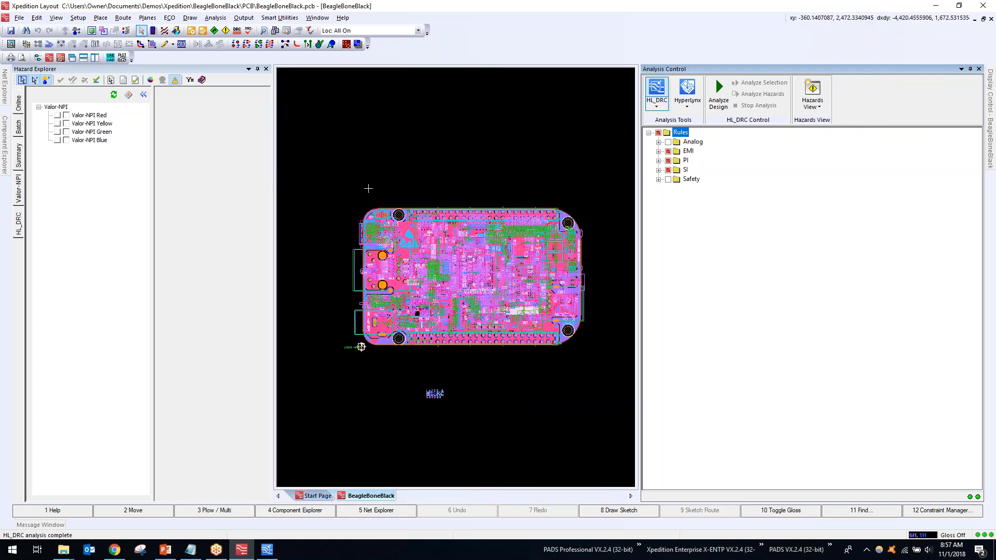
click(970, 69)
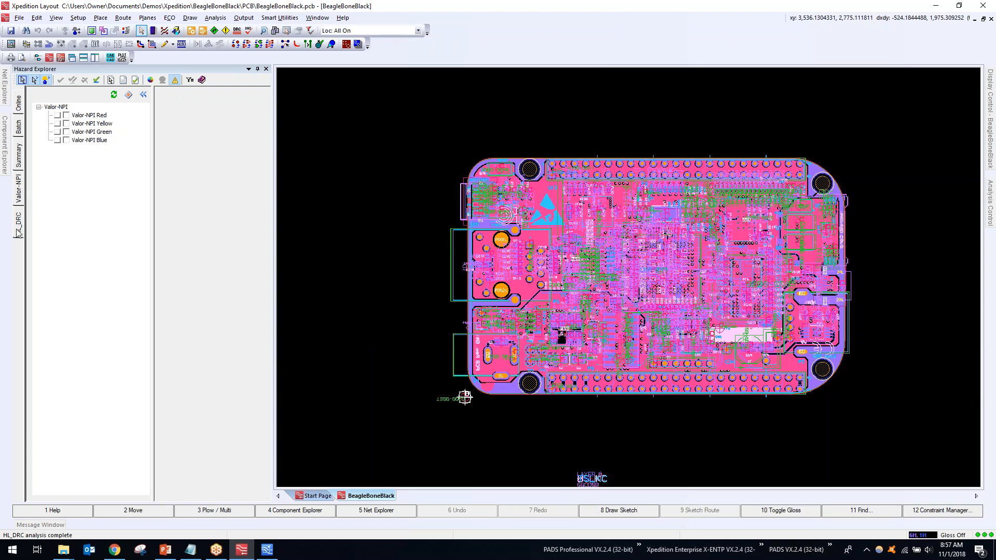
Update the Online hazards and locate the P6 component hazard on the board
click(19, 103)
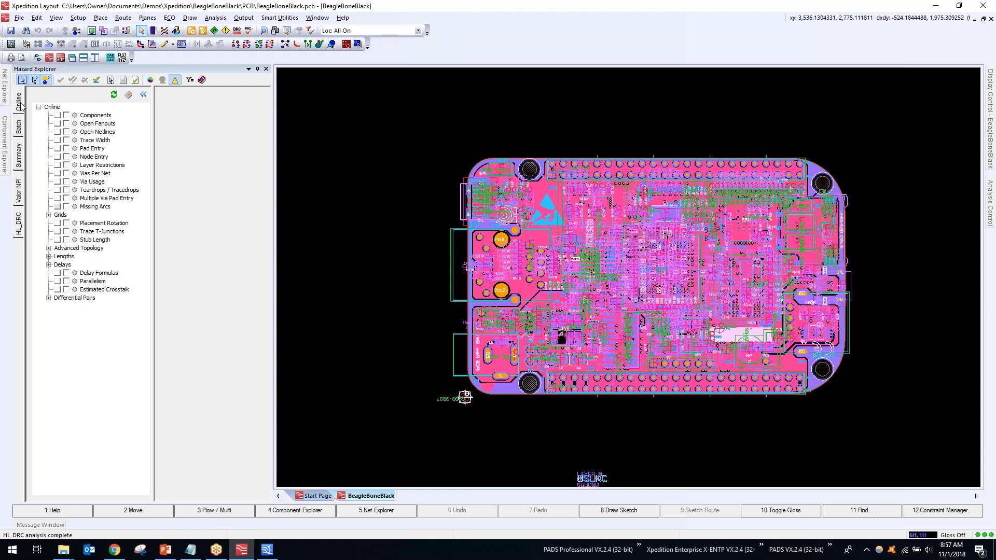
click(115, 95)
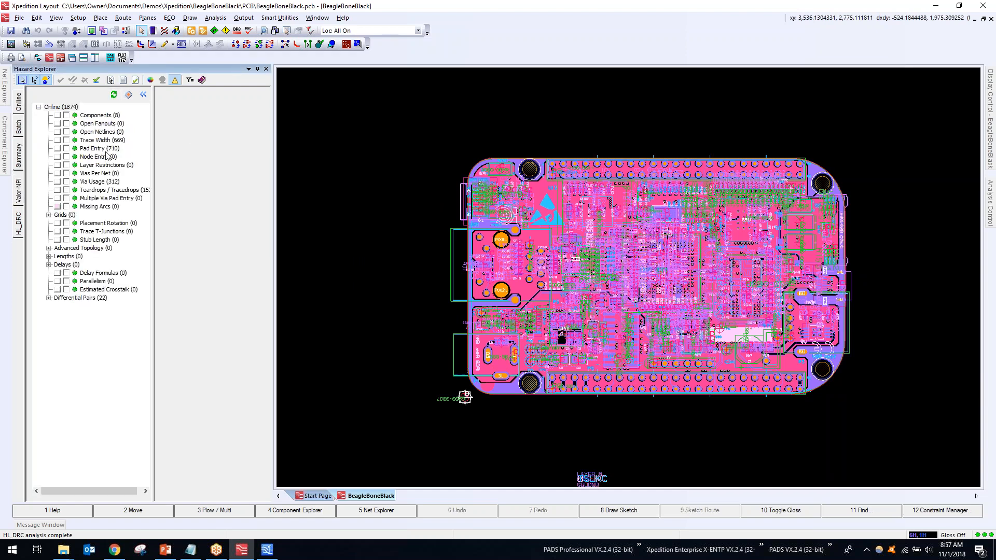
click(111, 116)
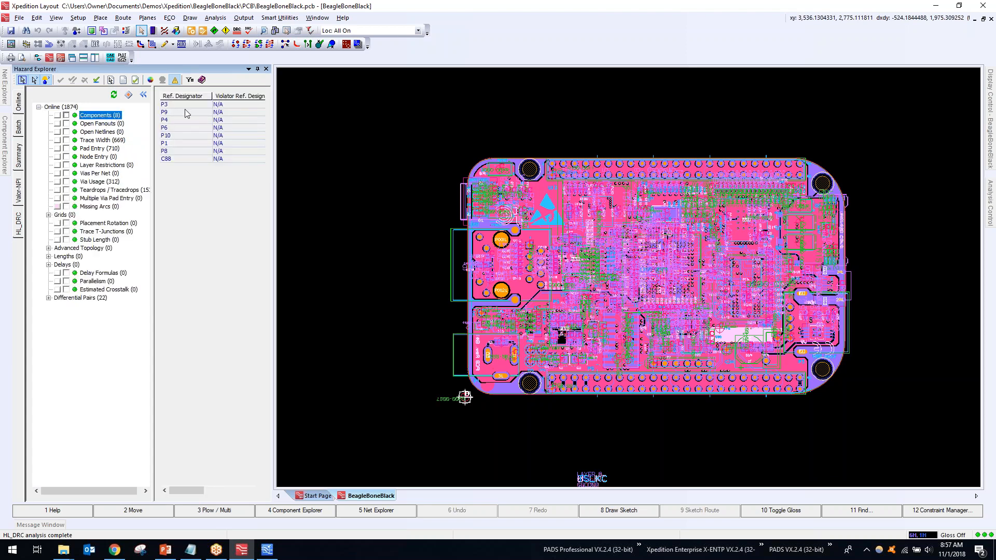
click(182, 127)
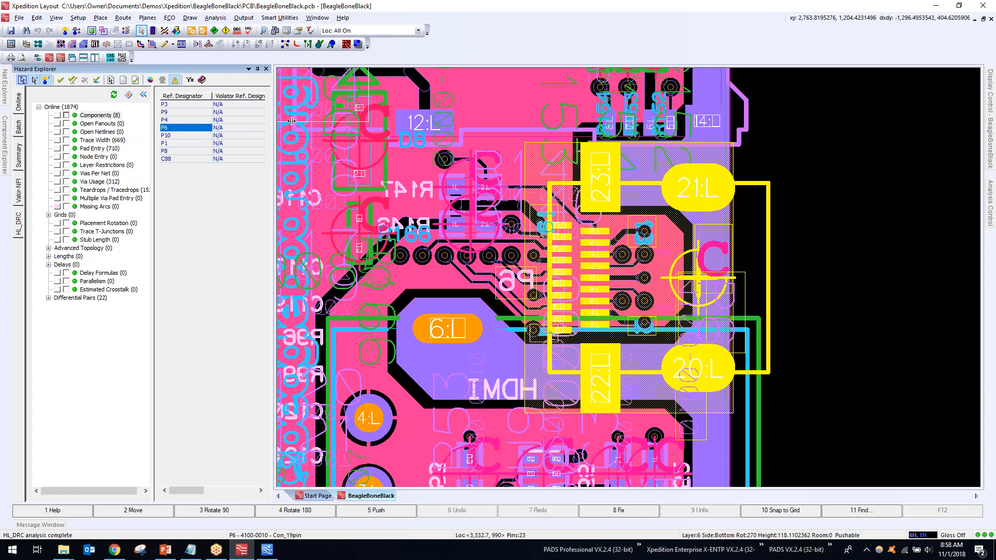
Widen the Hazard Explorer and its Description column to read the component violation types, keeping P6 in view
drag(273, 114, 489, 114)
drag(330, 95, 423, 95)
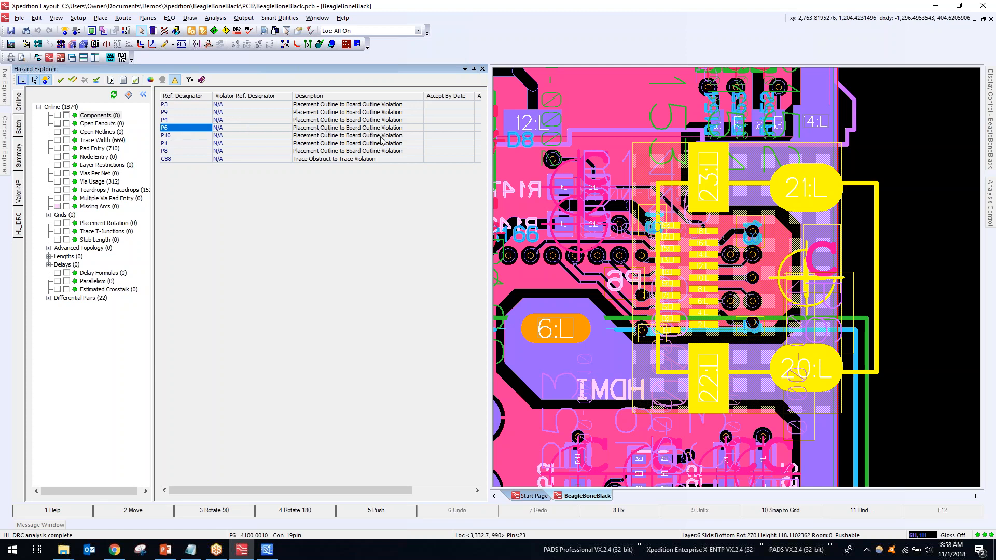
scroll(777, 236, down, 2)
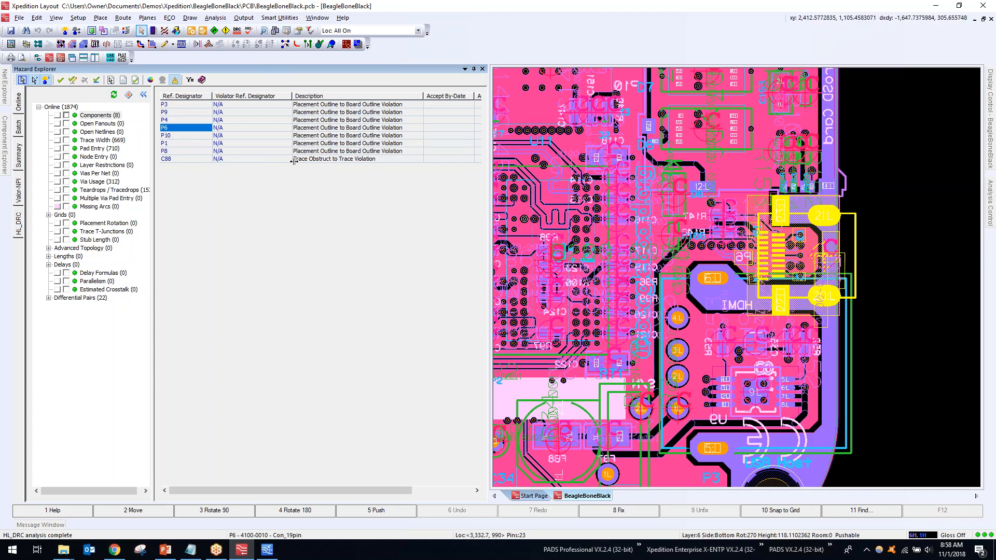
Narrow the Hazard Explorer again and display the hazards reported by HL_DRC
drag(266, 159, 266, 159)
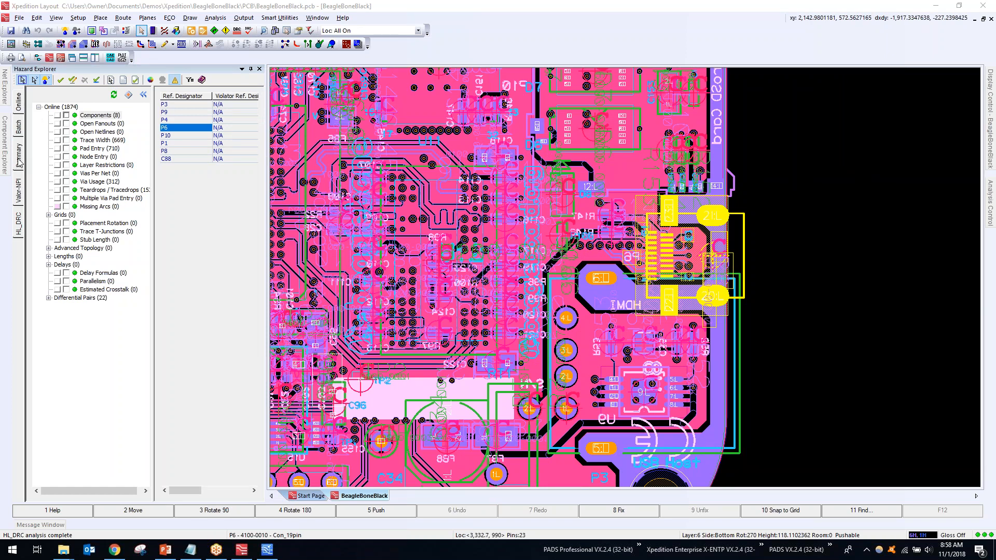
click(19, 230)
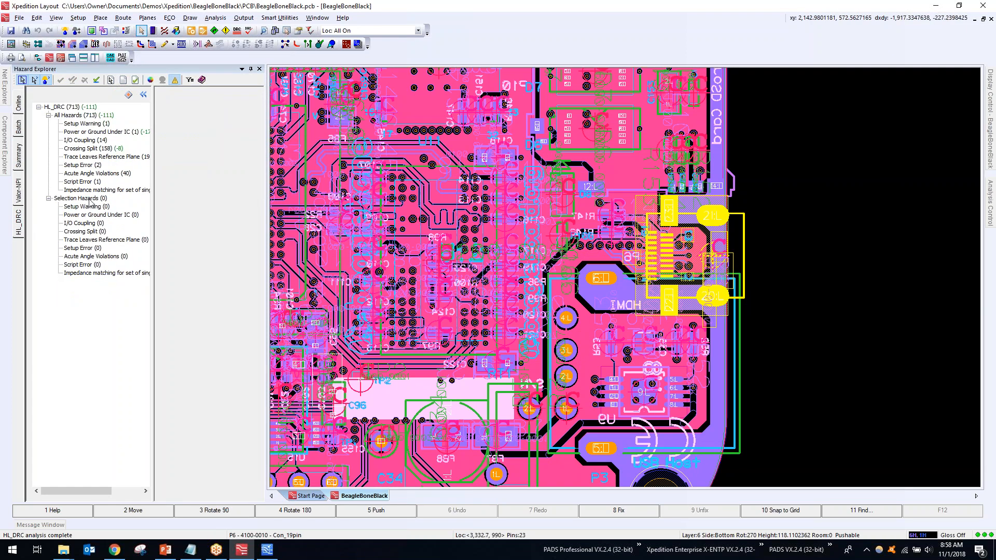
Widen the hazard category tree and the Hazard Explorer to read the full HL_DRC category names, with the whole board in view
drag(152, 149, 205, 137)
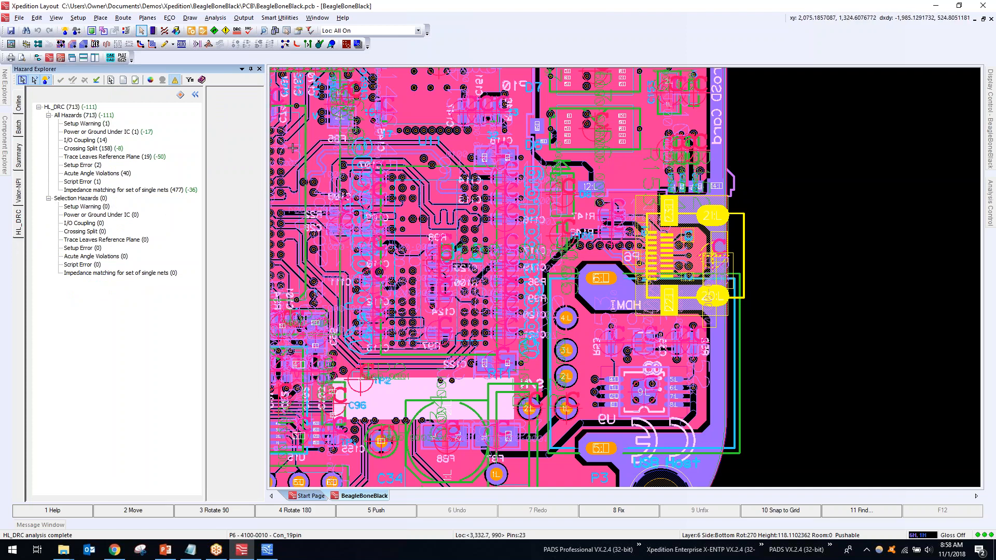
drag(273, 162, 319, 162)
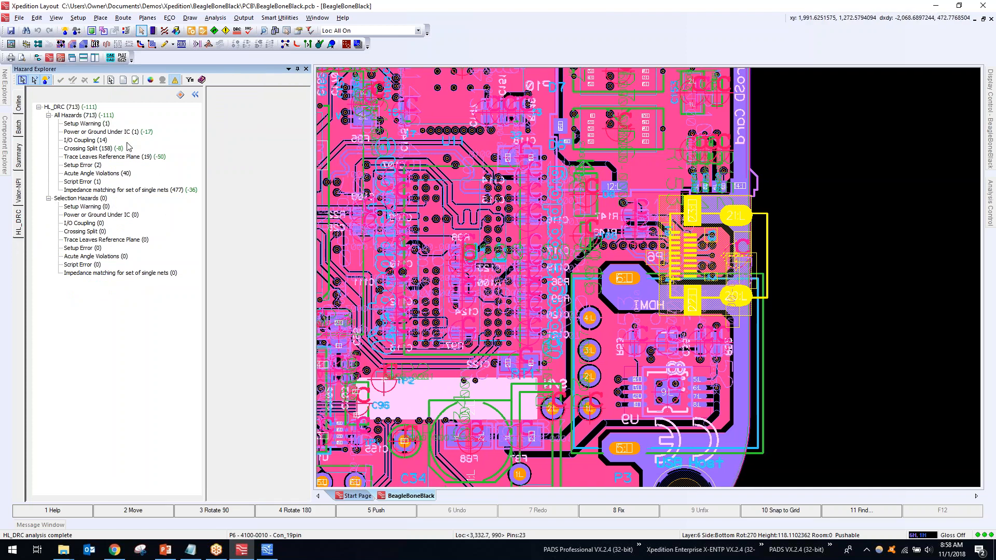
scroll(386, 165, down, 5)
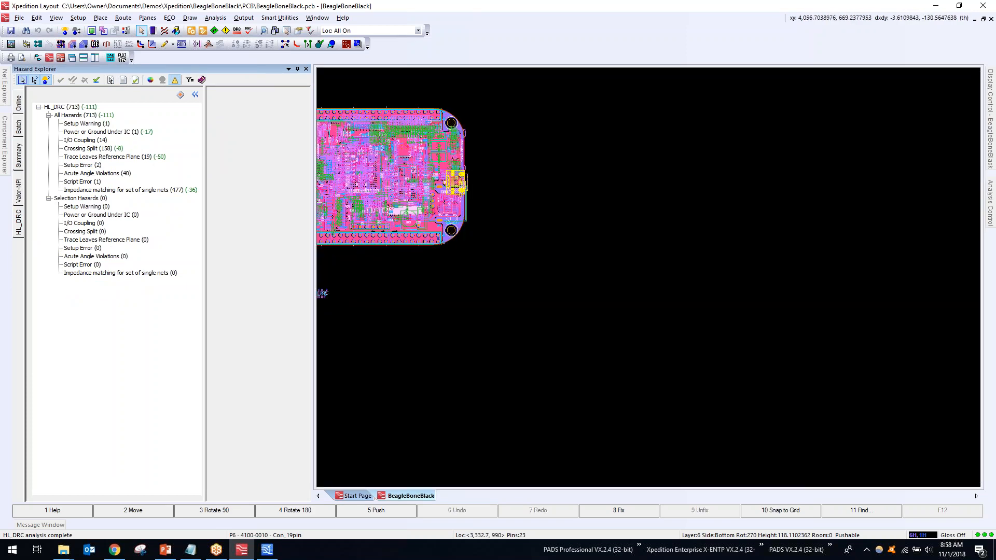
scroll(544, 219, up, 2)
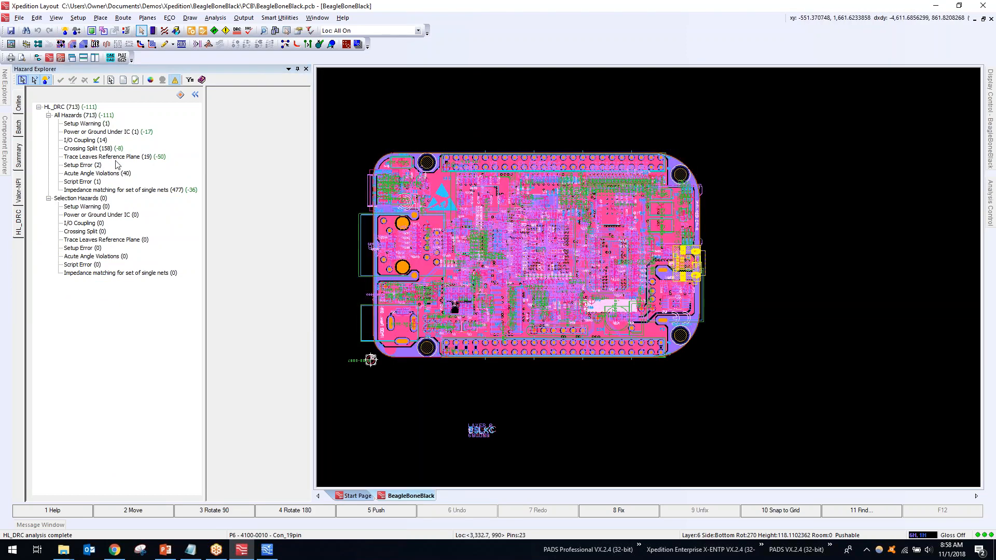
List the Setup Warning hazard and temporarily widen the Hazard Explorer to read its description
click(84, 125)
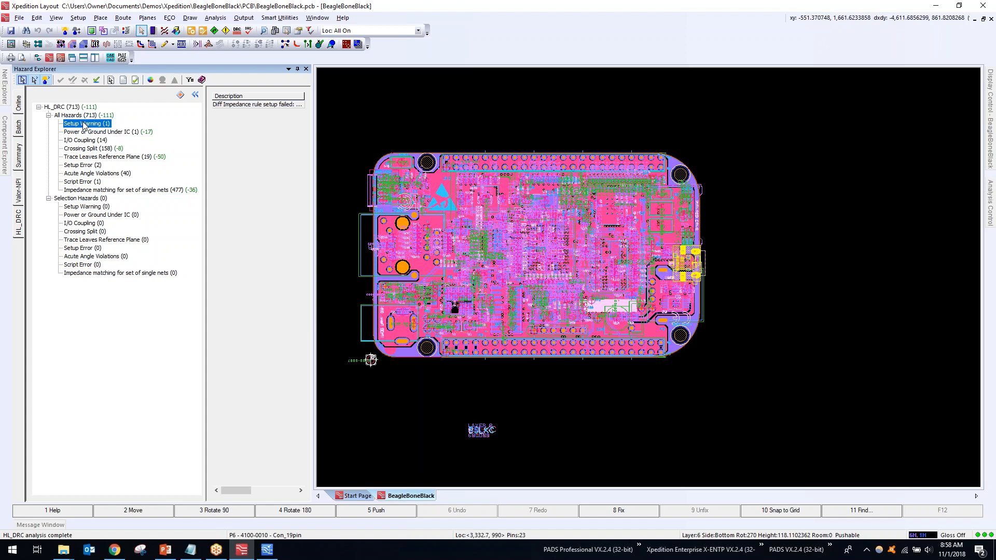
drag(311, 119, 527, 121)
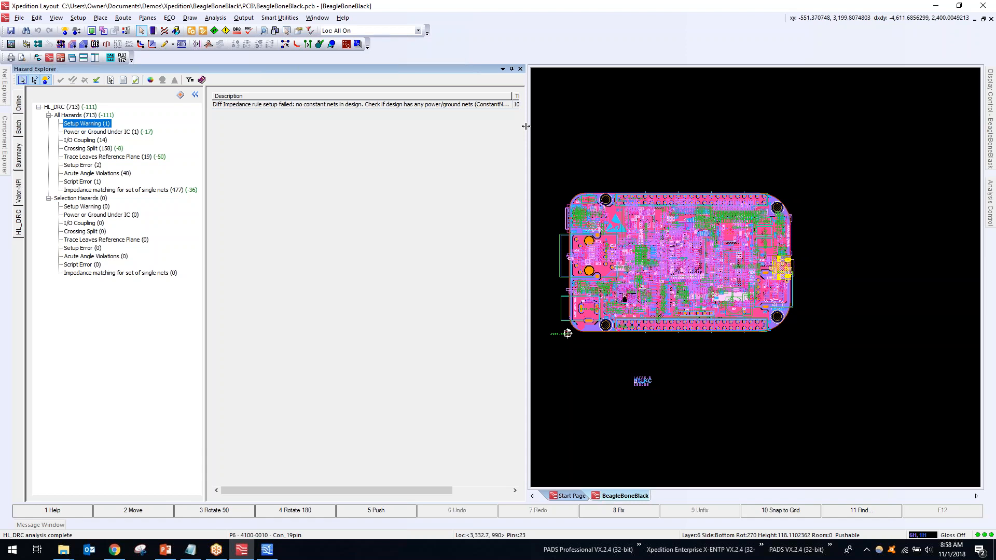
click(397, 104)
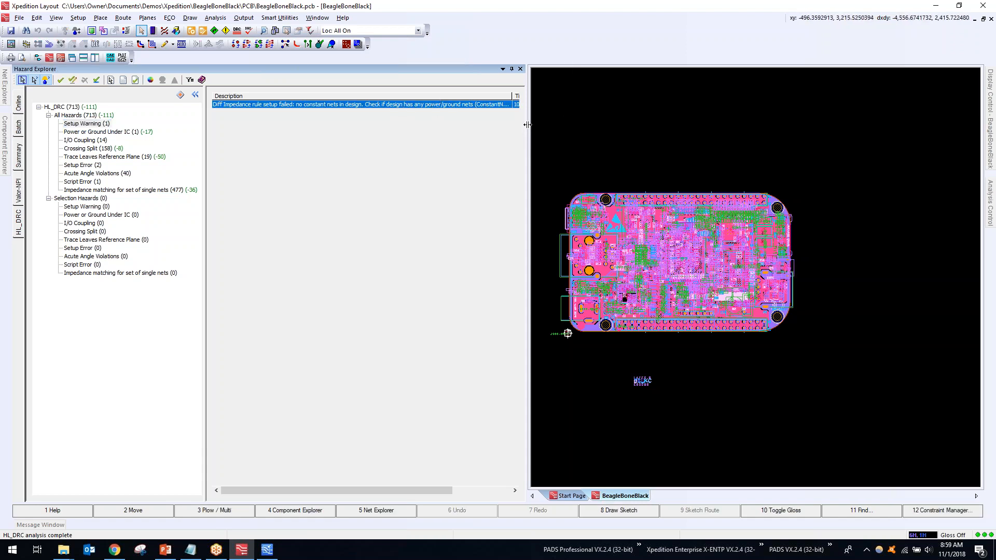
drag(527, 125, 464, 126)
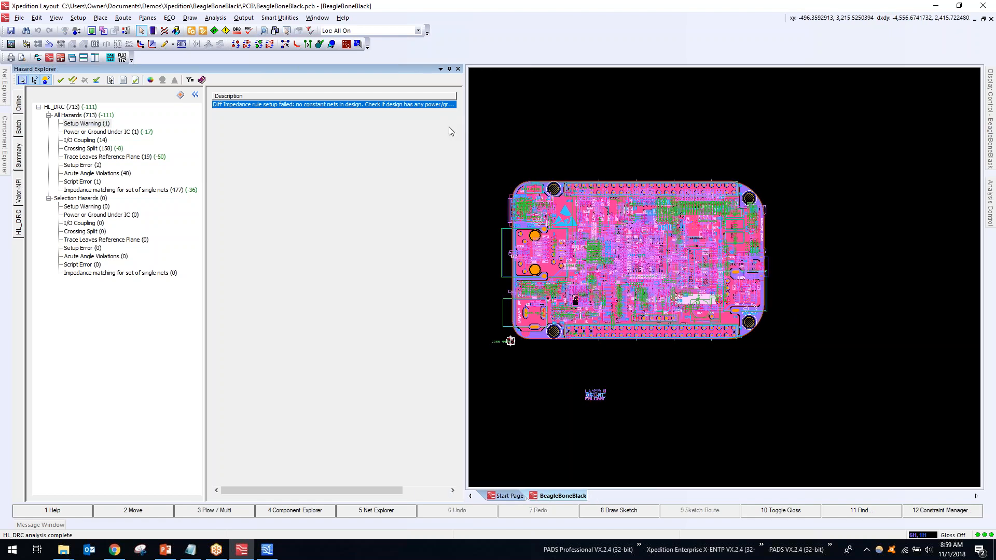
List the I/O Coupling hazards and locate the EHRPWM1B/I2C0_SDA and SPI1_CS0/12MHZ couplings on the board
click(81, 140)
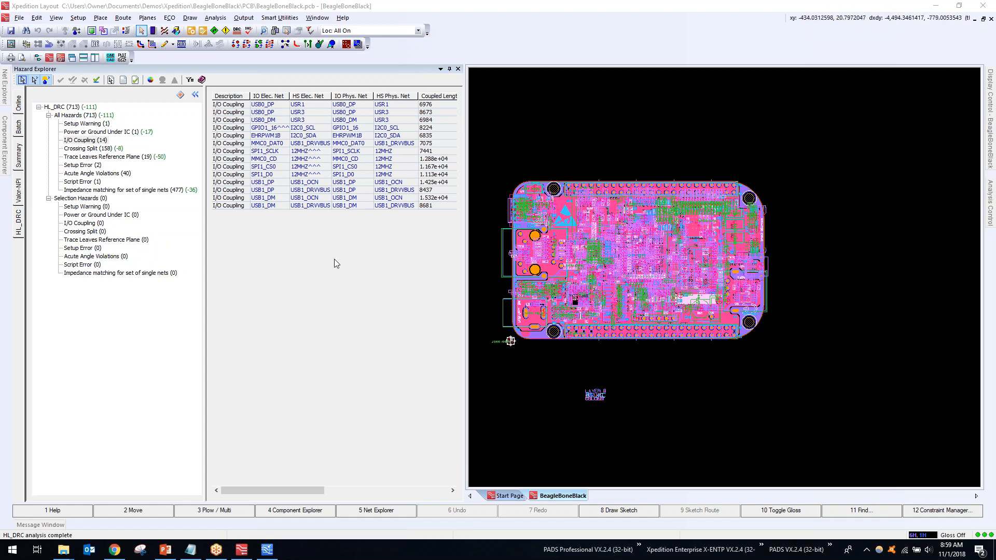
click(231, 136)
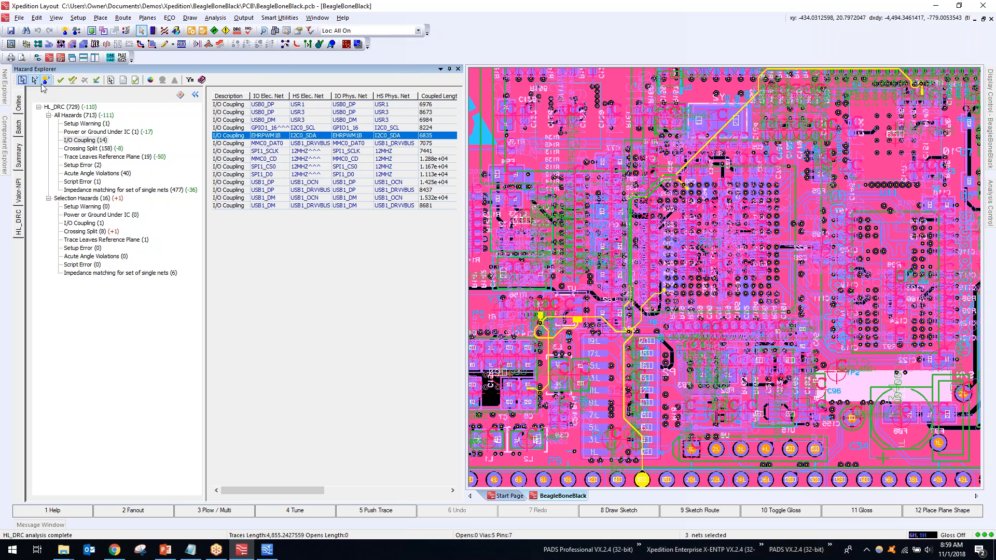
click(227, 167)
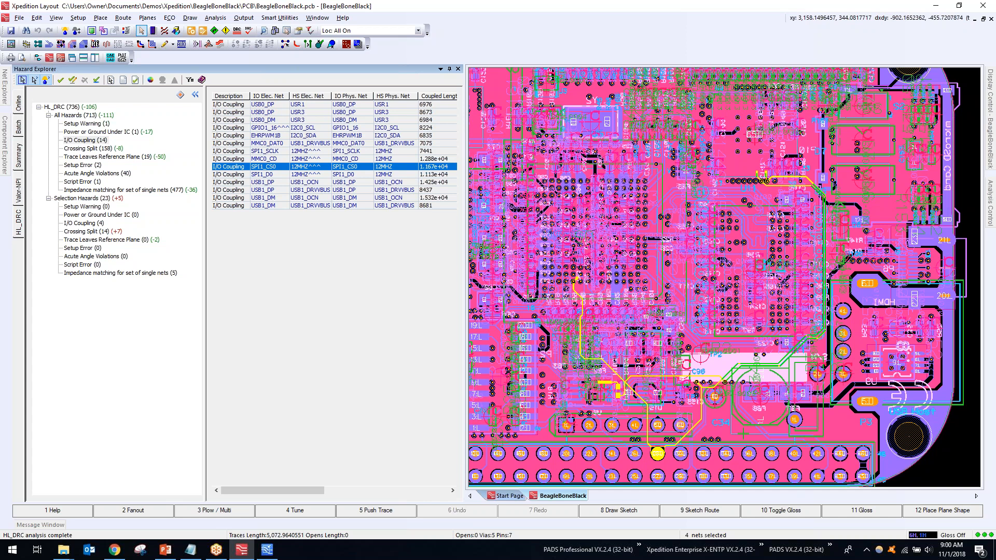
Narrow the hazard category tree and the Hazard Explorer to leave more room for the board view
click(187, 341)
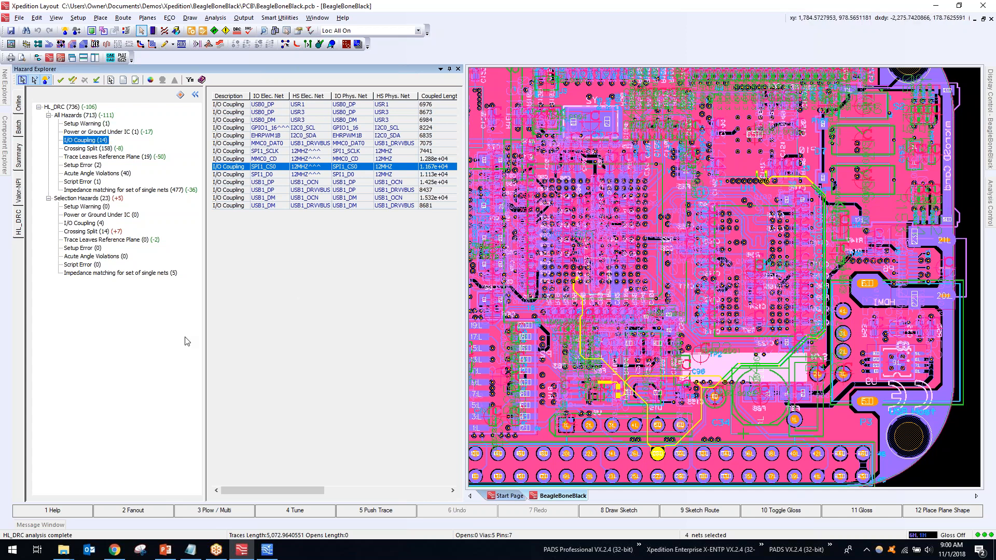
drag(204, 337, 174, 339)
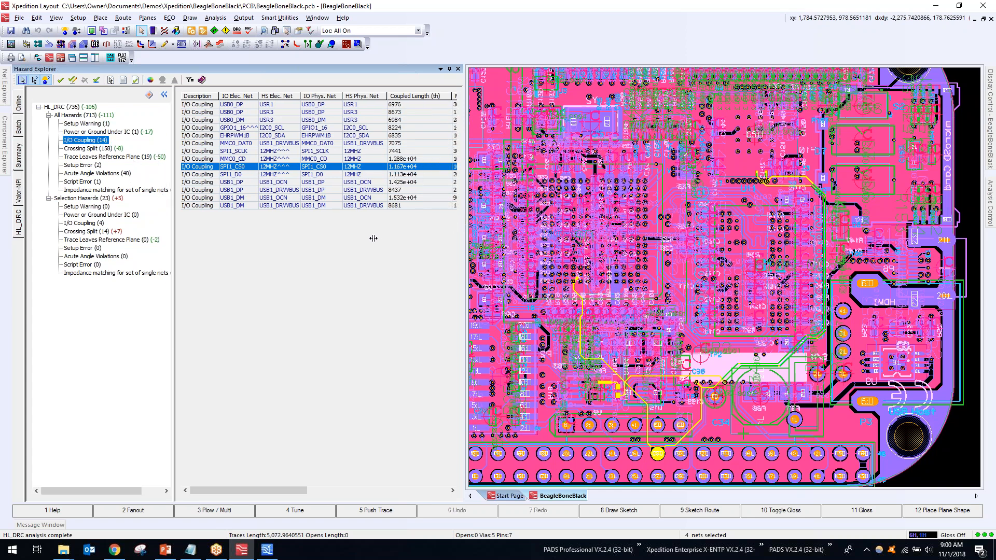
drag(406, 232, 406, 232)
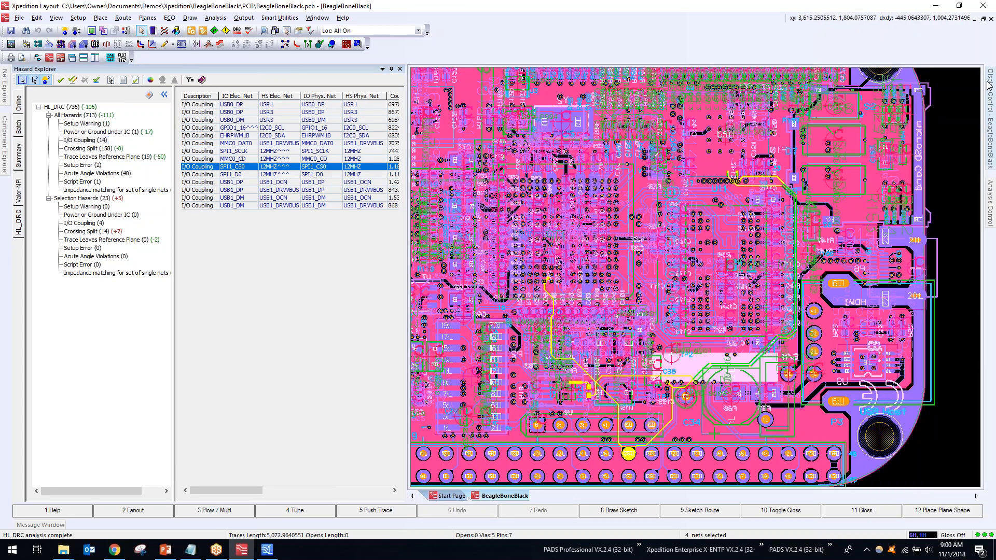
Keep Display Control docked open beside the layout and bring the whole board into view
mouse_move(988, 84)
click(971, 69)
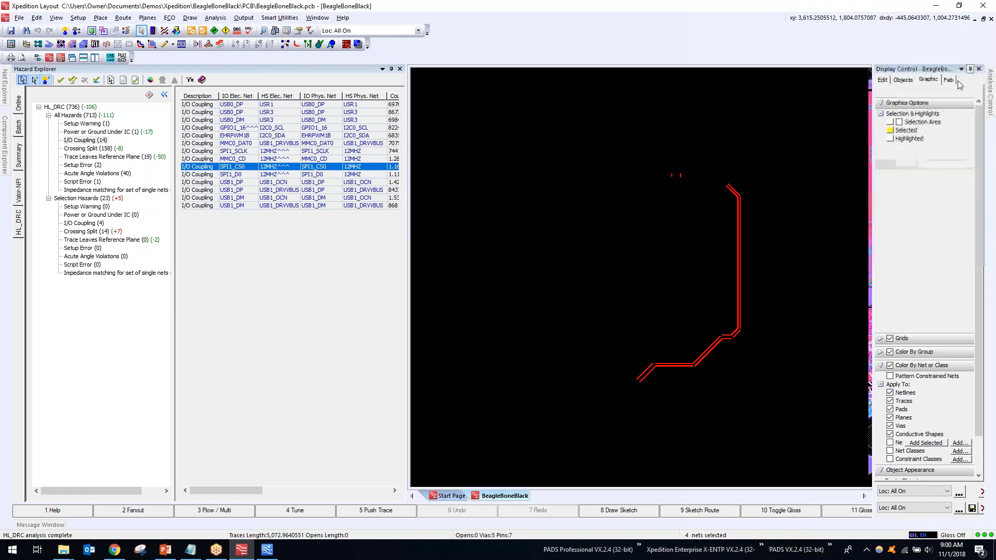
drag(839, 138, 838, 138)
scroll(636, 262, down, 3)
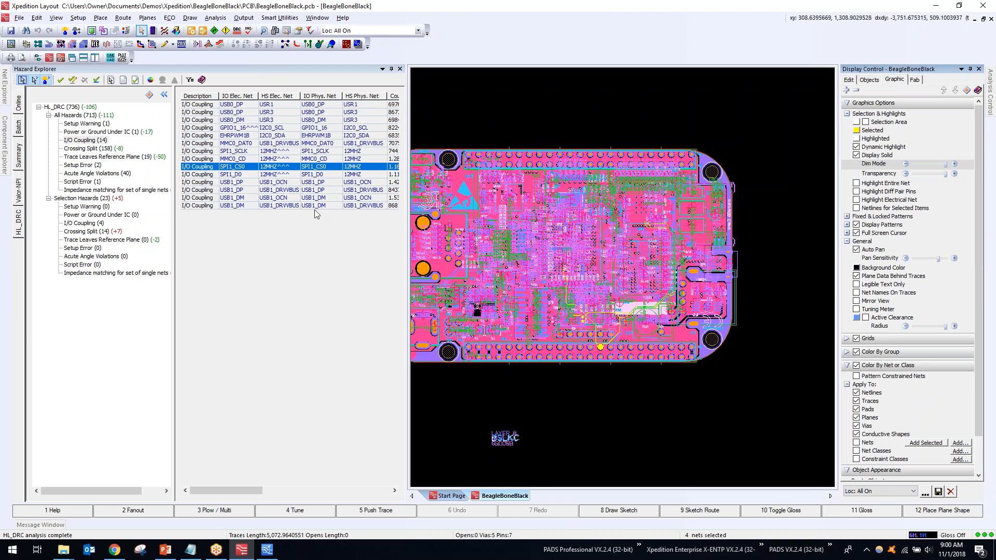
middle_drag(601, 96, 646, 89)
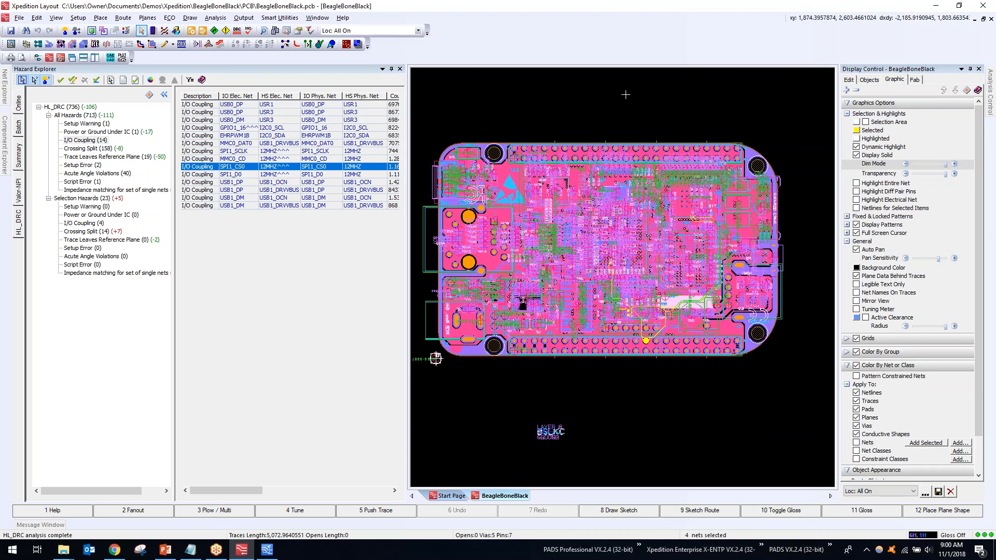
key(alt+Tab)
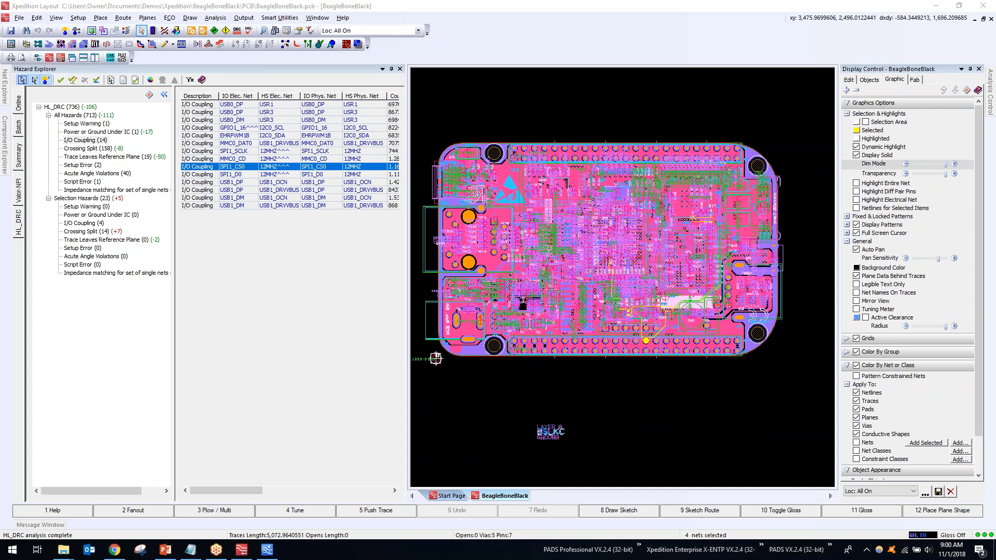
Search the Display Control options for "dim" to find the Dim Mode setting
click(850, 81)
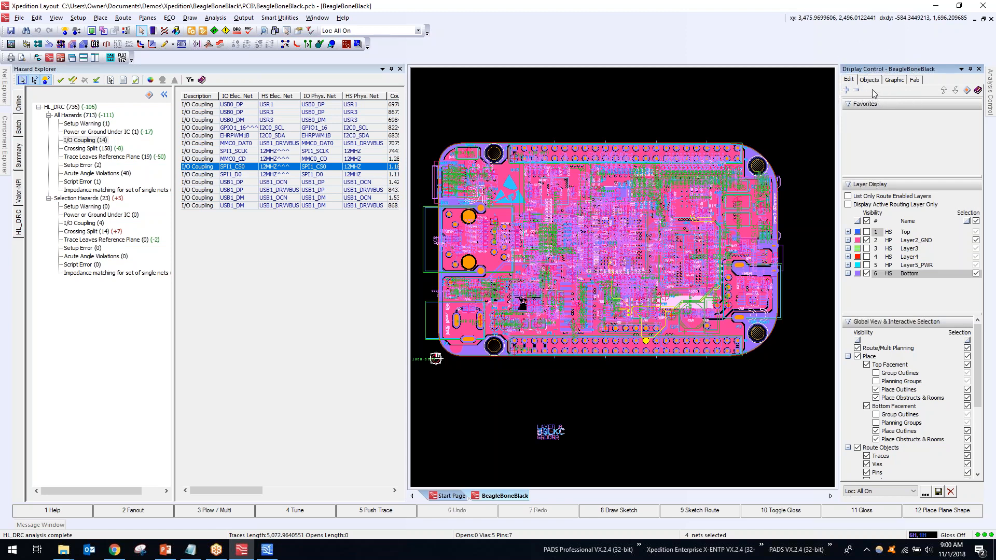
text(di)
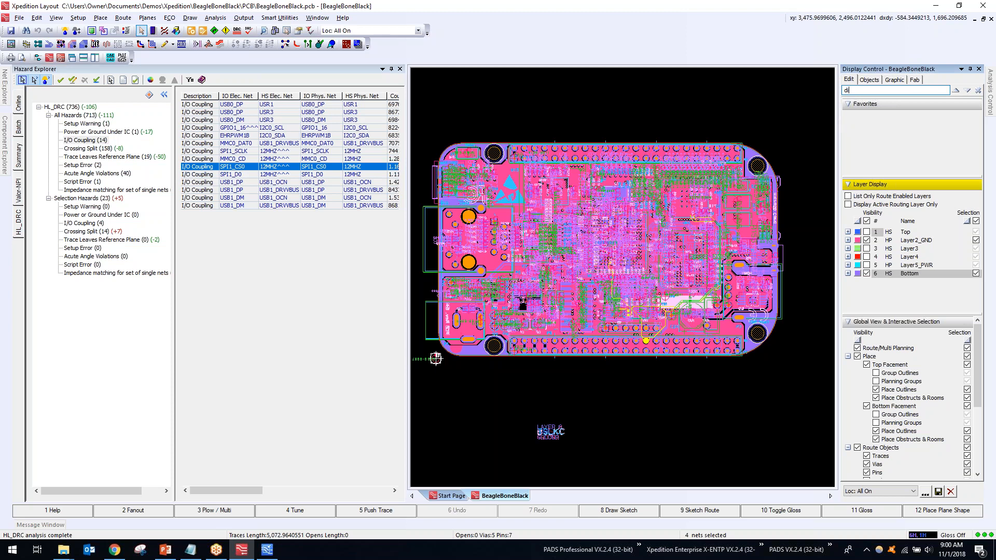
text(m)
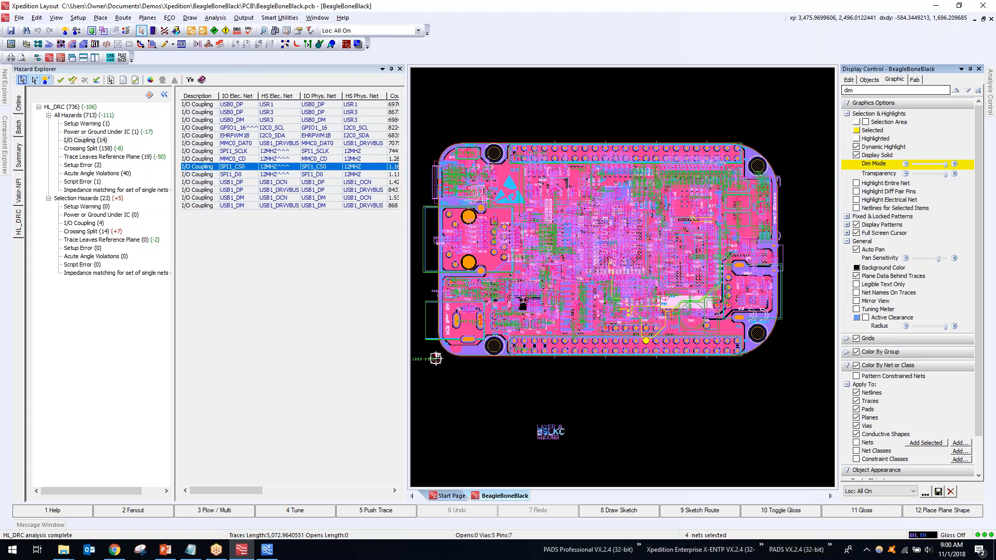
Add the Dim Mode and Transparency graphics options to the Display Control favorites, and widen Display Control to show their full names
right_click(875, 167)
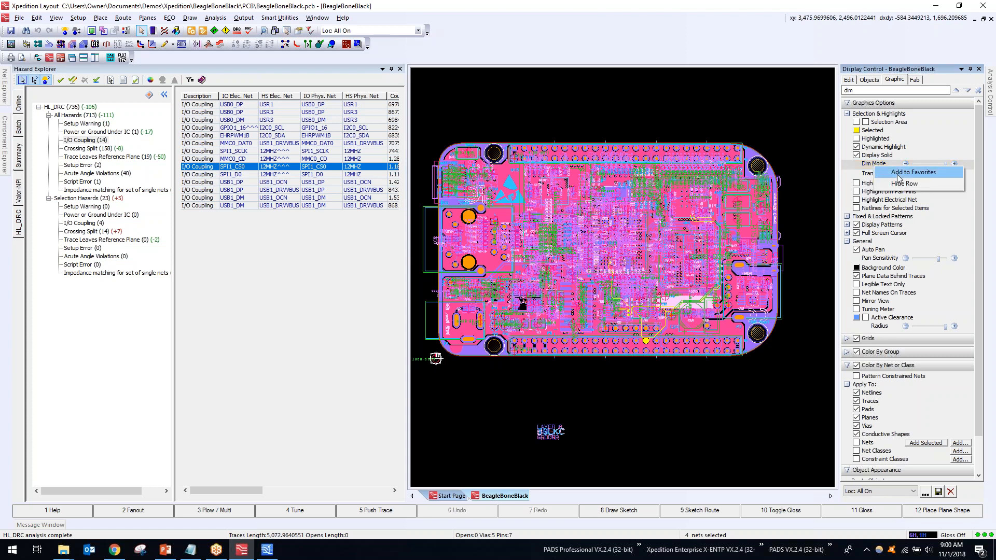
right_click(888, 175)
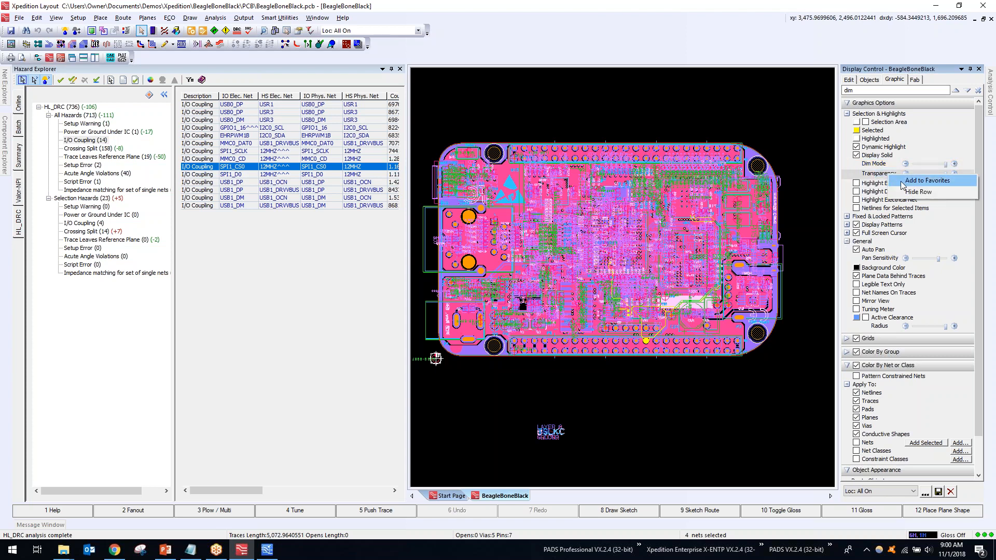
click(900, 181)
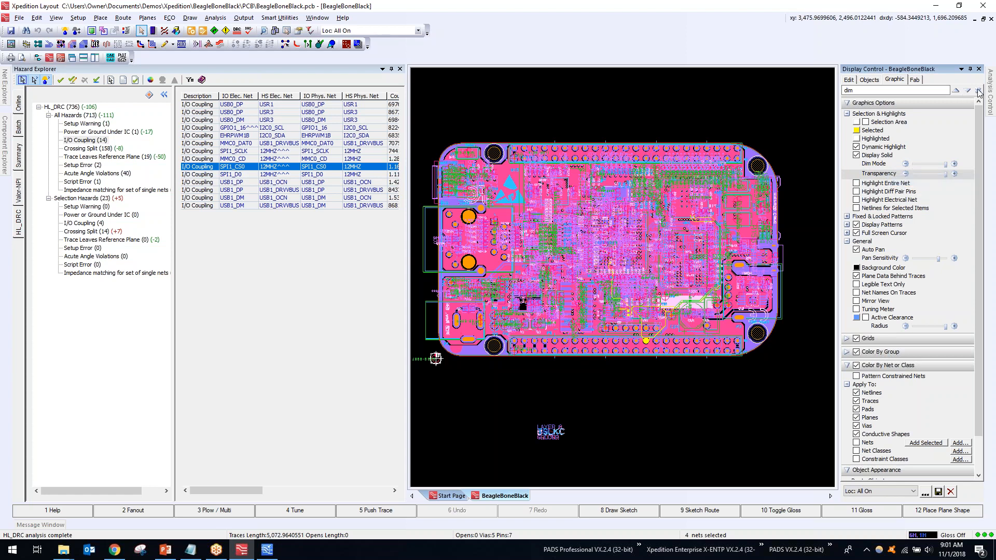
click(978, 92)
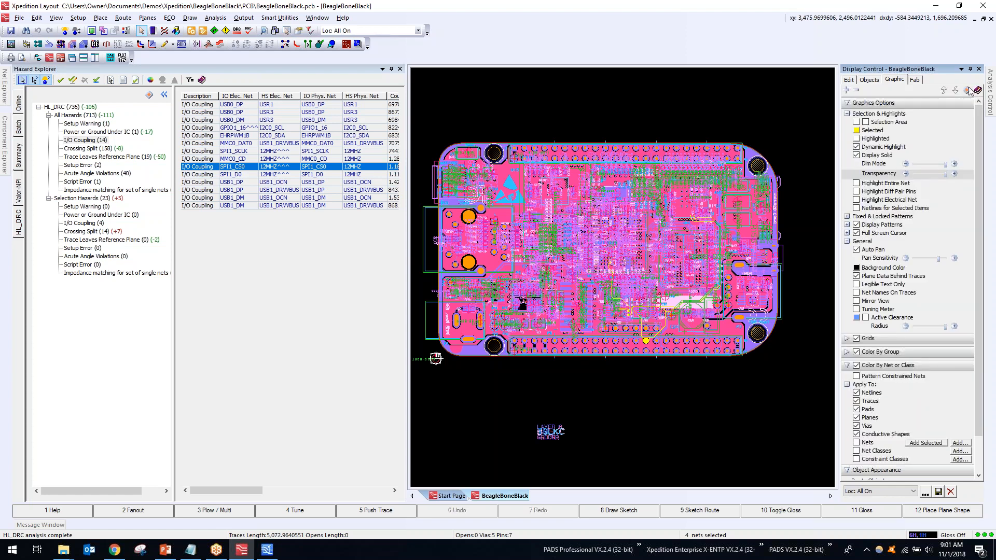
click(848, 80)
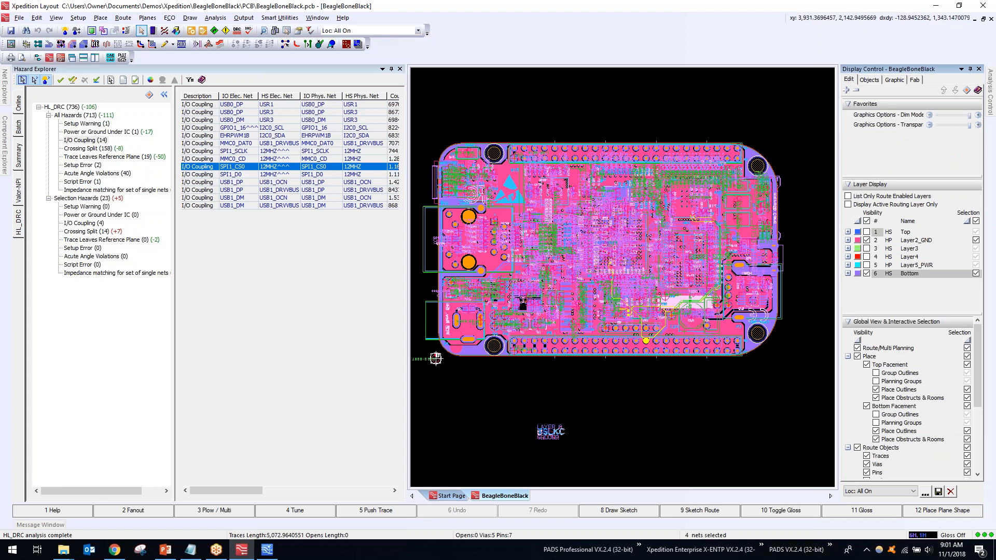
drag(835, 138, 801, 138)
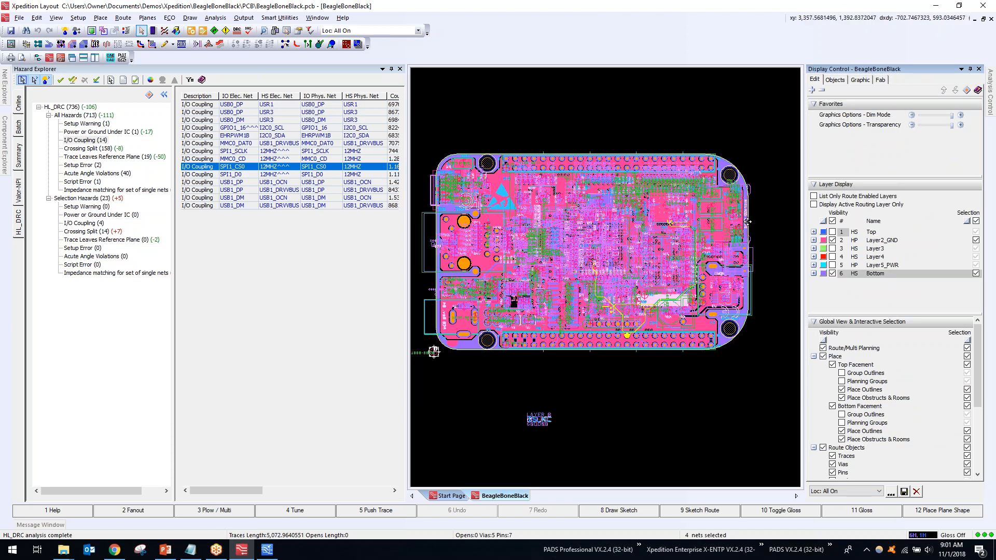
Select the I/O Coupling hazard between SPI1_D0 and 12MHZ and highlight its SPI1_D0 net on the board
click(239, 176)
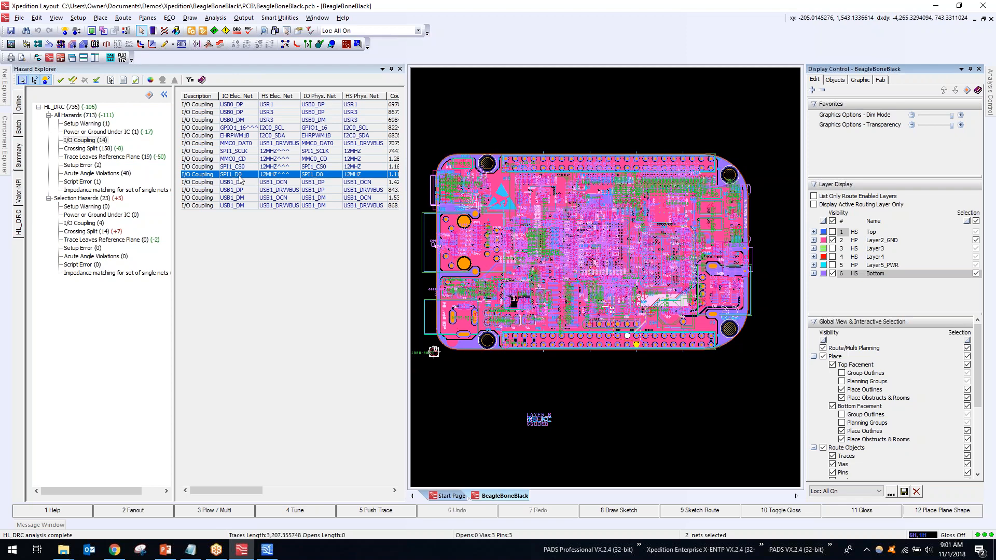
double_click(238, 175)
scroll(643, 213, down, 1)
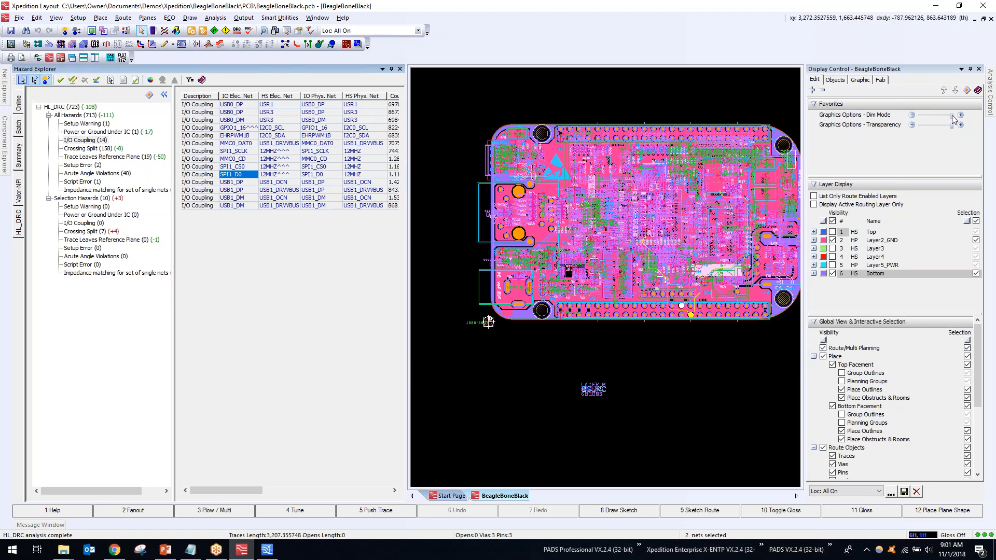
Lower the Dim Mode level to darken everything around the SPI1_D0 coupling, inspect its routing up close, and clear the selection
drag(952, 119, 930, 115)
middle_drag(598, 108, 539, 113)
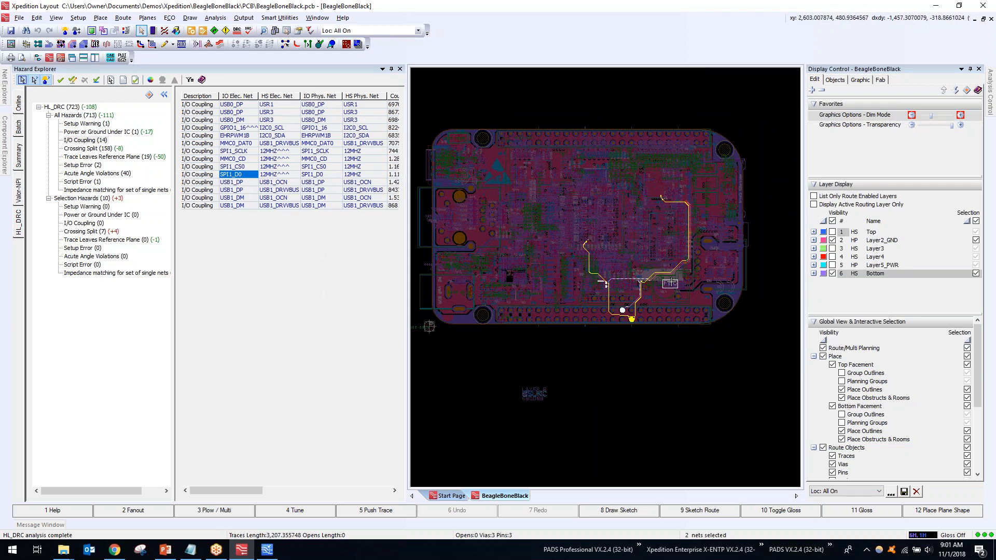
scroll(672, 281, up, 2)
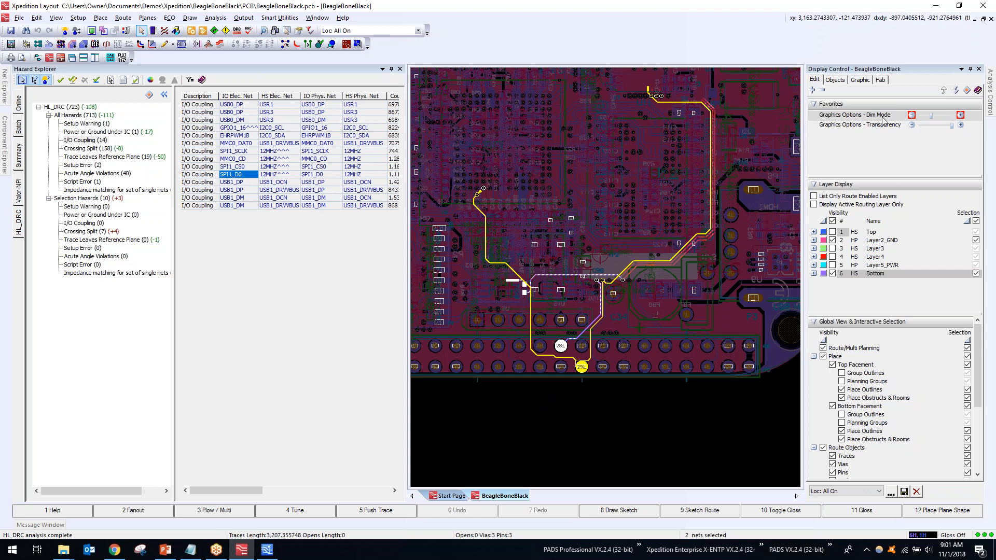
click(509, 428)
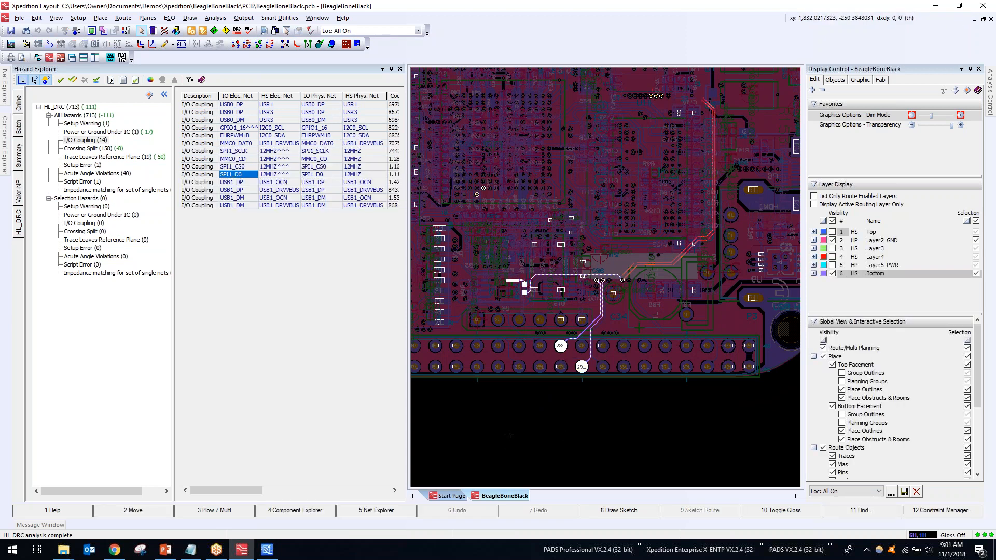
Locate the EHRPWM1B net from the I/O Coupling hazards, and a Layer 6 hazard from the Acute Angle Violations, on the dimmed board
click(222, 137)
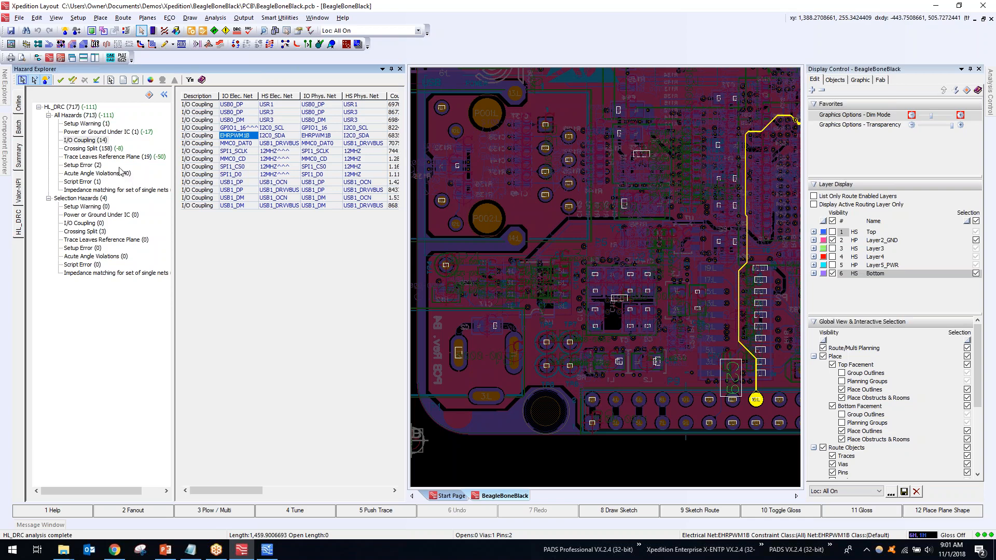
click(107, 174)
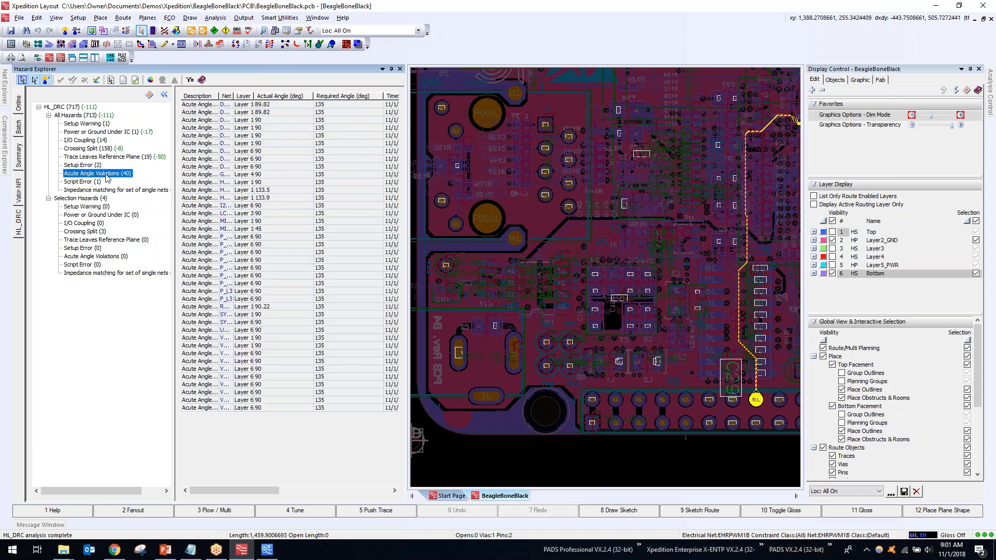
click(207, 154)
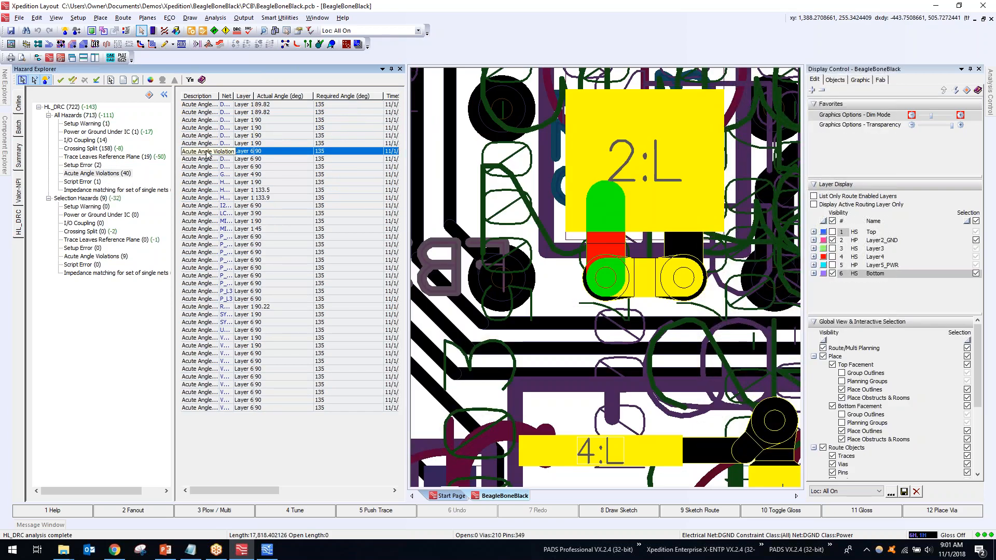
Widen Hazard Explorer along with its Description, Net and Layer columns so the acute angle violation entries show in full
drag(219, 97, 244, 97)
drag(406, 140, 500, 139)
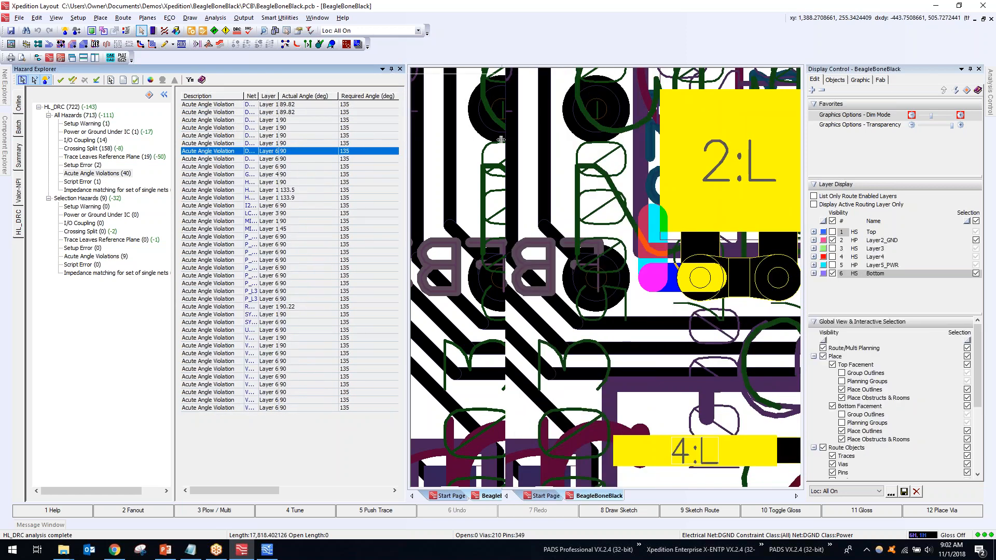
drag(280, 97, 342, 97)
drag(257, 96, 297, 96)
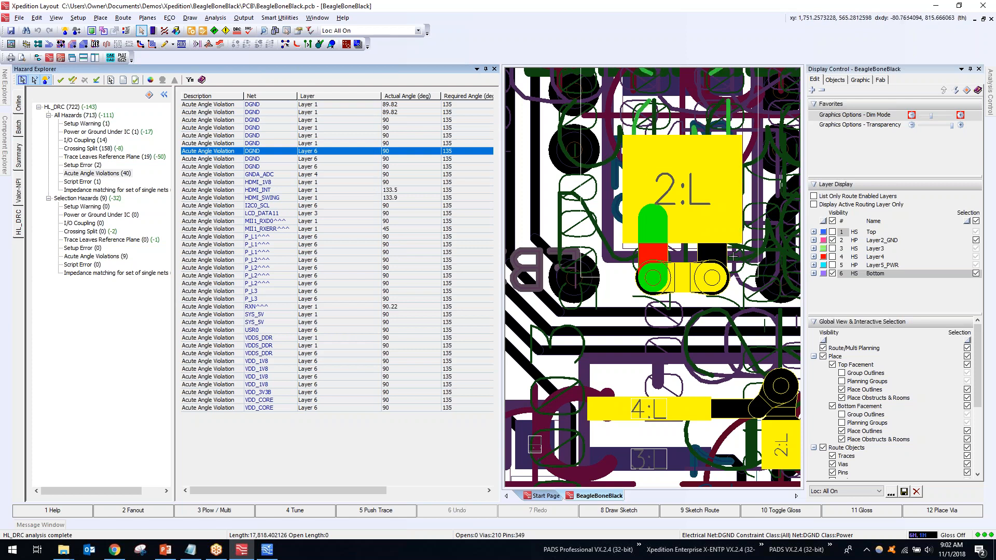
Locate a P_L2^^^ and the Layer 1 SYS_5V acute angle violation on the board, and accept the SYS_5V hazard without a comment
click(207, 277)
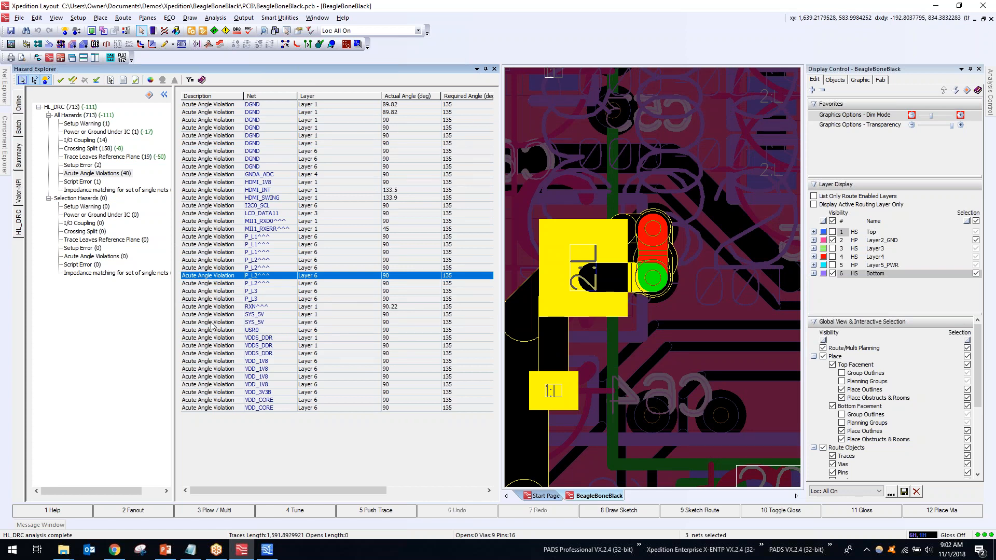
click(210, 316)
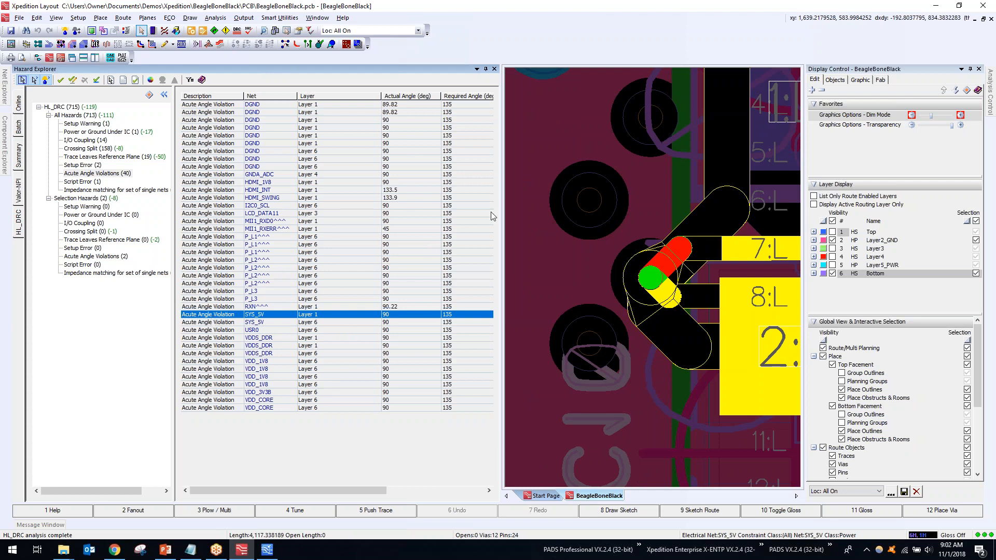
drag(532, 201, 695, 192)
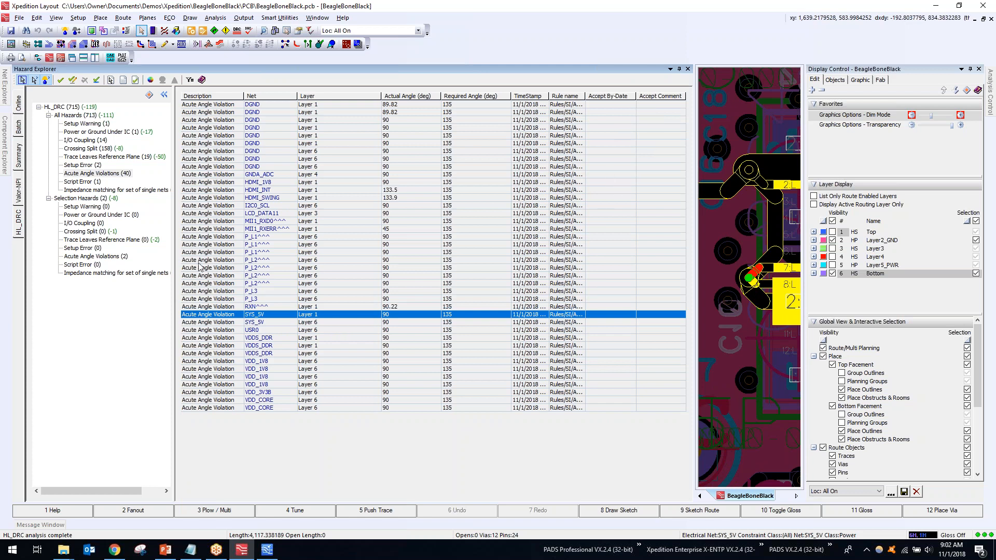
click(62, 80)
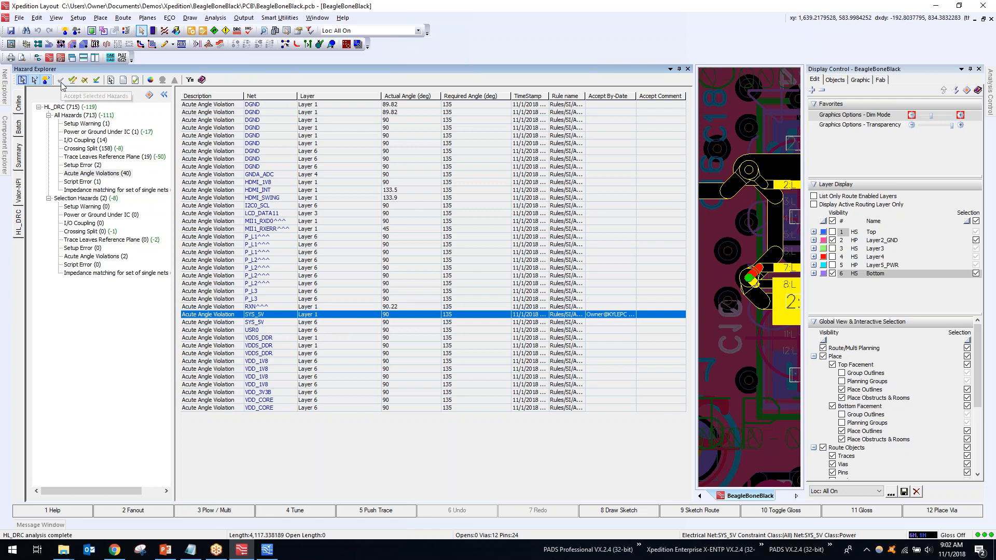
Narrow the Accept By-Date column and accept the first VDD_1V8 acute angle violation with the comment "this should be fine"
click(216, 345)
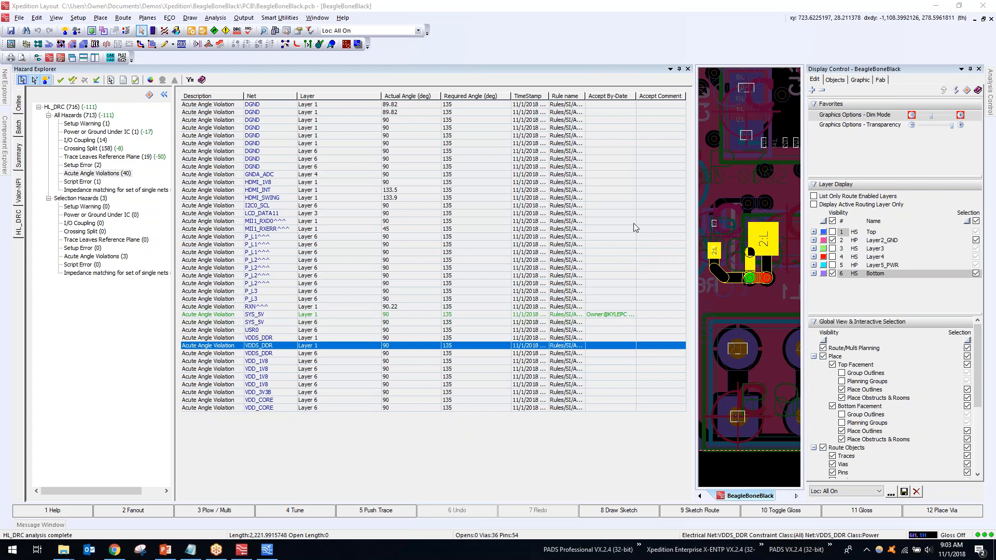
mouse_move(634, 96)
mouse_down()
mouse_move(683, 99)
mouse_move(622, 97)
mouse_up()
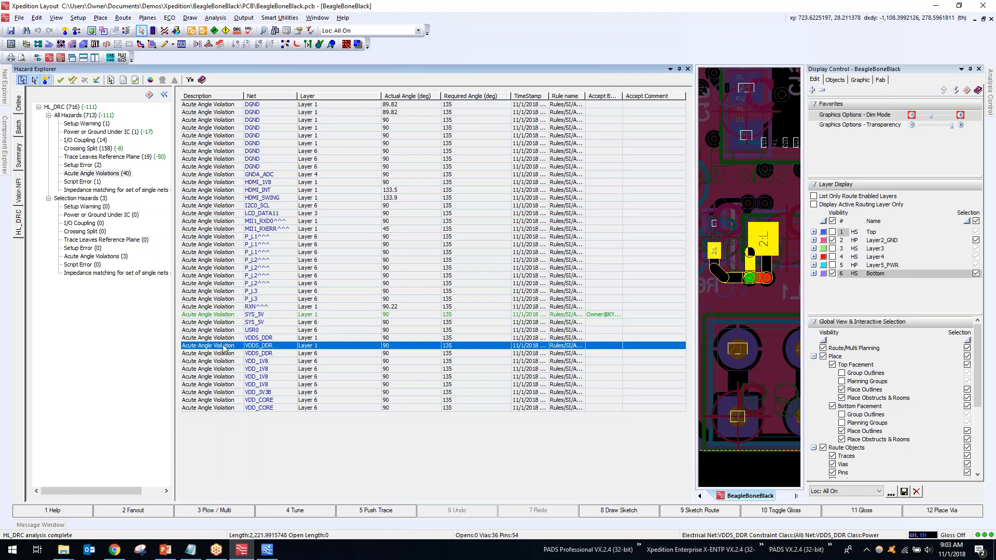
click(214, 362)
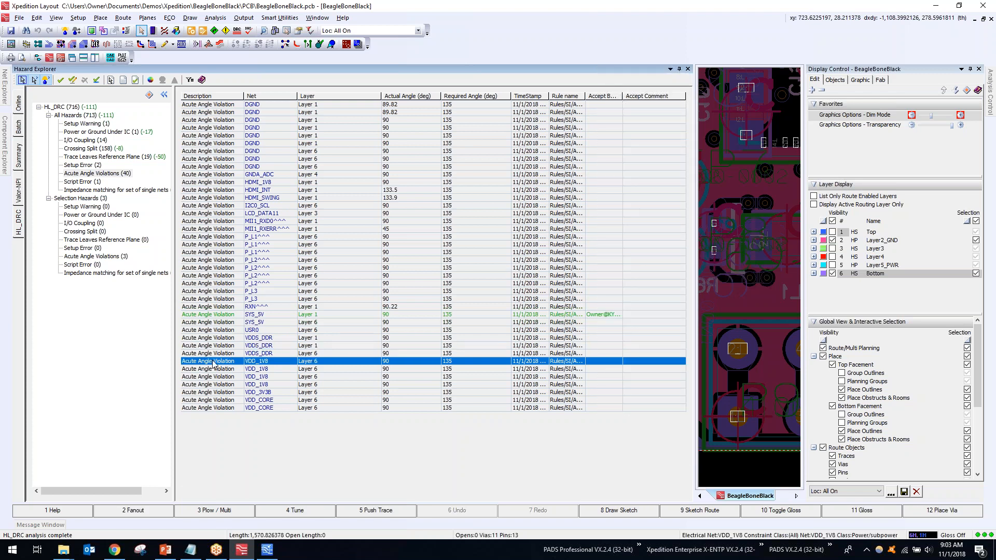
click(72, 80)
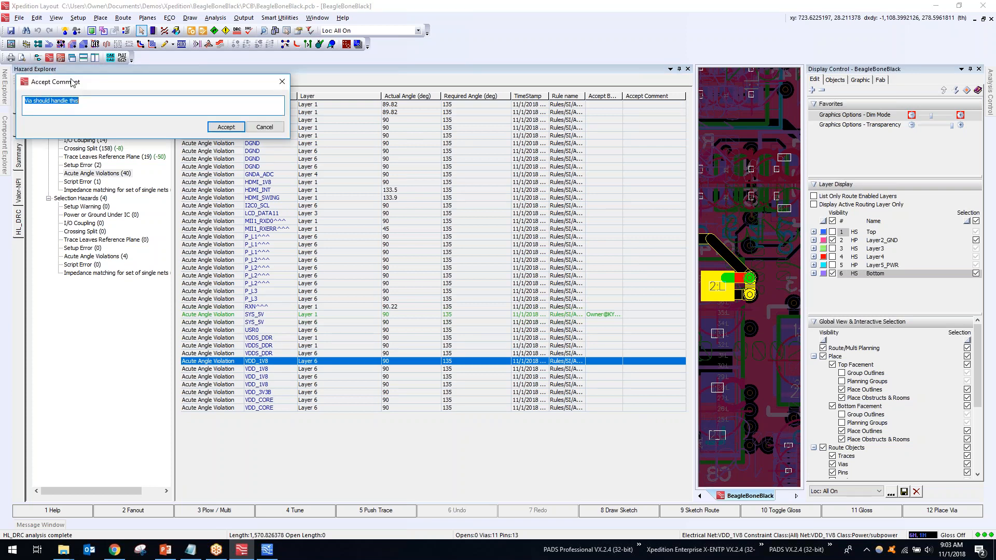
drag(80, 100, 24, 100)
text(this should be fine)
click(228, 128)
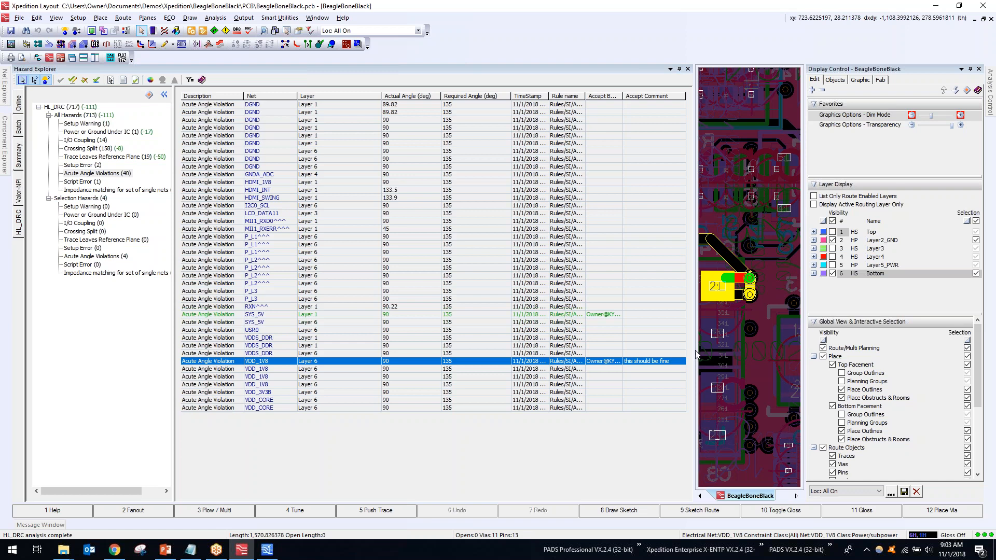
Locate further VDD_1V8, HDMI_1V8 and DGND acute angle violations, and select the hazard range from DGND through the last VDD_1V8
click(661, 374)
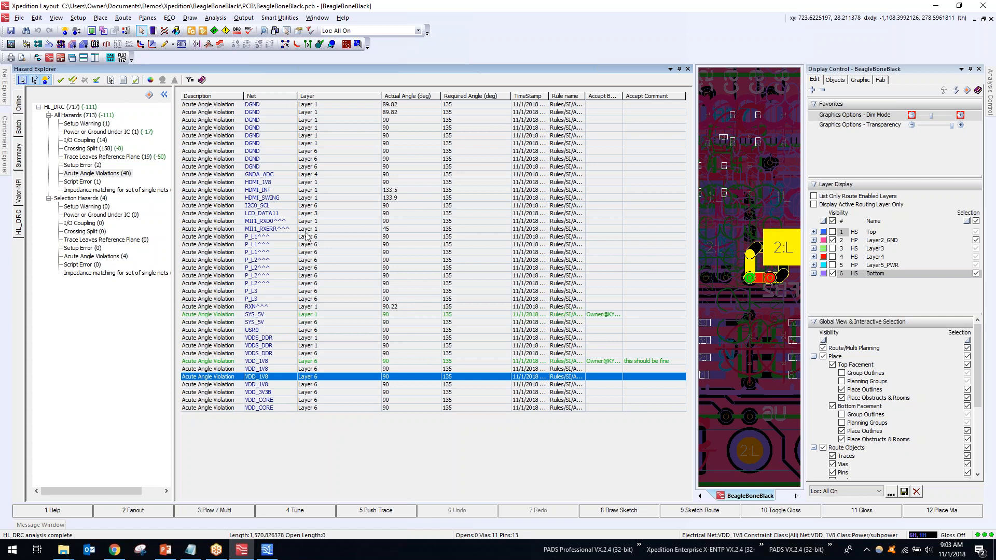
click(201, 183)
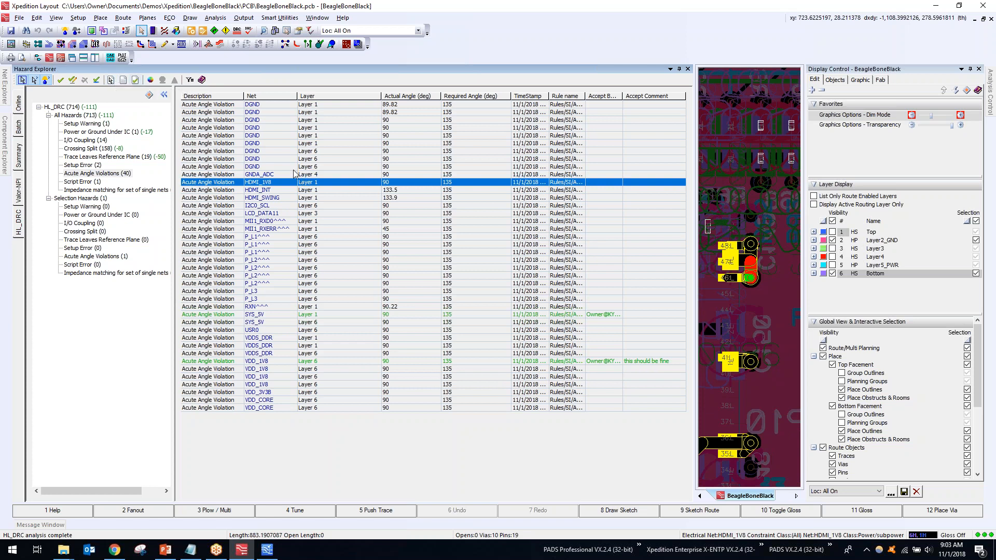
click(226, 128)
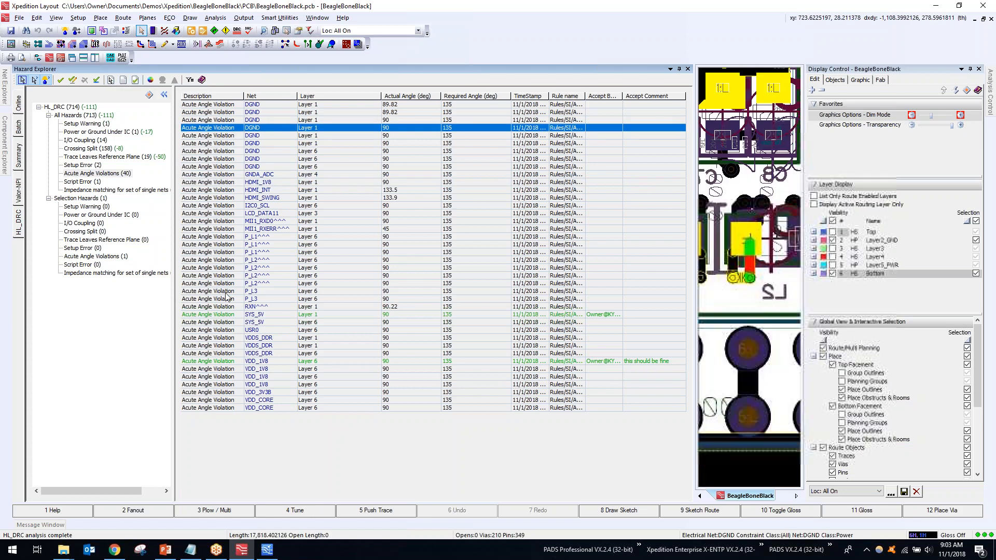
shift+click(220, 385)
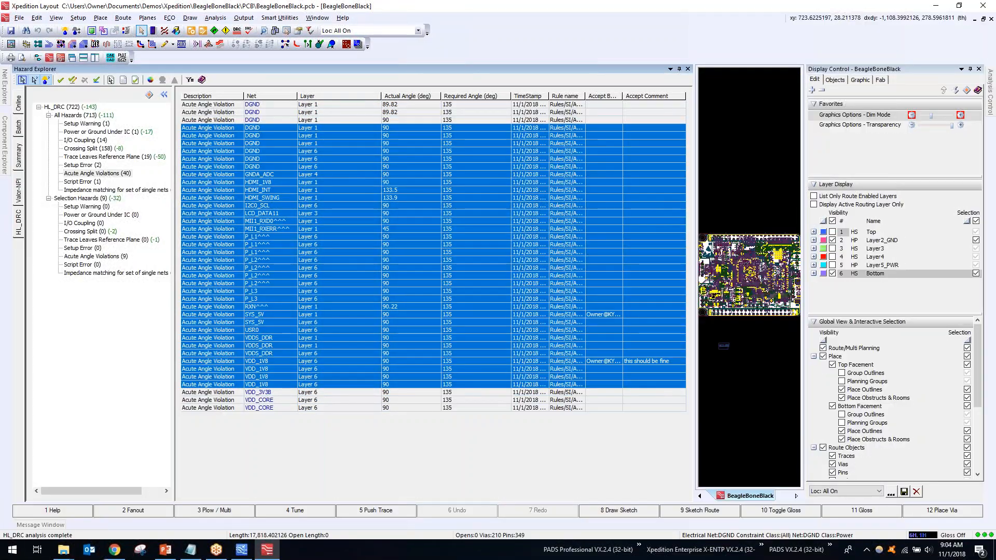
Generate a text report of the acute angle violations, review its entries and accept comments in Notepad, and close the report
click(124, 80)
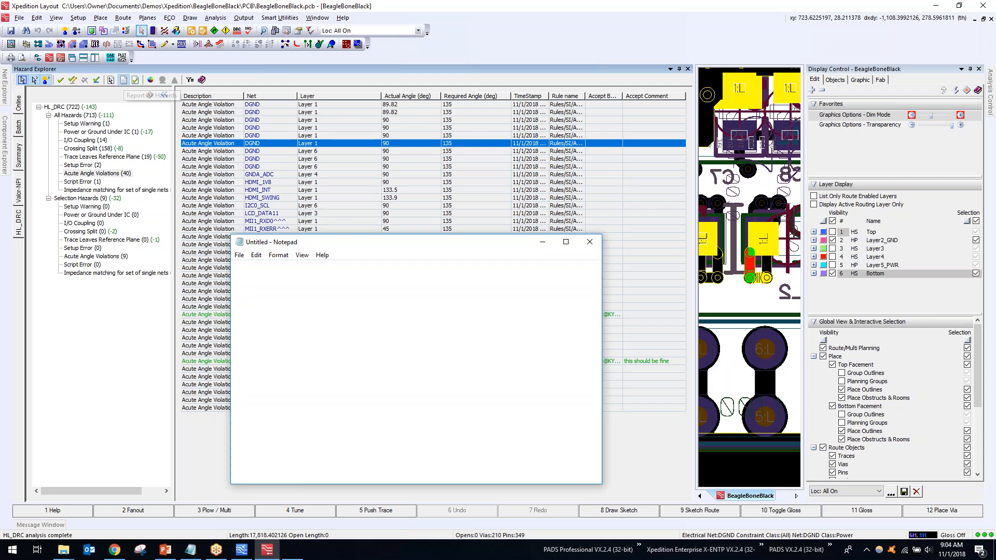
drag(314, 237, 294, 2)
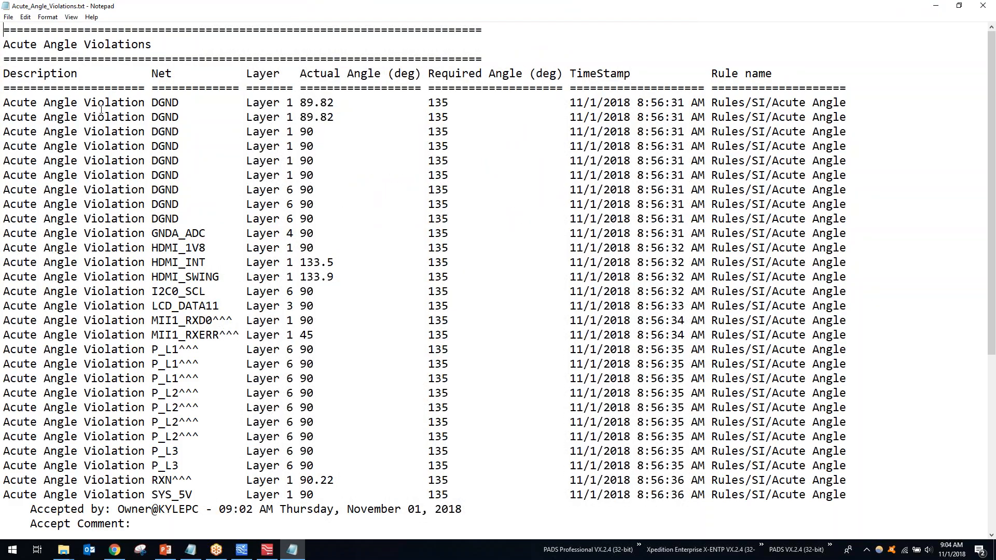
scroll(98, 119, down, 3)
scroll(97, 124, down, 3)
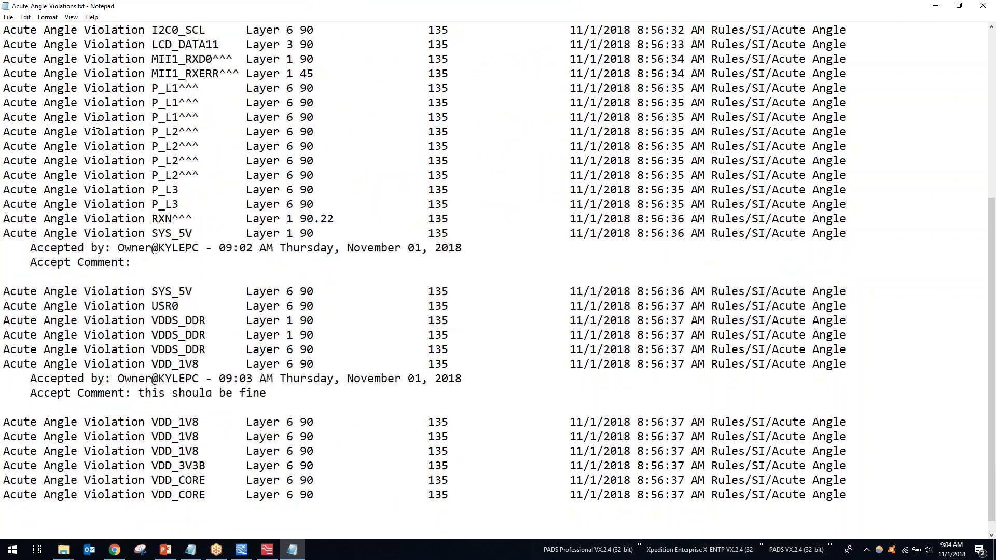
scroll(73, 129, up, 7)
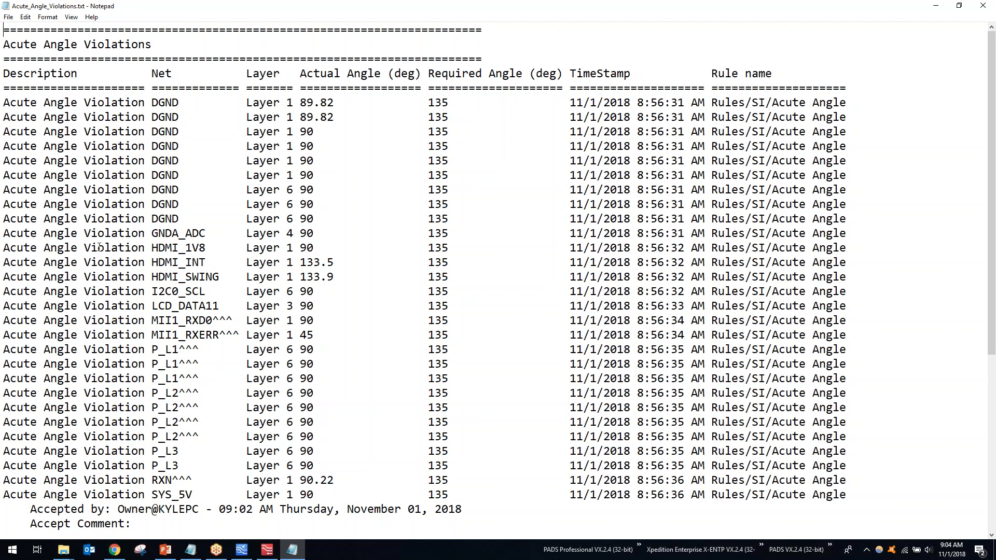
click(982, 6)
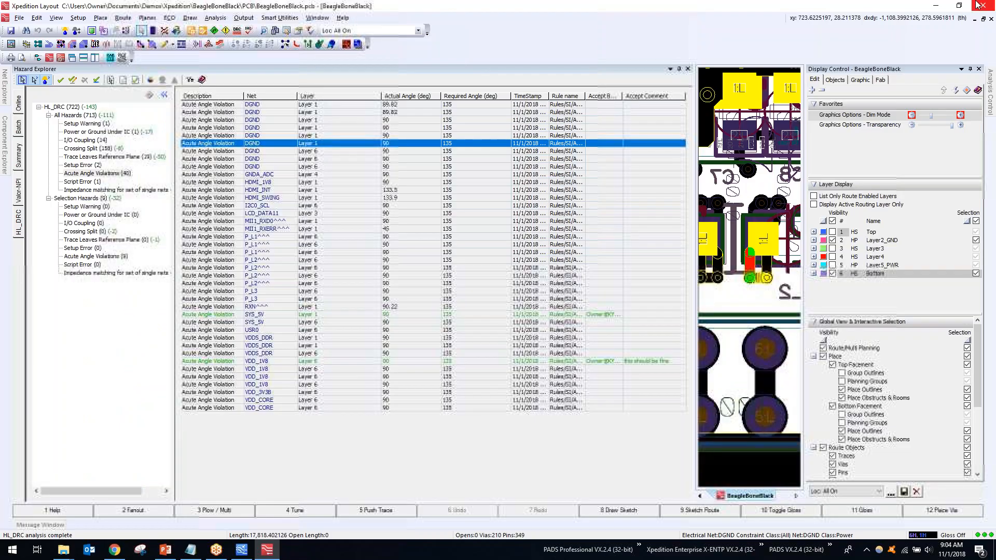
Narrow Hazard Explorer to enlarge the board view, list the Crossing Split hazards, and locate the GPIO0_7 one on the board
drag(695, 170, 358, 227)
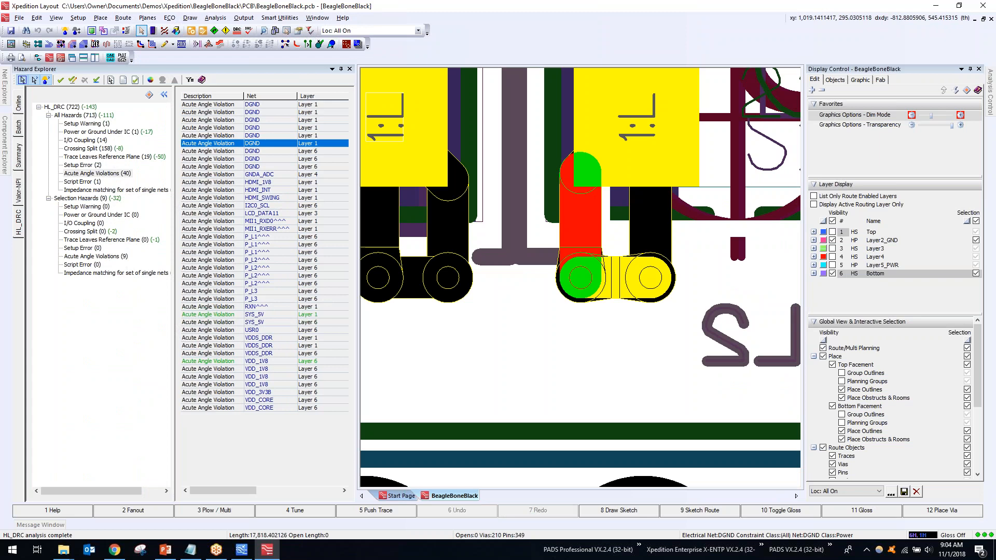
click(89, 148)
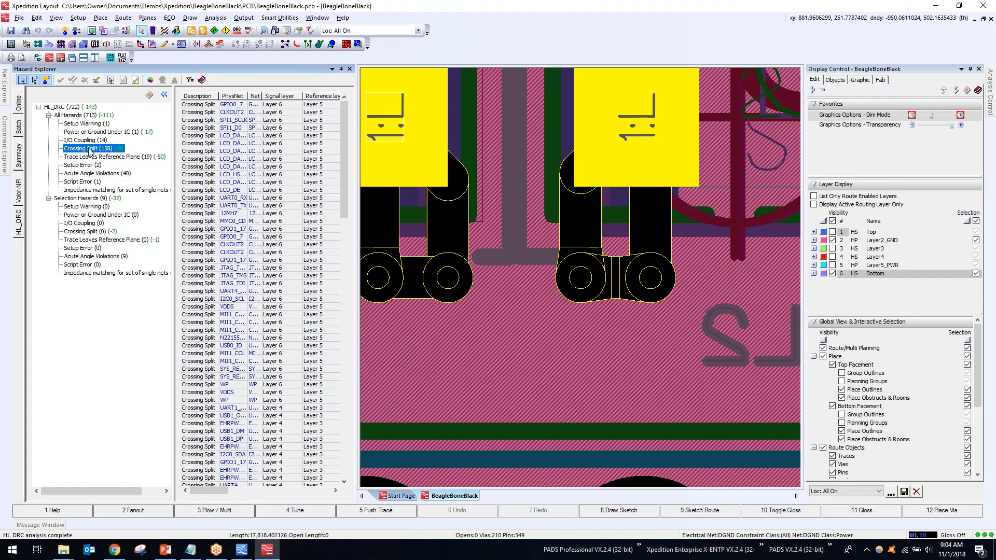
click(216, 106)
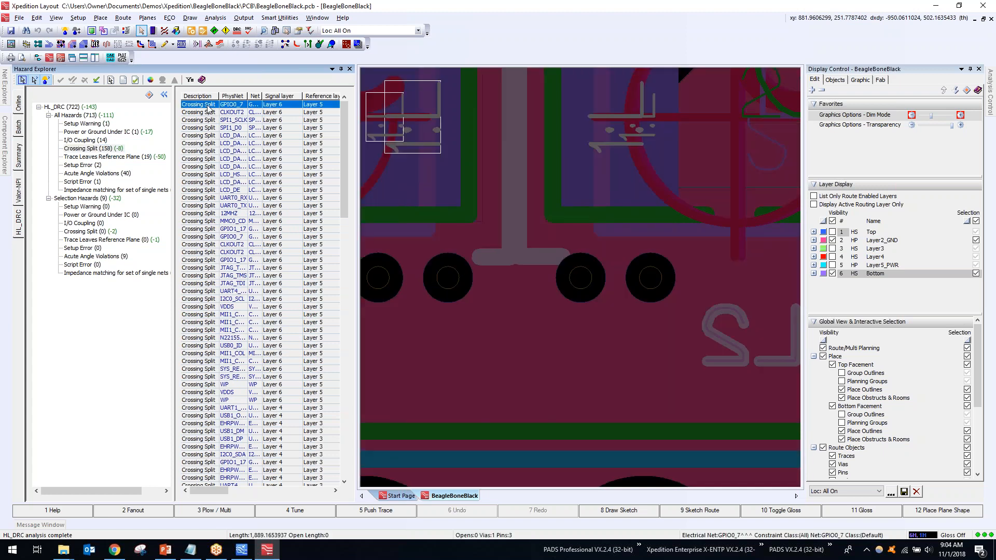
scroll(645, 275, down, 3)
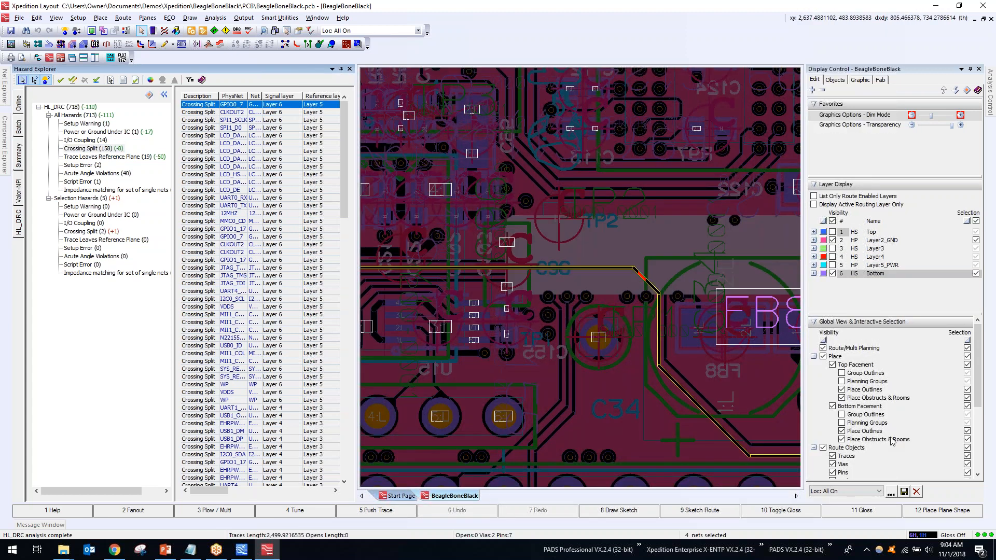
Select the GPIO0_7 trace at the crossing split and extend the selection along its net to examine the hazard up close
click(641, 276)
right_click(641, 276)
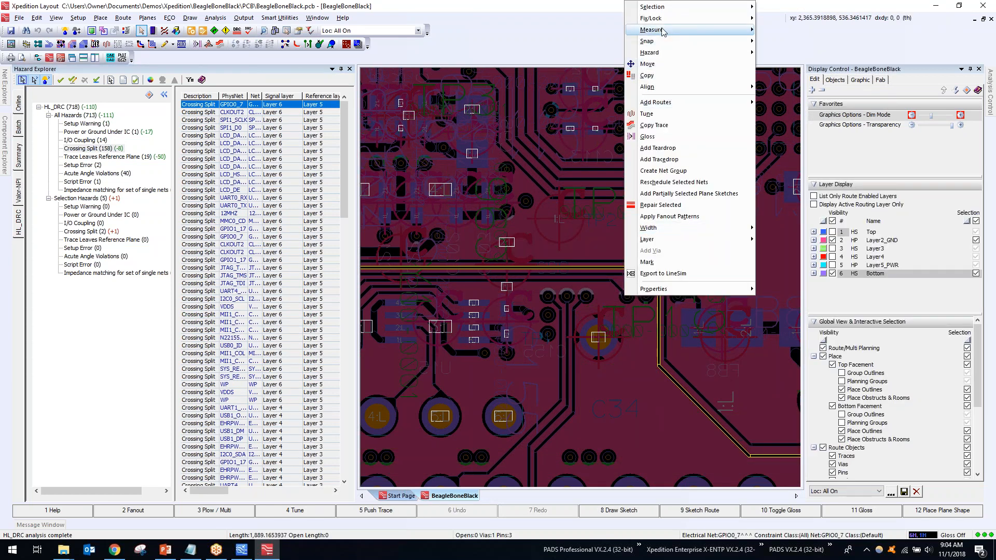
mouse_move(668, 18)
click(789, 64)
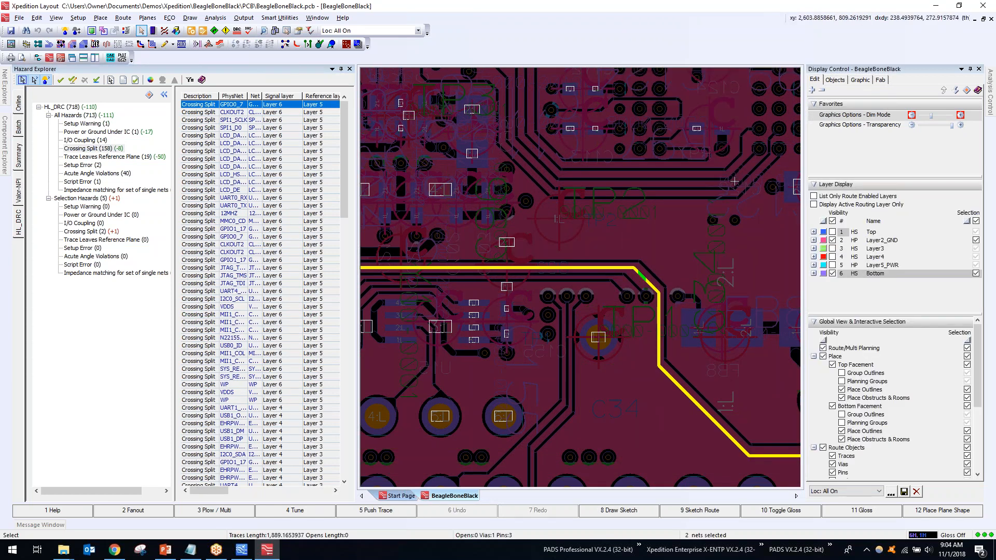
scroll(650, 416, up, 3)
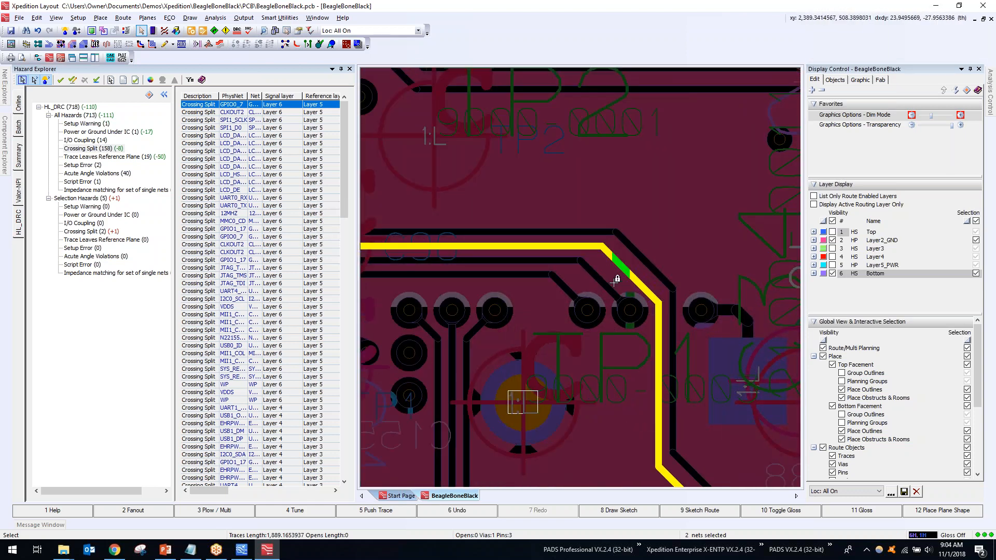
Show Layer5_PWR, hide Layer2_GND, and inspect where the GPIO0_7 trace crosses the plane split
click(832, 265)
click(832, 240)
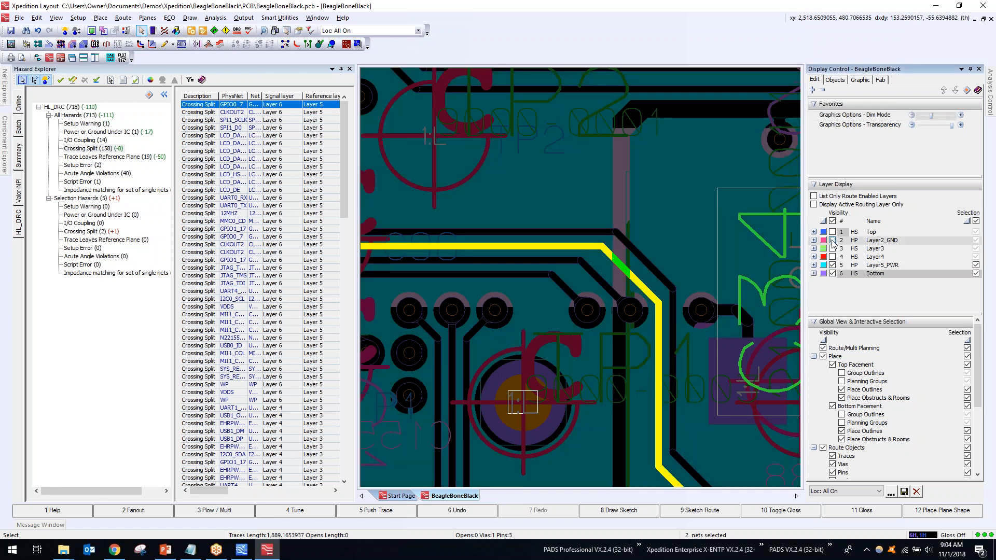
click(323, 105)
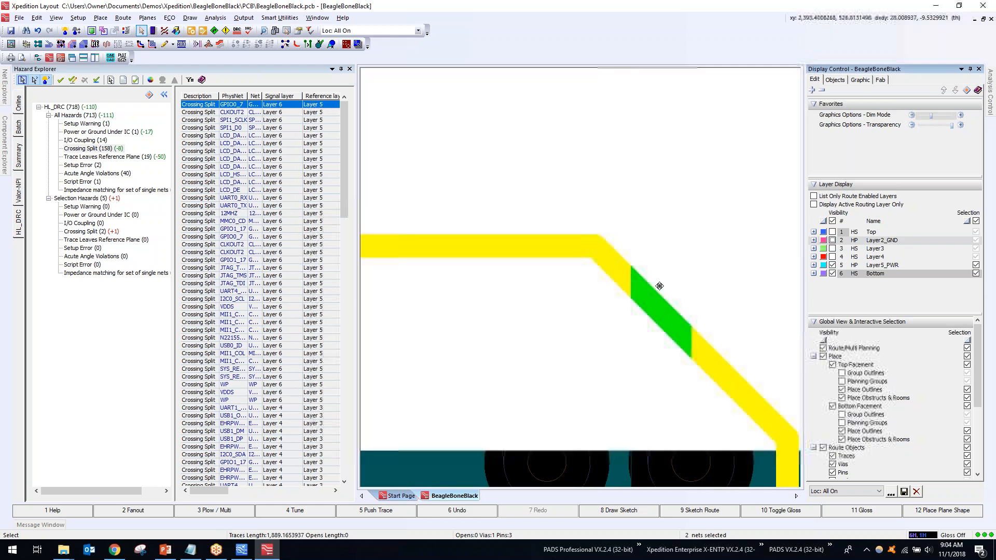
scroll(662, 306, down, 1)
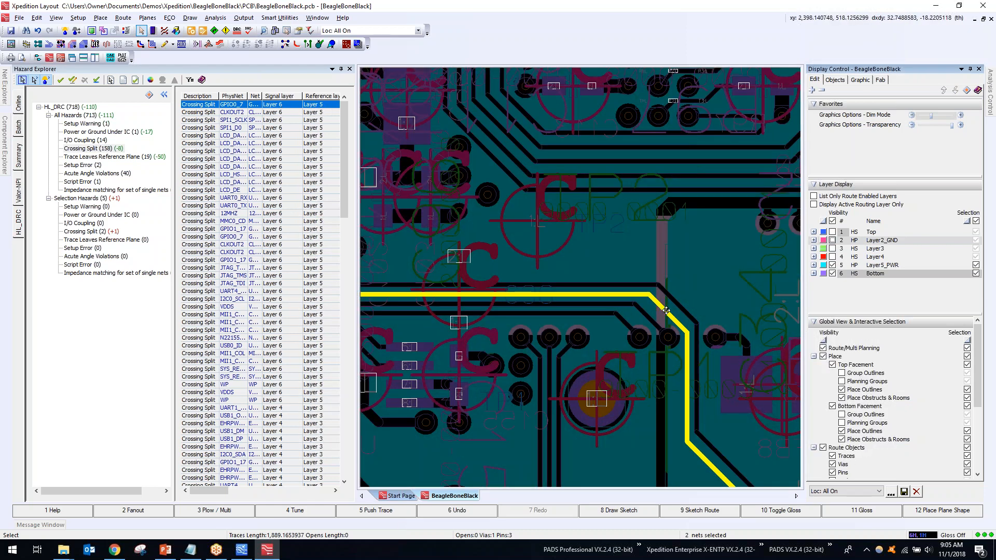
scroll(671, 311, down, 2)
scroll(683, 320, up, 3)
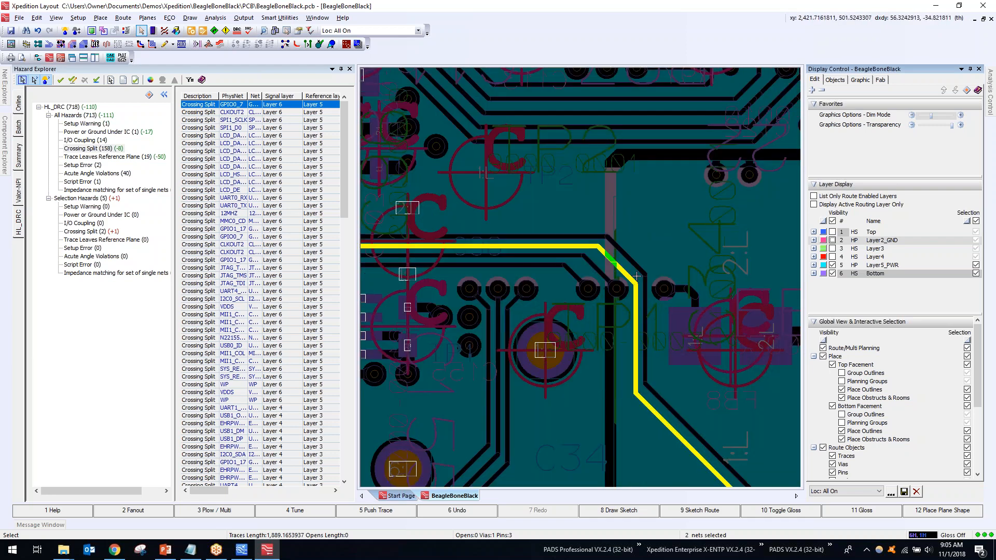
Clear the net selection, limit the display to the active routing layer only, and make Layer5_PWR the active layer
click(622, 269)
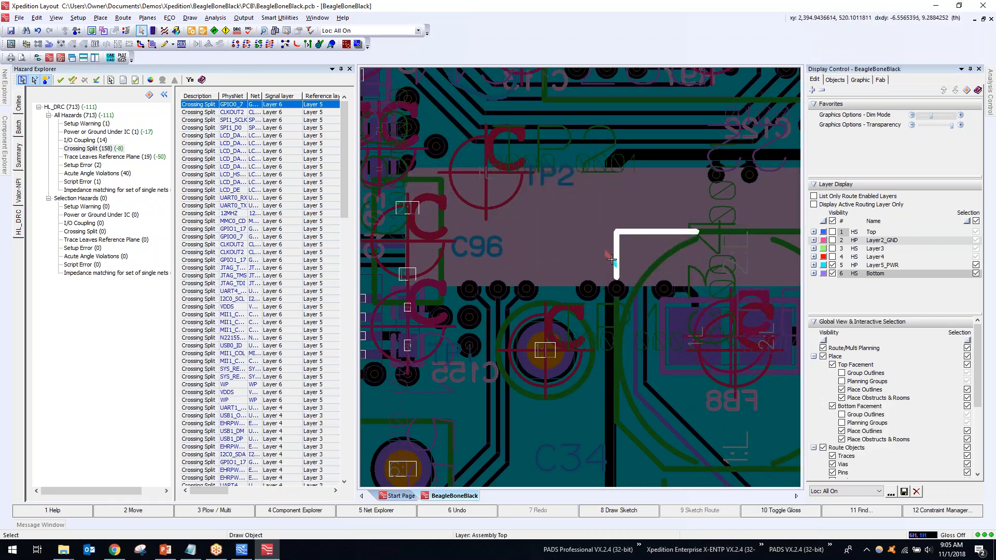
click(885, 274)
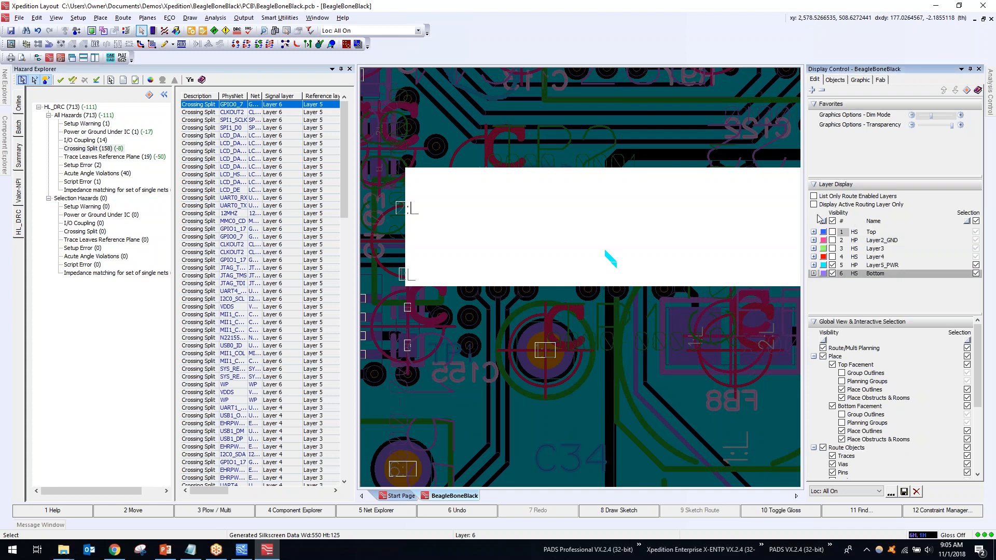
click(814, 205)
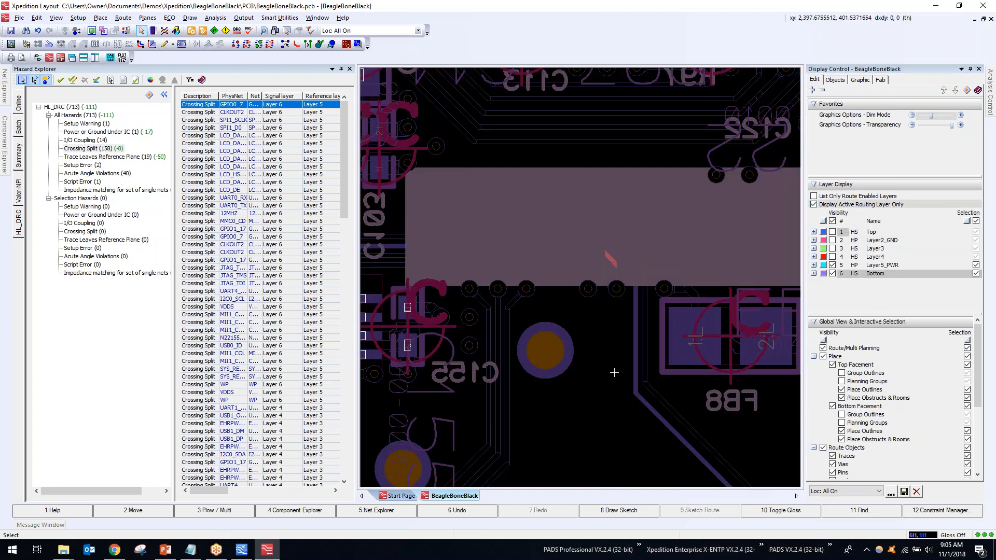
click(883, 265)
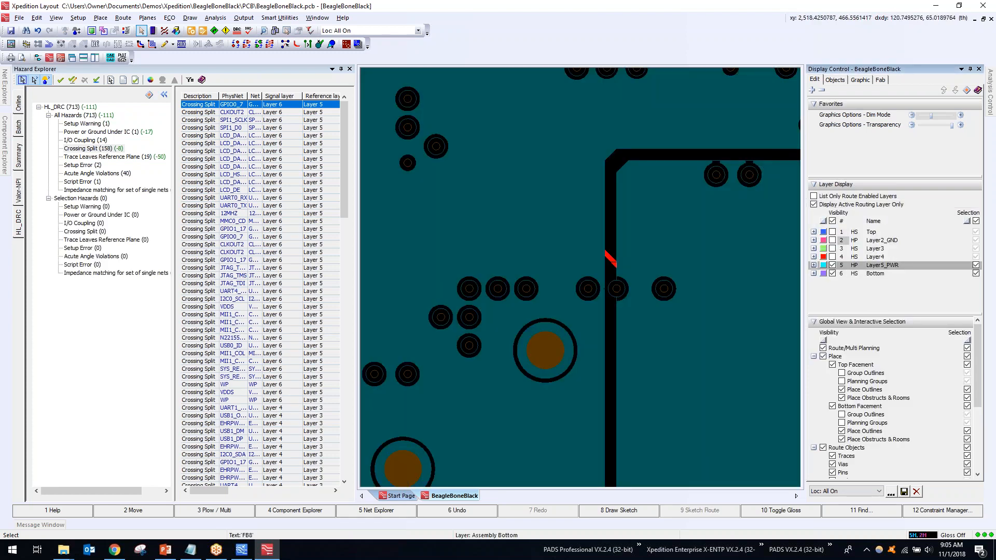
Collapse Hazard Explorer to widen the board view around the plane split, and keep Analysis Control docked open
scroll(691, 287, down, 4)
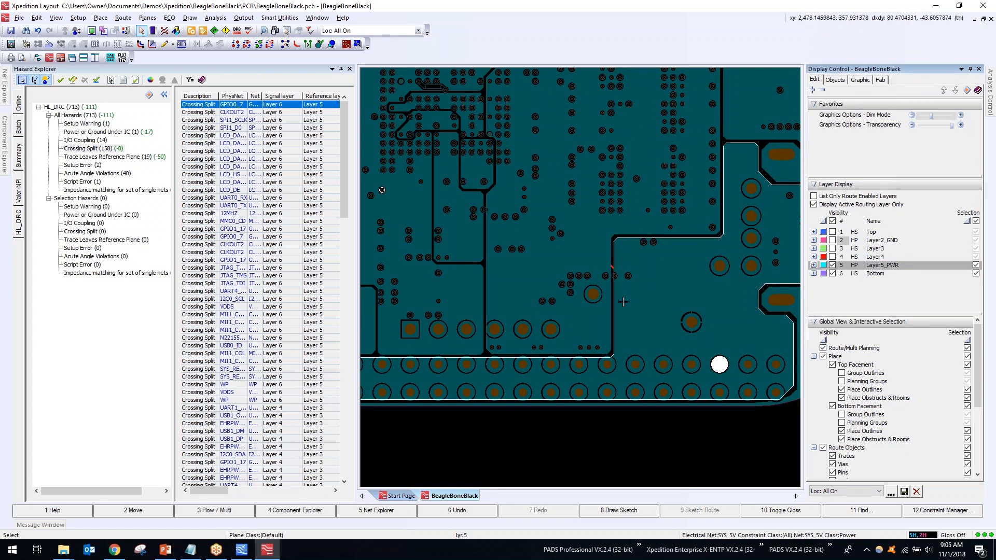
scroll(622, 291, up, 2)
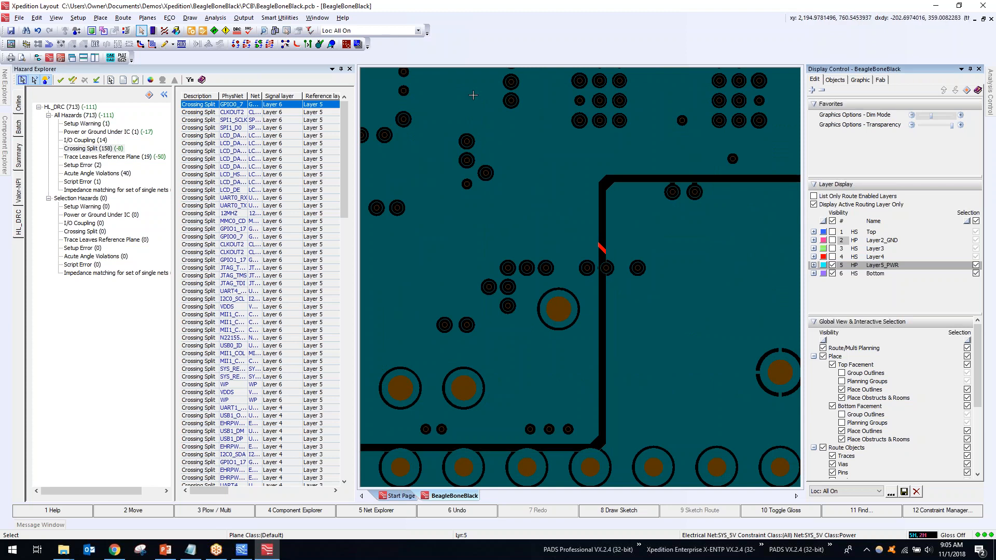
click(350, 69)
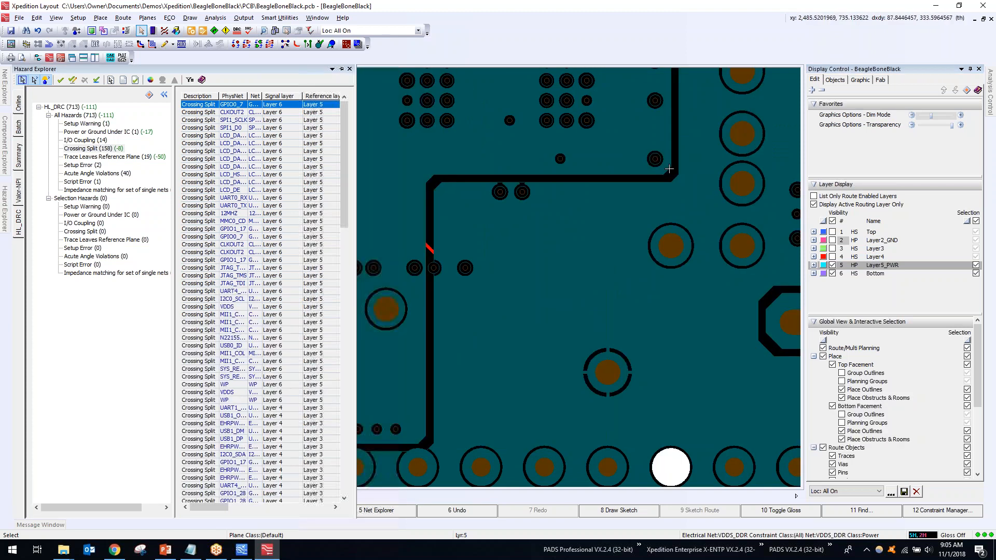
key(alt+Tab)
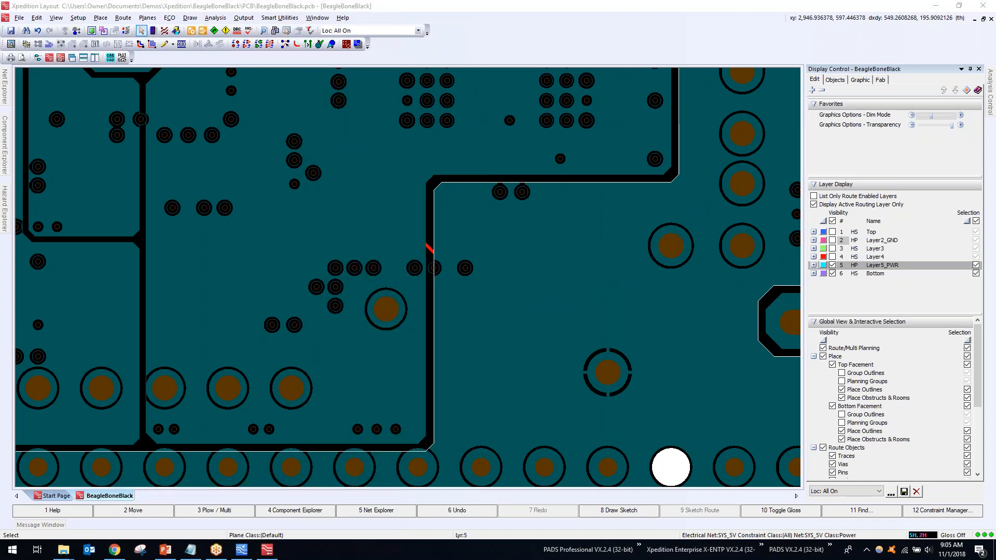
mouse_move(989, 91)
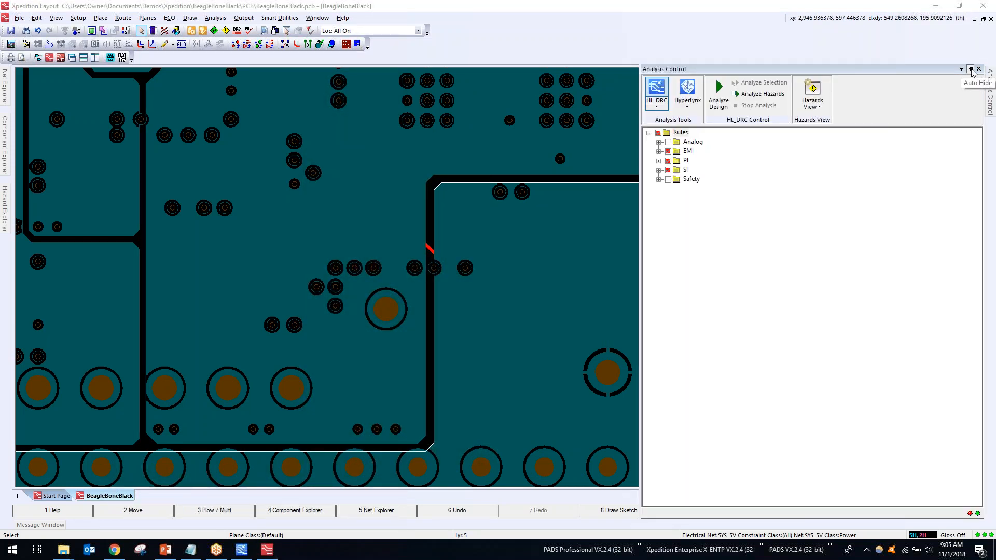
click(969, 69)
Terminate the HL_DRC client and start the HyperLynx client for power integrity analysis
click(489, 103)
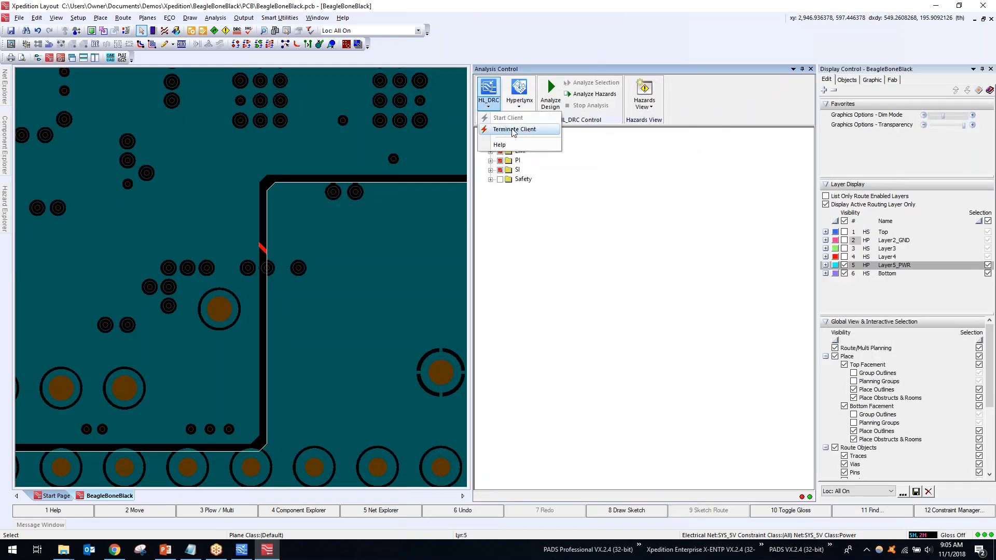
click(513, 130)
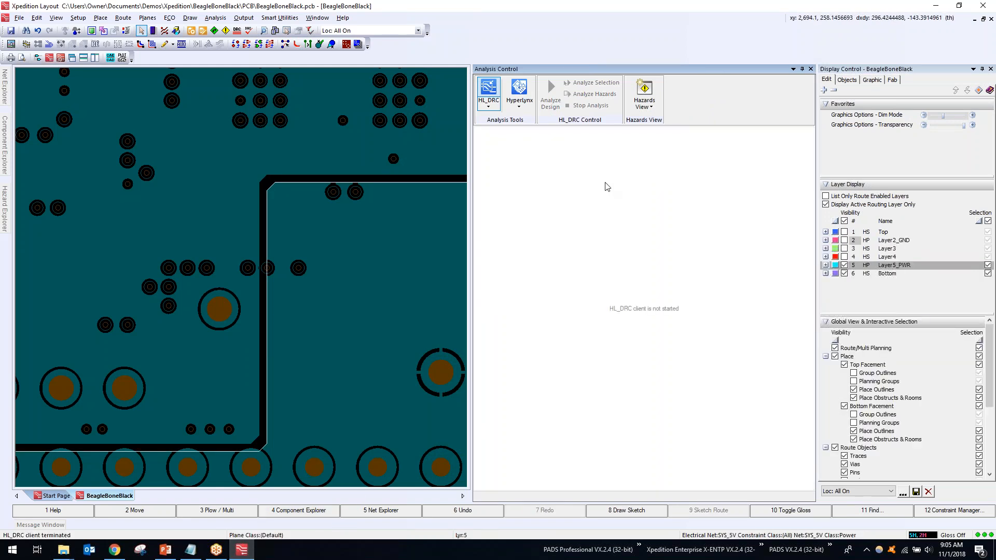
click(528, 105)
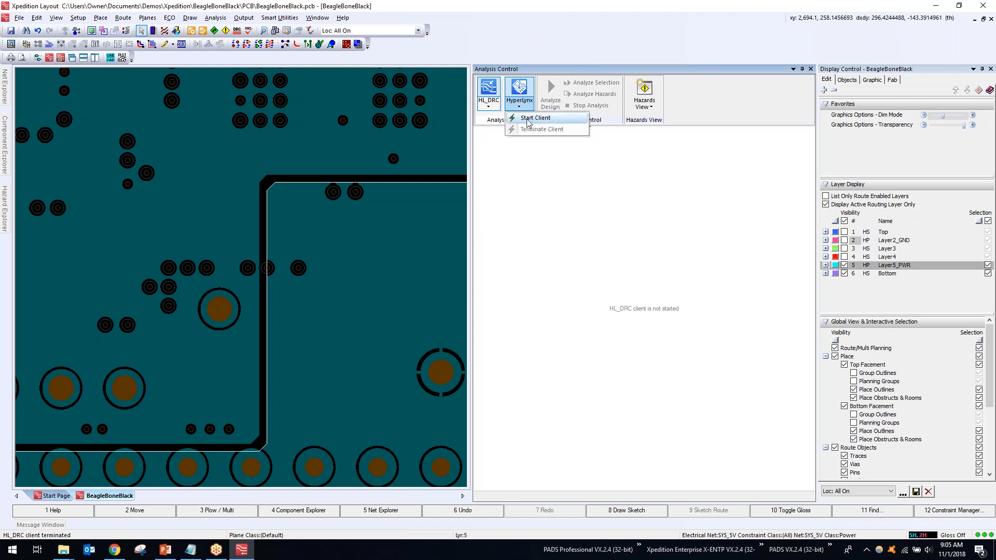
click(534, 119)
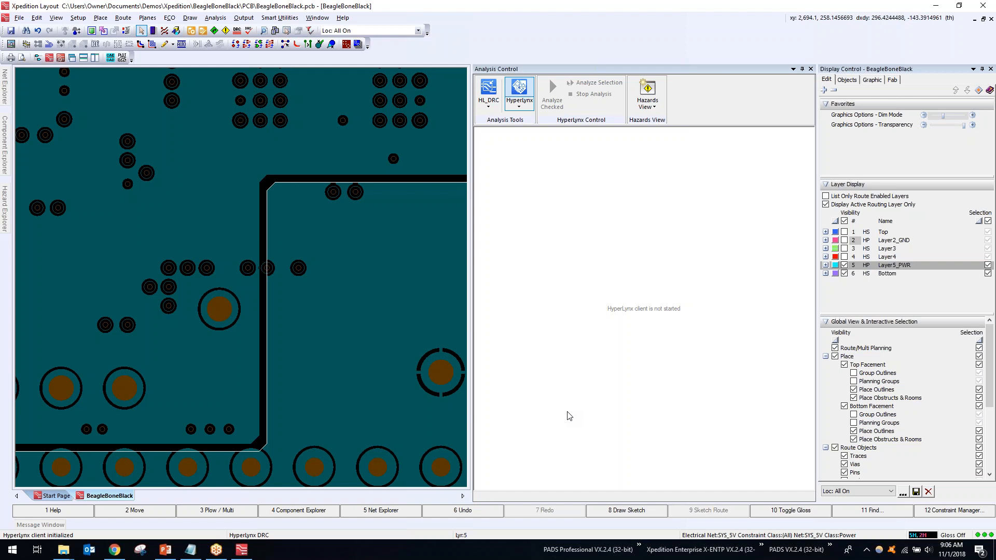
Collapse Display Control and fit the whole BeagleBoneBlack board in the view beside the HyperLynx net list
click(982, 69)
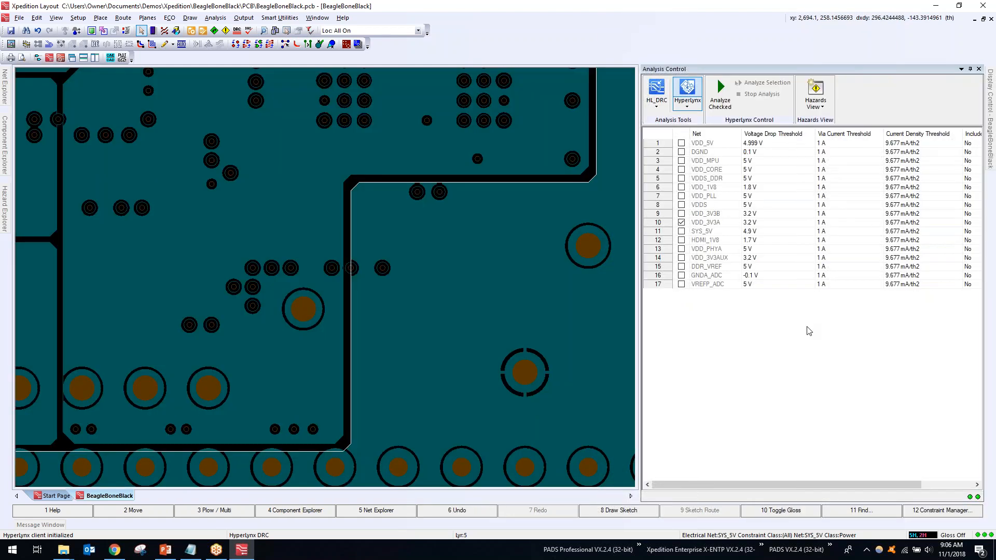
key(Home)
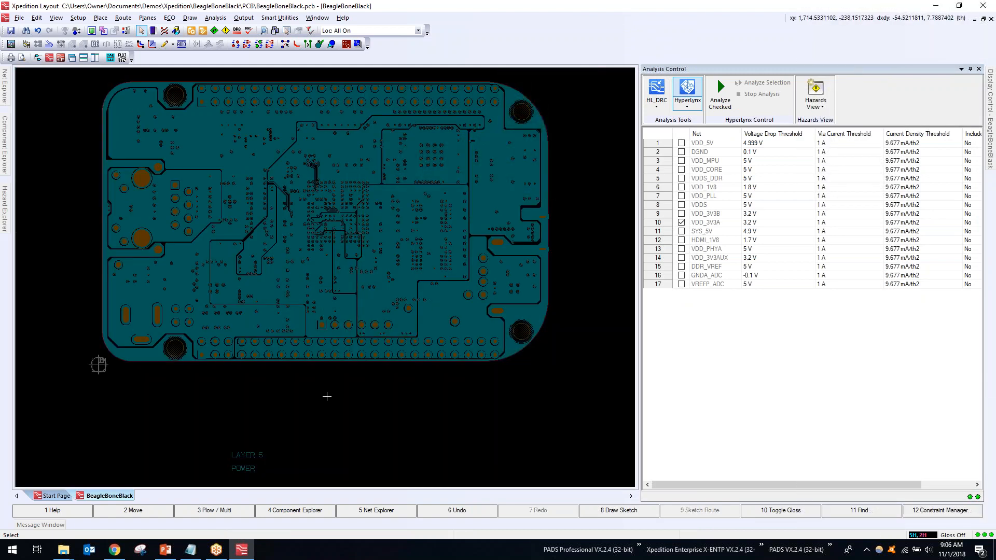
scroll(332, 400, up, 2)
scroll(98, 389, down, 4)
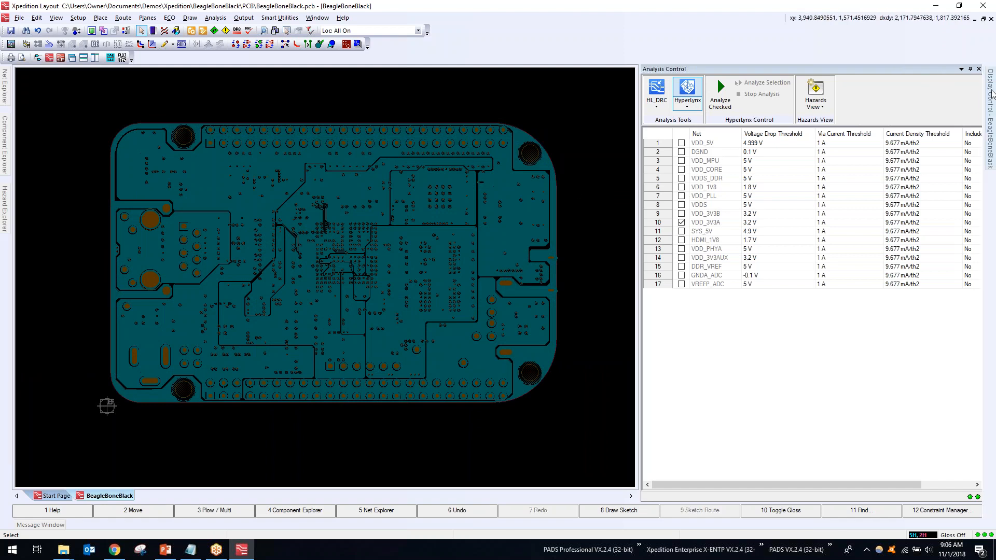
Turn off the active-routing-layer-only display and reload the Loc: All On display scheme to show every layer
click(988, 92)
click(814, 204)
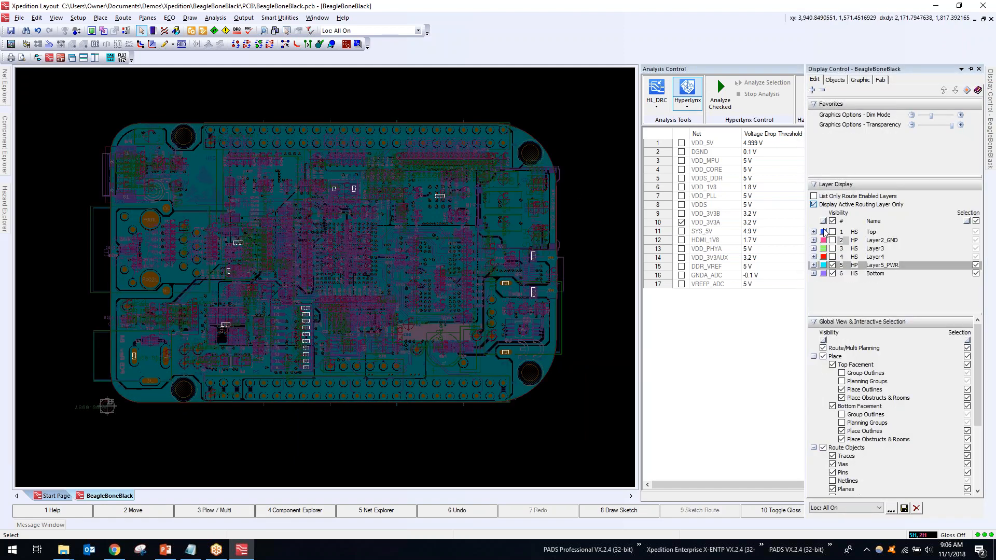
click(832, 240)
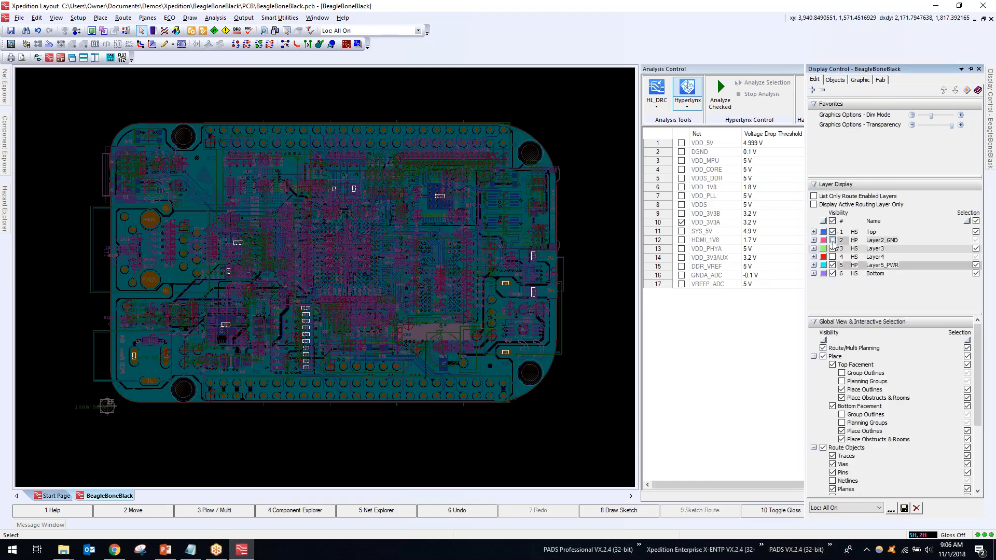
click(850, 508)
click(835, 463)
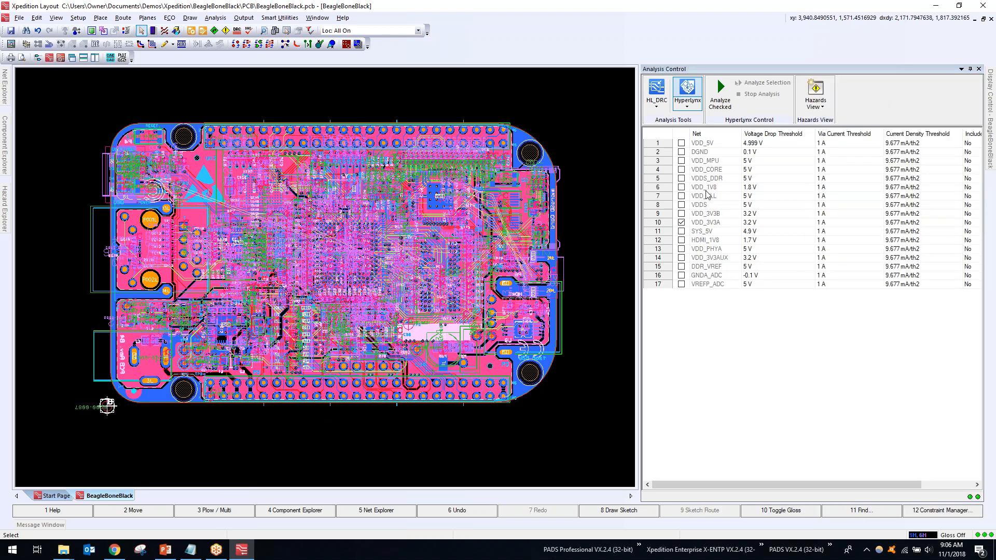
Select the VDD_CORE net for analysis viewing and adjust Dim Mode to darken the unselected board graphics
click(712, 174)
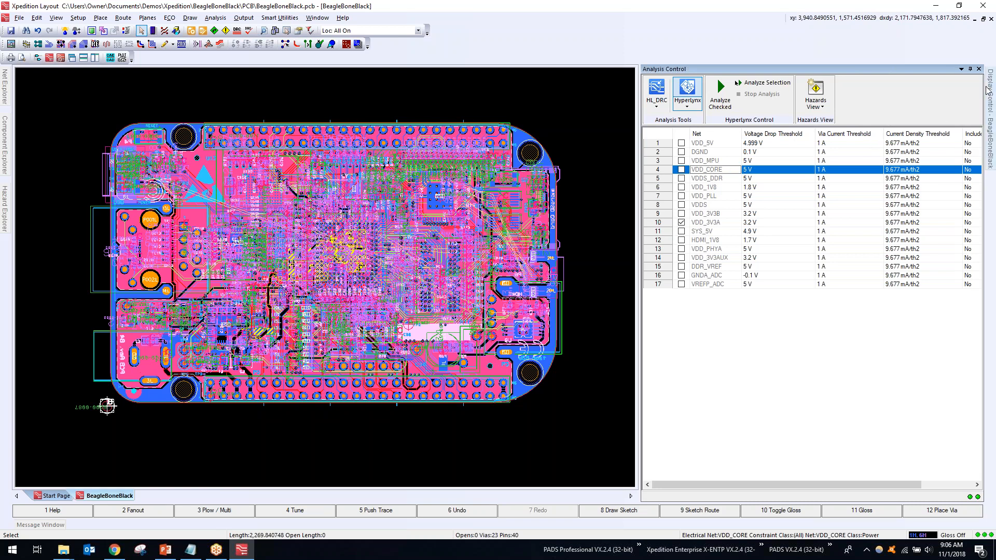
mouse_move(987, 89)
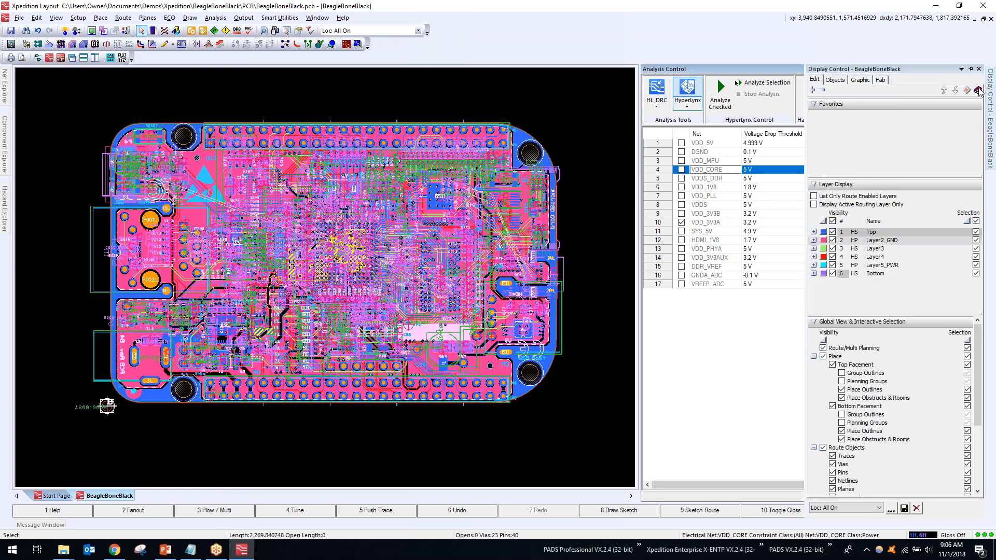
click(860, 81)
drag(911, 164, 896, 165)
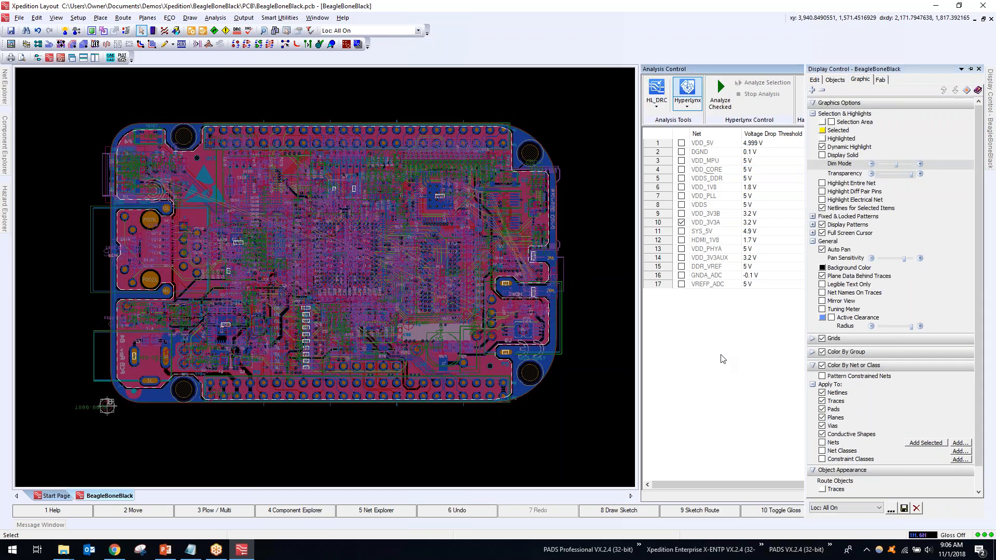
Highlight the VDD_PHYA, DDR_VREF, GNDA_ADC, VDD_5V and VDD_3V3A nets on the board one after another
click(701, 251)
click(701, 251)
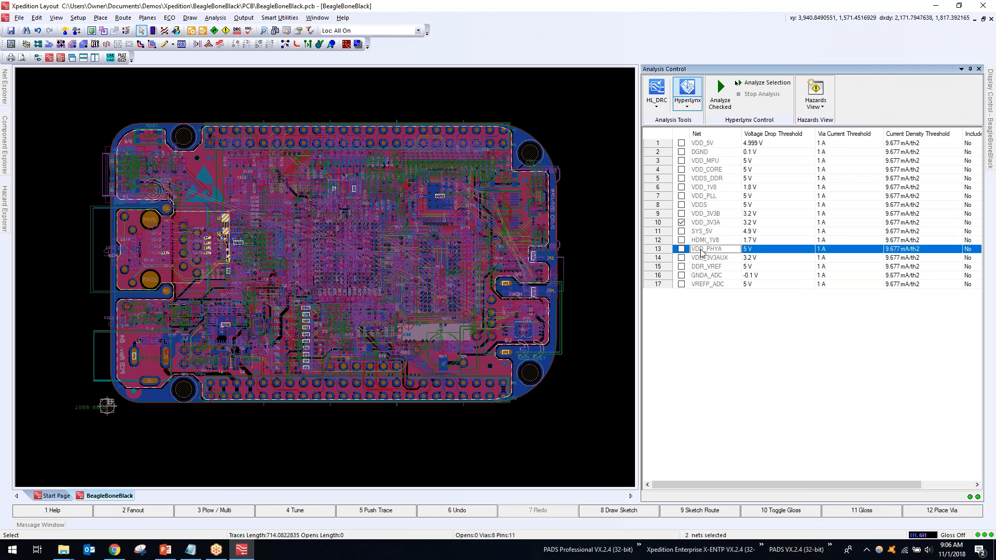
click(702, 267)
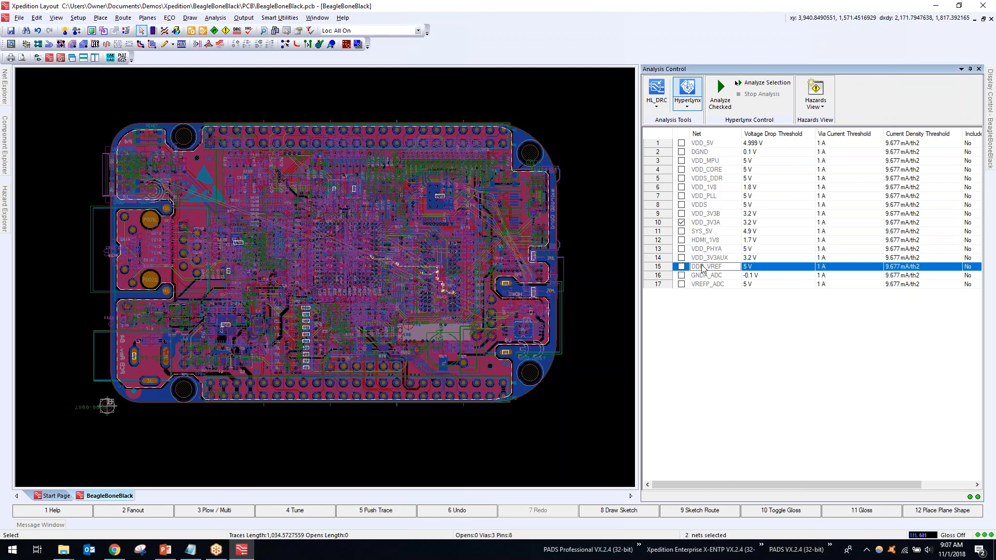
click(703, 280)
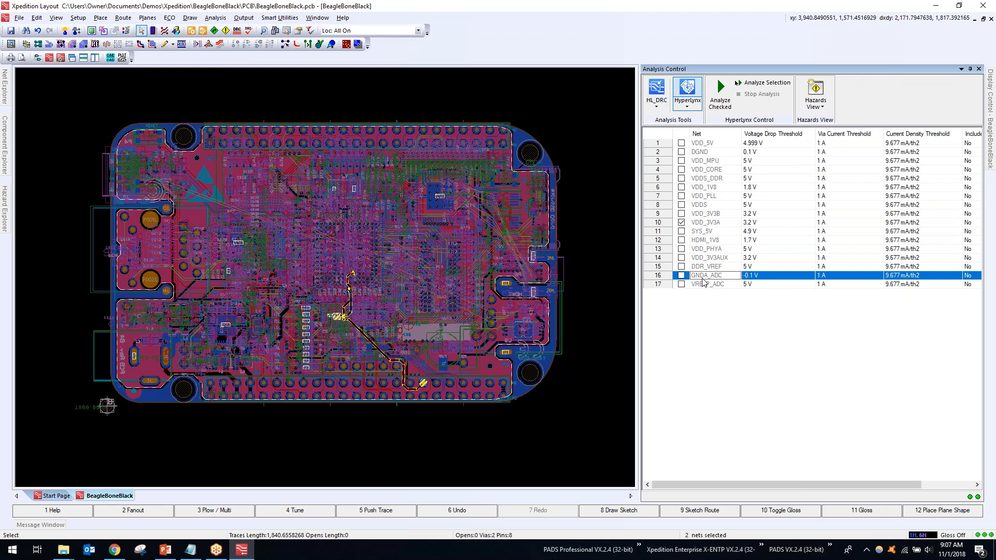
click(705, 144)
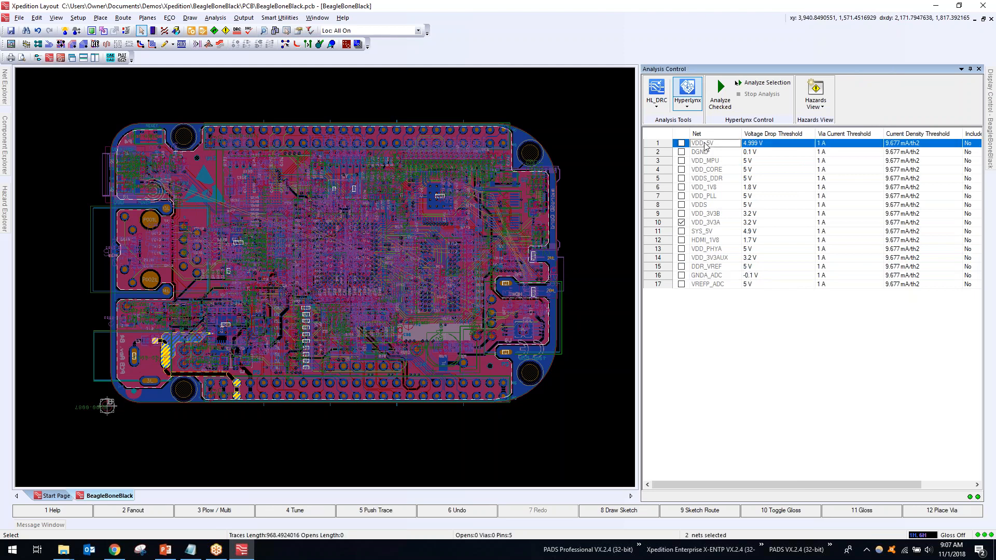
click(723, 224)
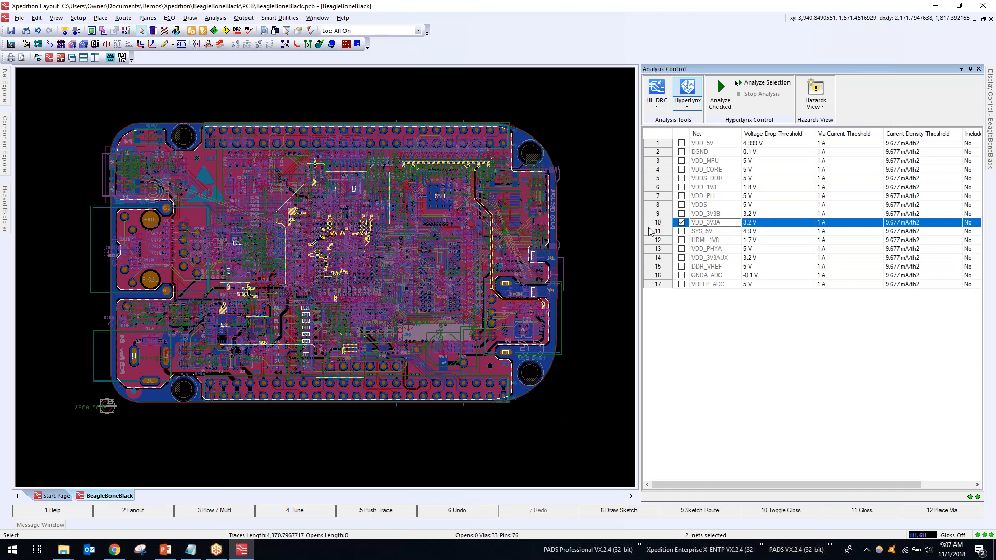
Widen Analysis Control, try adding VDD_3V3B to the checked nets, and leave only VDD_3V3A checked for analysis
drag(637, 232, 603, 236)
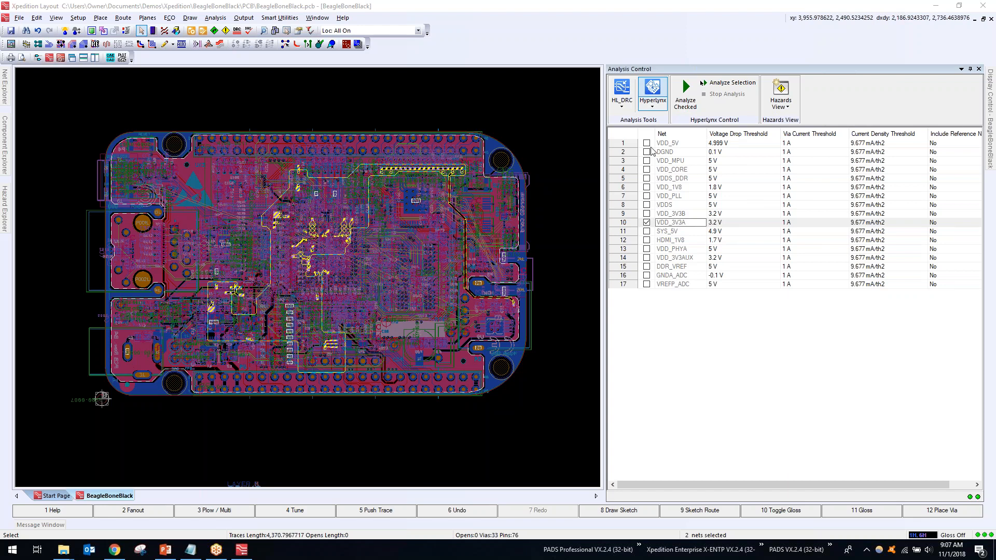
click(648, 210)
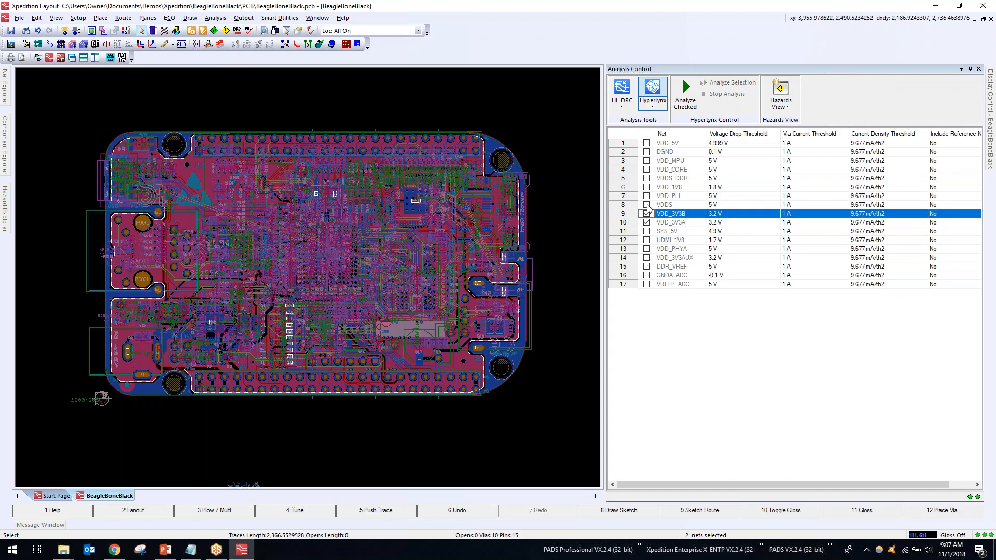
click(648, 206)
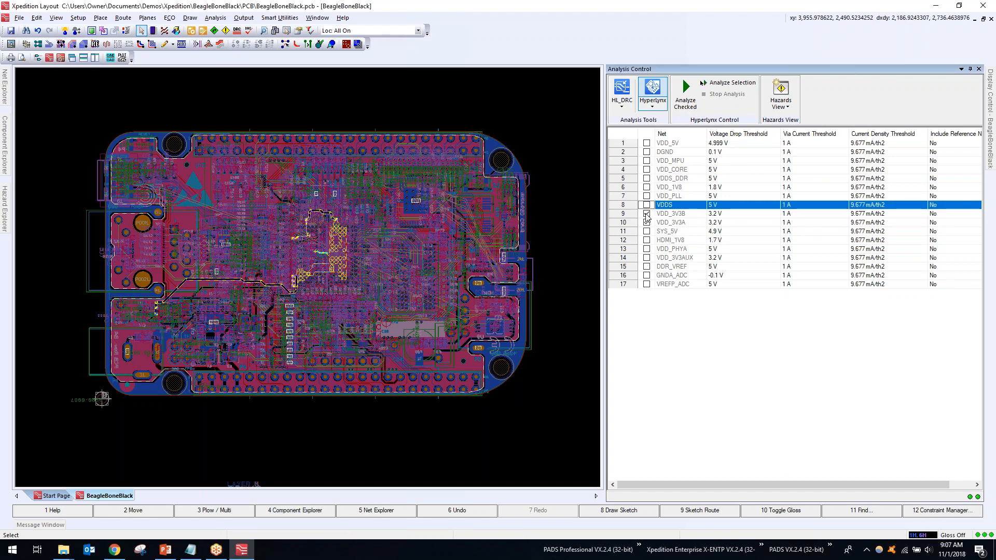
click(646, 214)
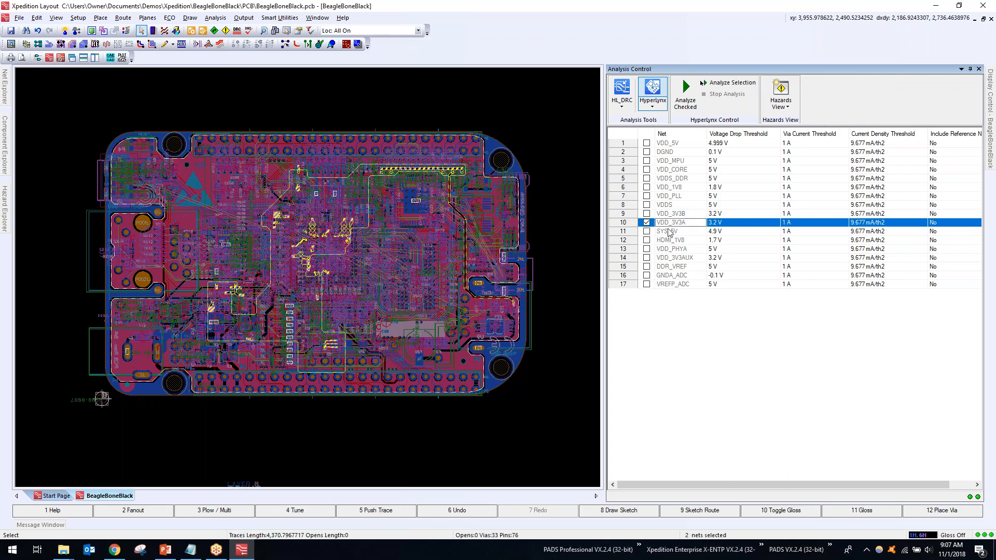
Open the HyperLynx power integrity model assignment and filter the IC pins by power-supply net *VDD_3V3A*
click(653, 105)
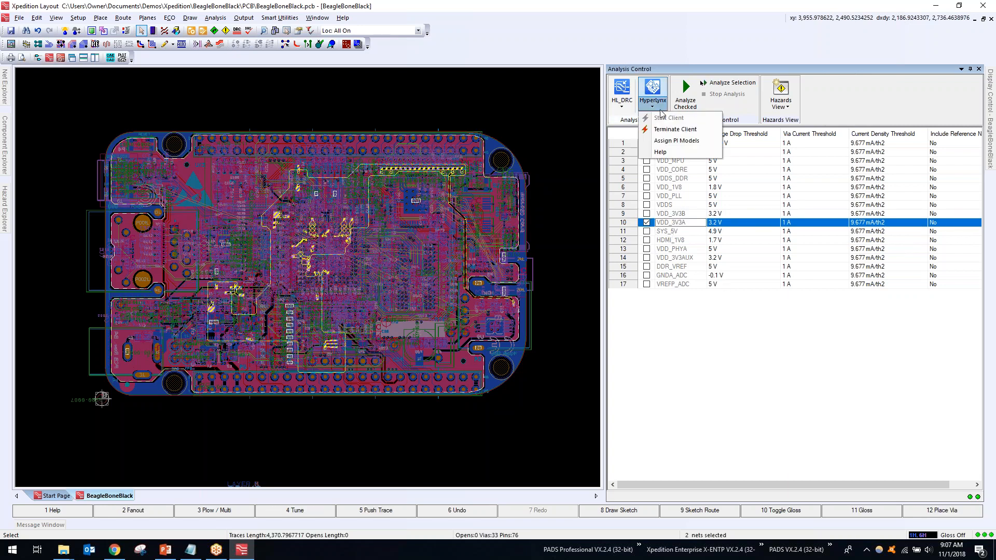
click(656, 144)
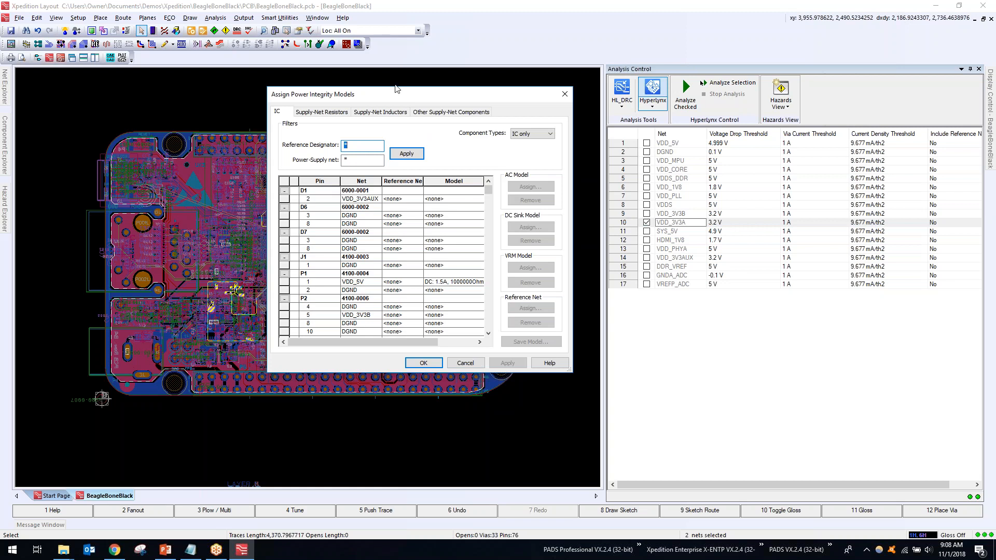
drag(393, 95, 403, 119)
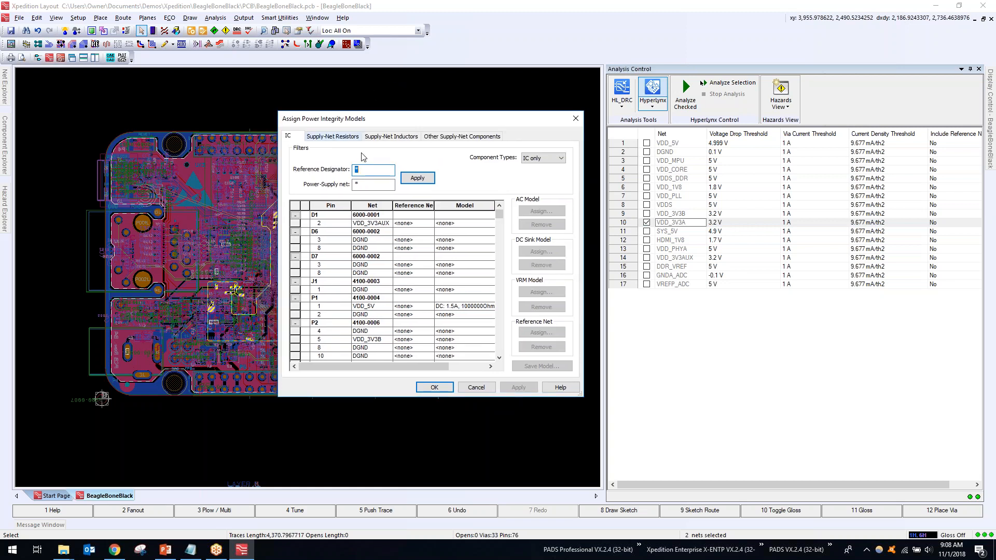
click(365, 184)
drag(382, 120, 322, 90)
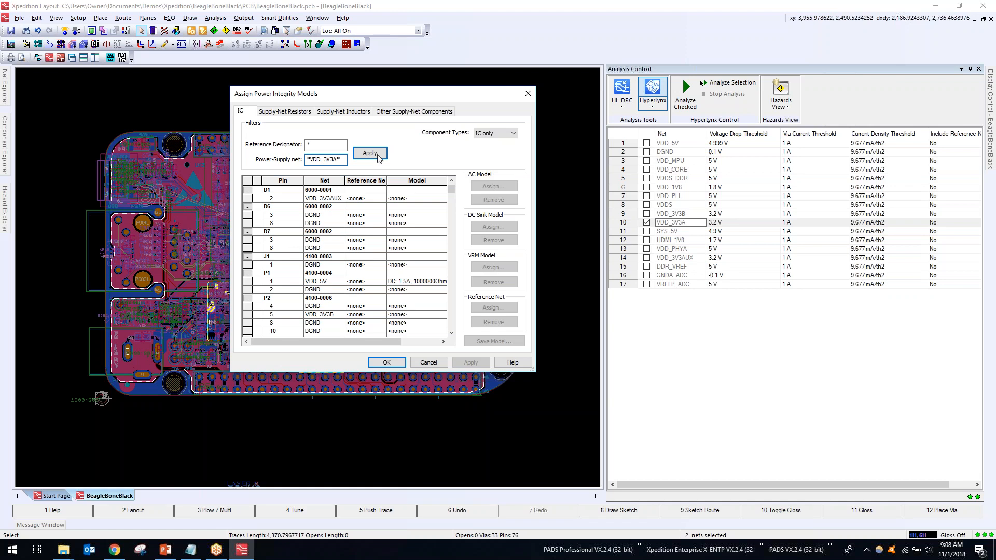
click(369, 152)
Browse the filtered IC pins and enlarge the Assign Power Integrity Models dialog to fit more of the list
drag(453, 204, 446, 240)
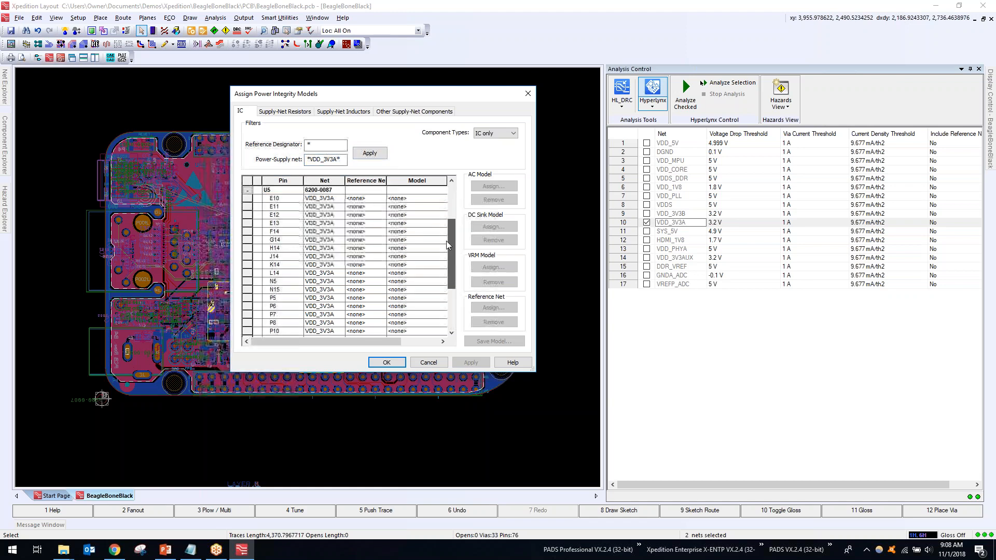
scroll(439, 260, down, 2)
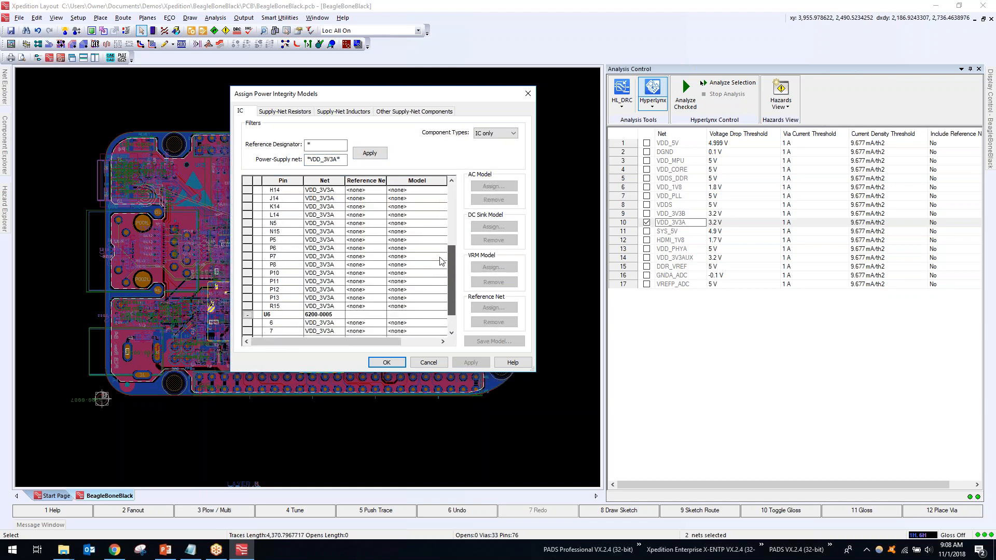
scroll(440, 260, down, 1)
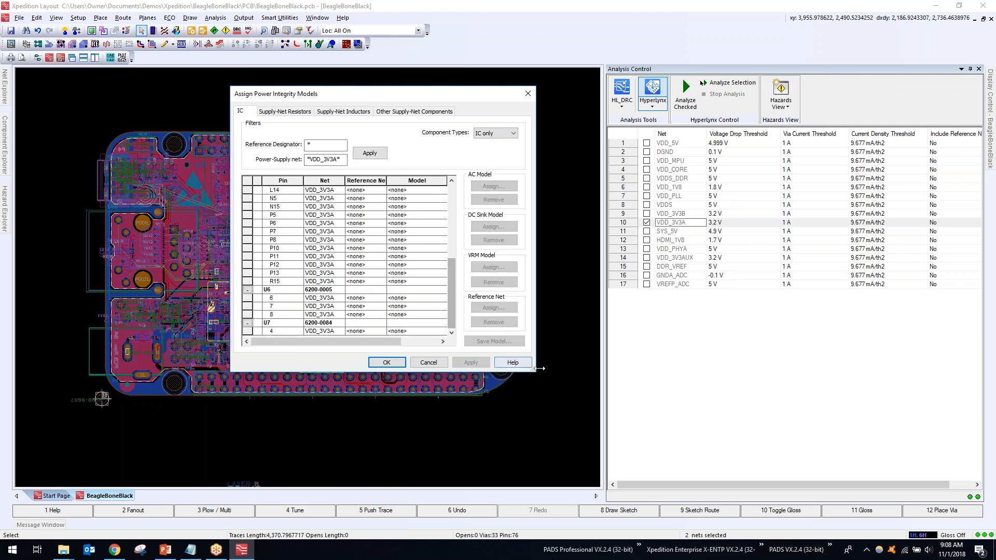
drag(536, 371, 602, 490)
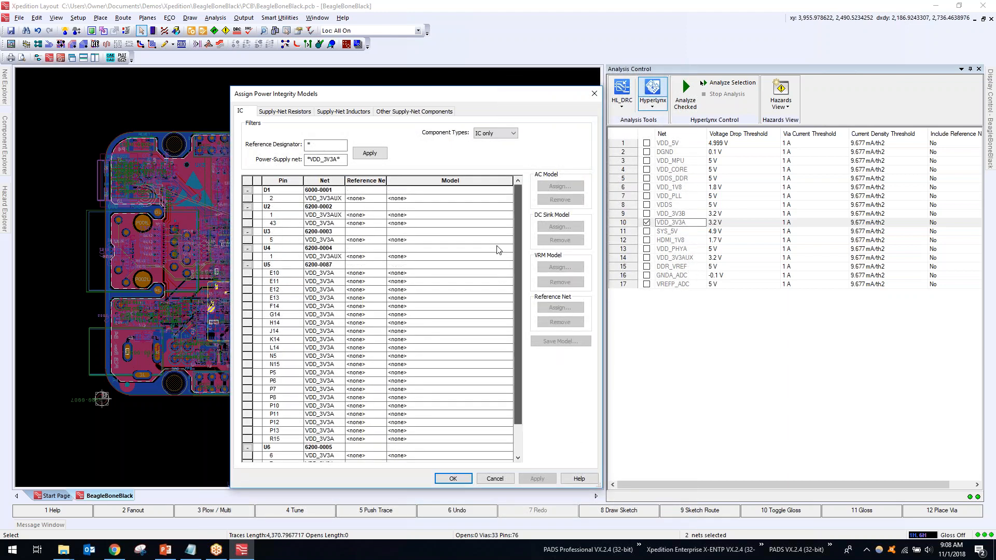
Assign a Simple VRM model with 3.3 V, 1 mOhm and 30 uH to pin 4 of U7
scroll(506, 317, down, 1)
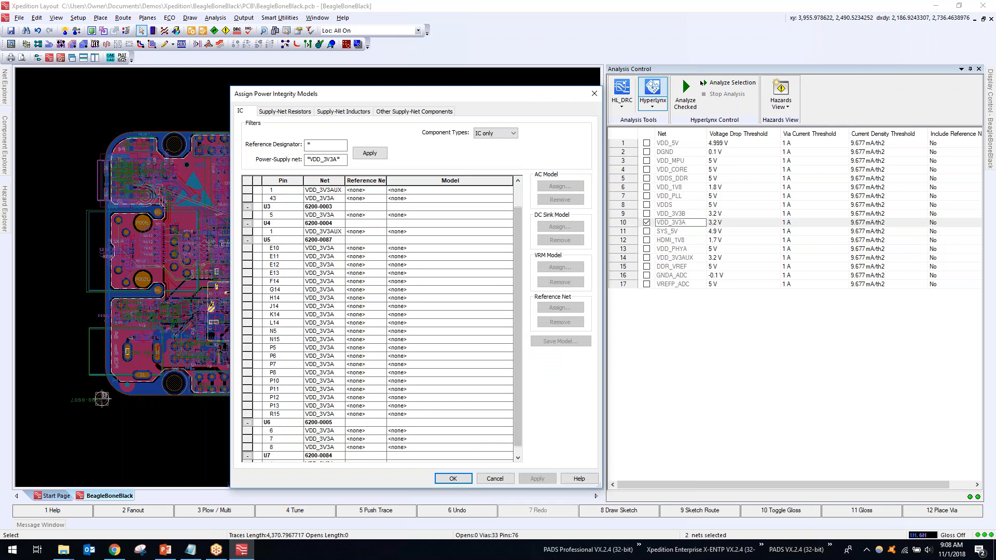
click(683, 77)
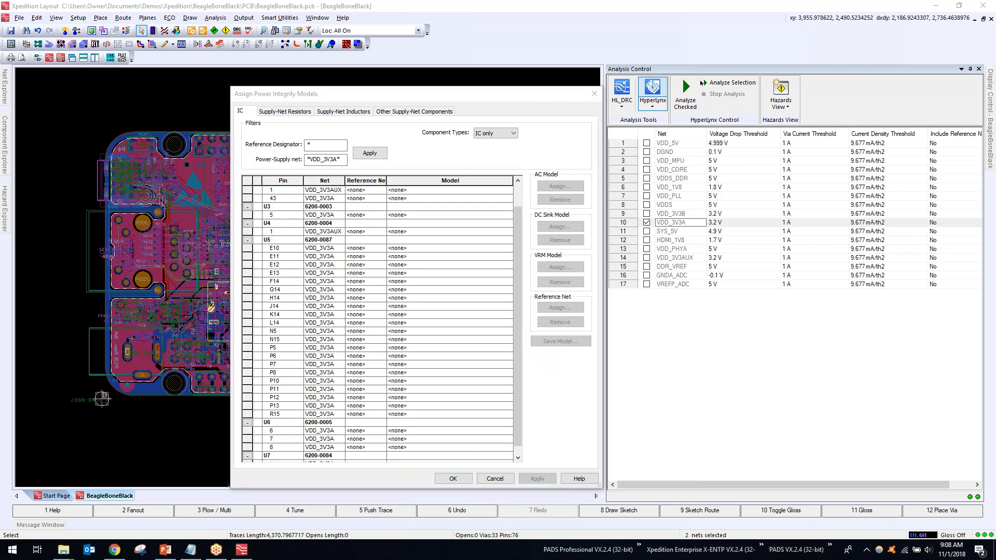
click(518, 457)
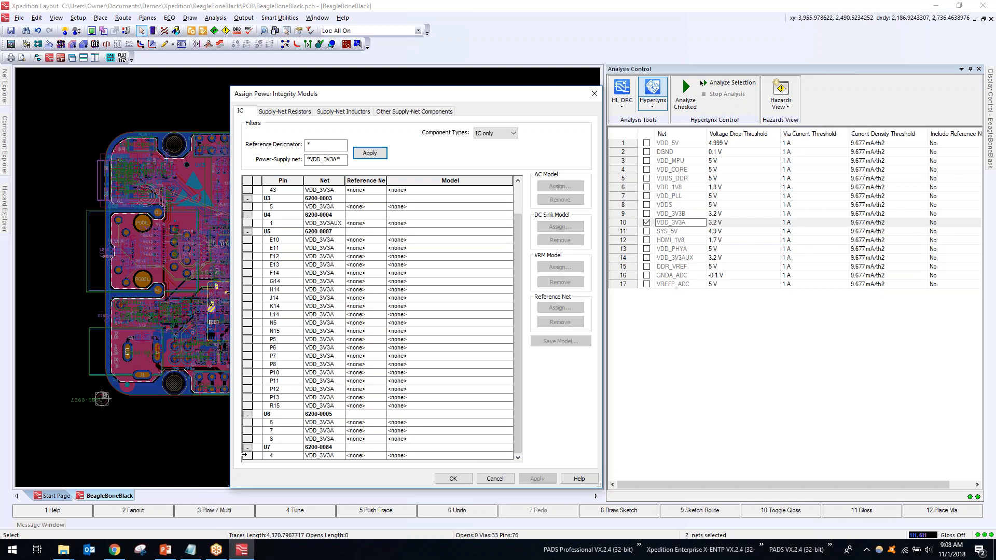
click(244, 455)
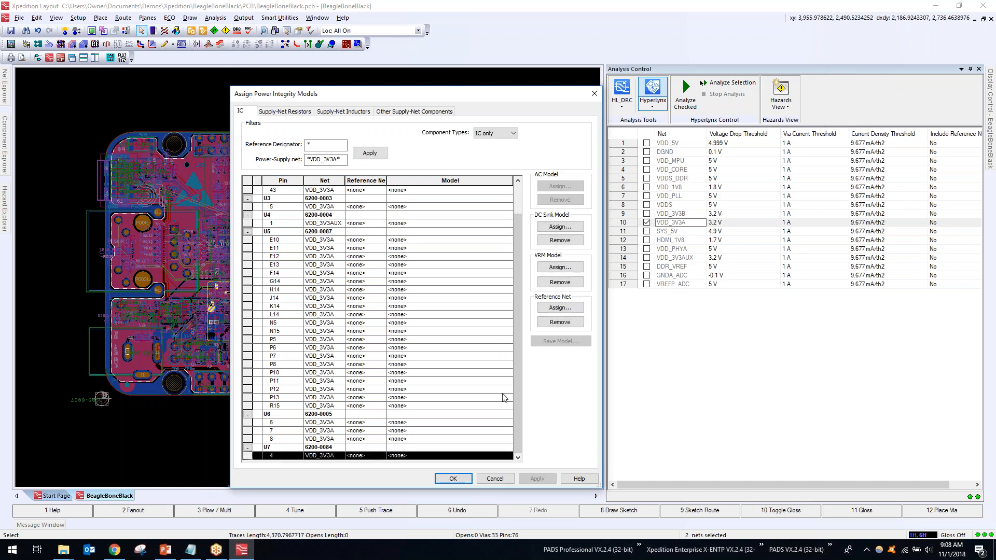
click(558, 267)
drag(420, 224, 669, 247)
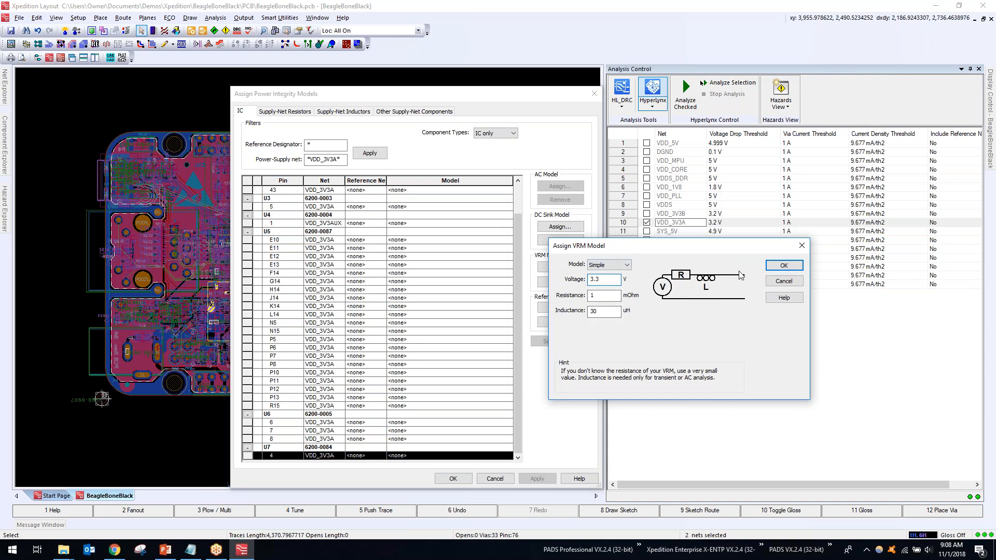
click(784, 271)
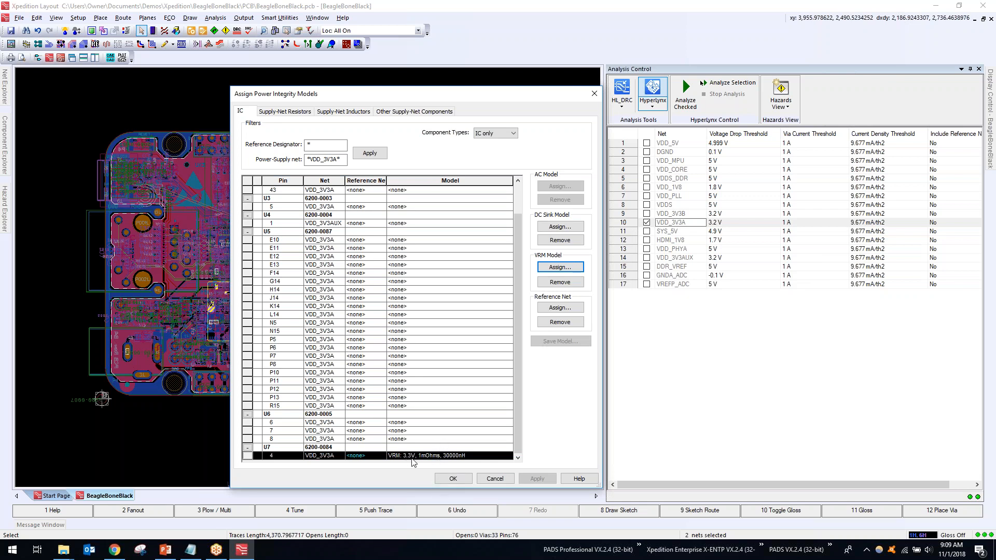
Start a DC sink model for U6 pins 6, 7 and 8 and apply the current to Whole Group
click(405, 439)
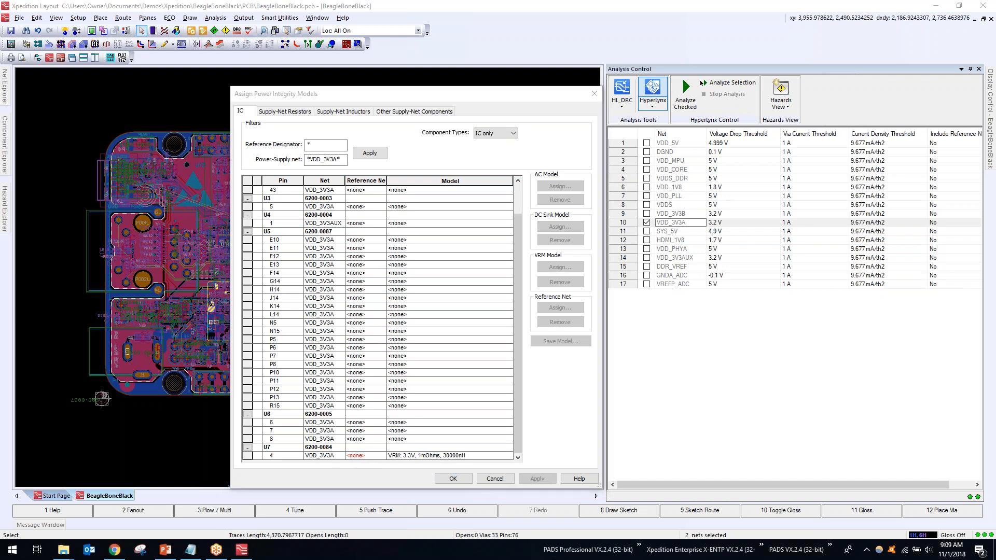
drag(247, 439, 247, 421)
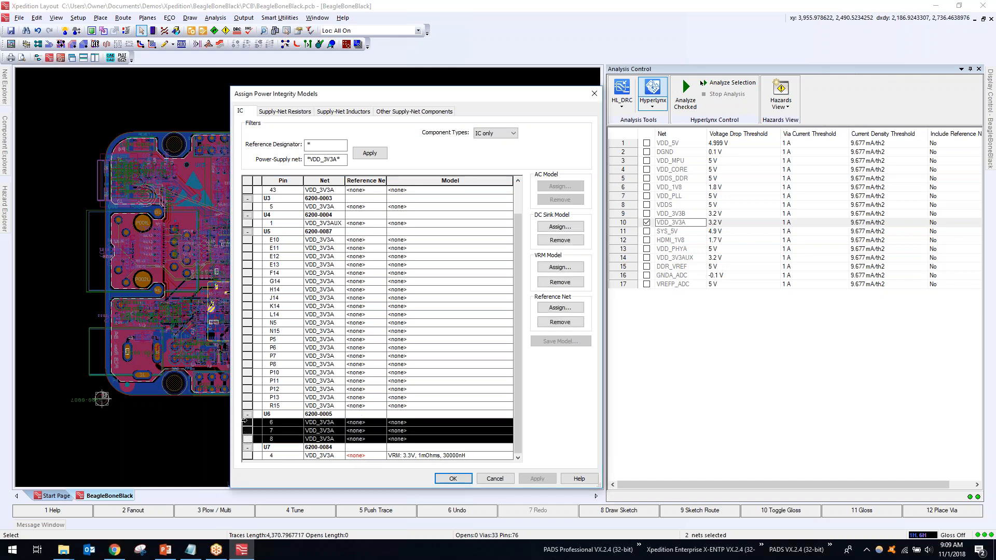
click(560, 227)
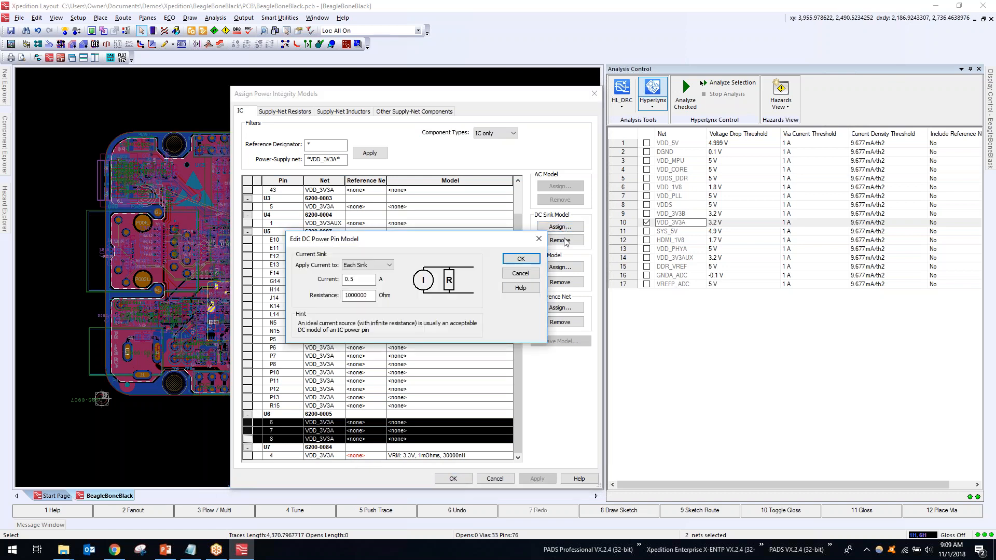
drag(425, 243, 728, 325)
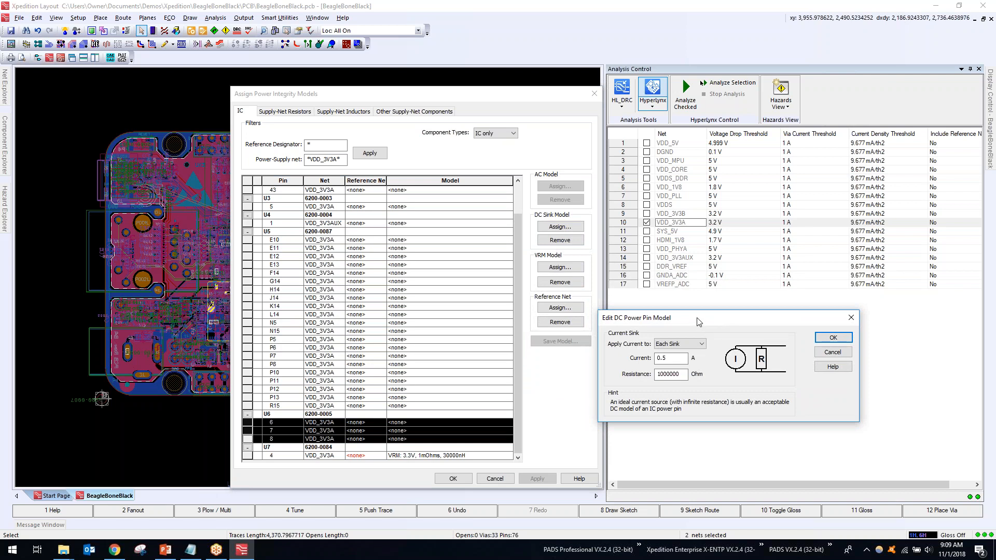
drag(697, 322, 734, 278)
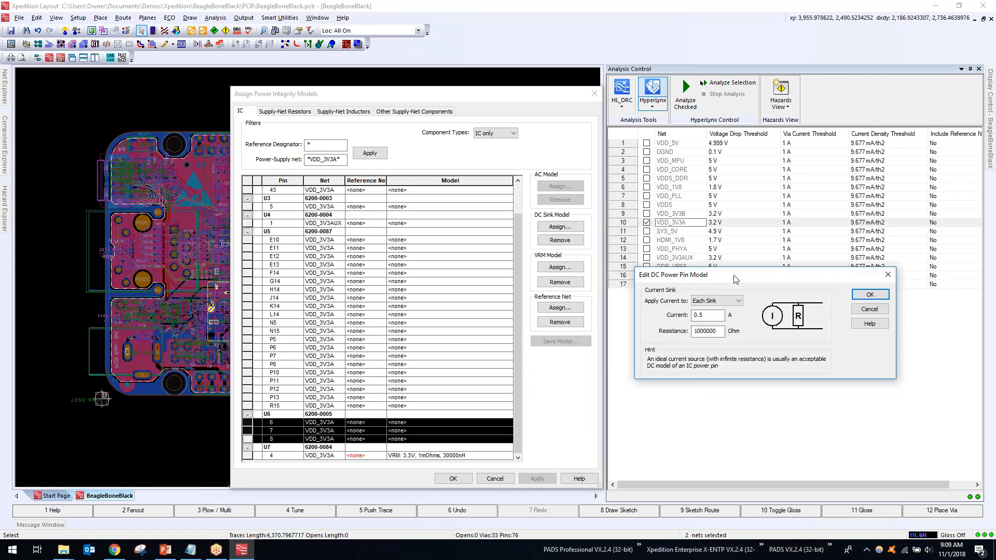
click(728, 302)
click(727, 301)
click(737, 300)
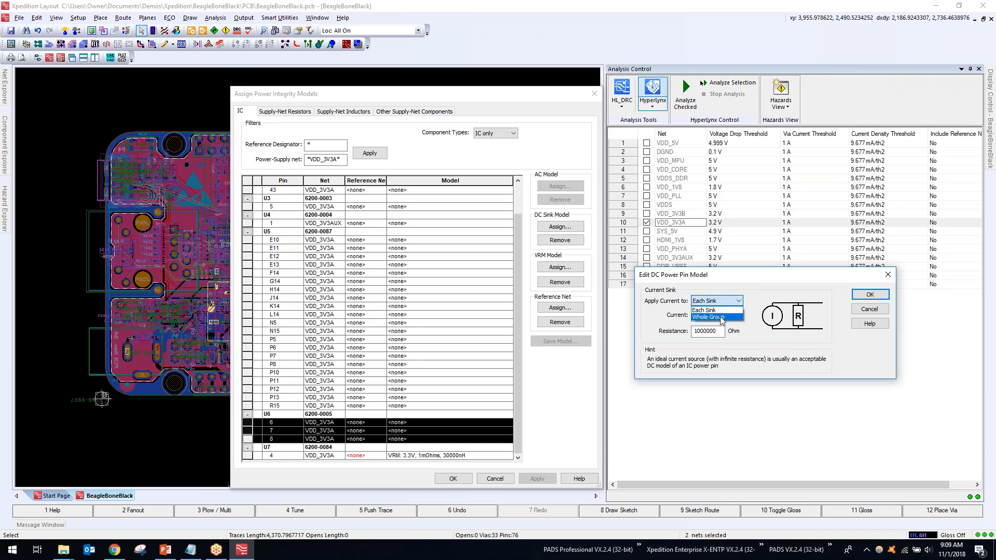
click(719, 318)
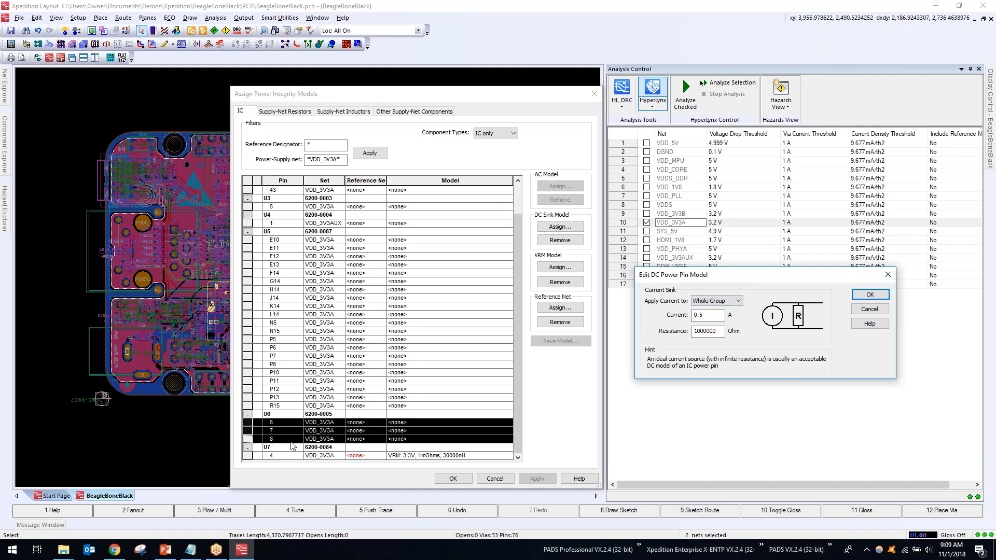
Set the U6 pin group's sink current to 1.6 A and assign the model
click(705, 316)
double_click(705, 316)
text(1.5)
key(BackSpace)
text(6)
click(869, 295)
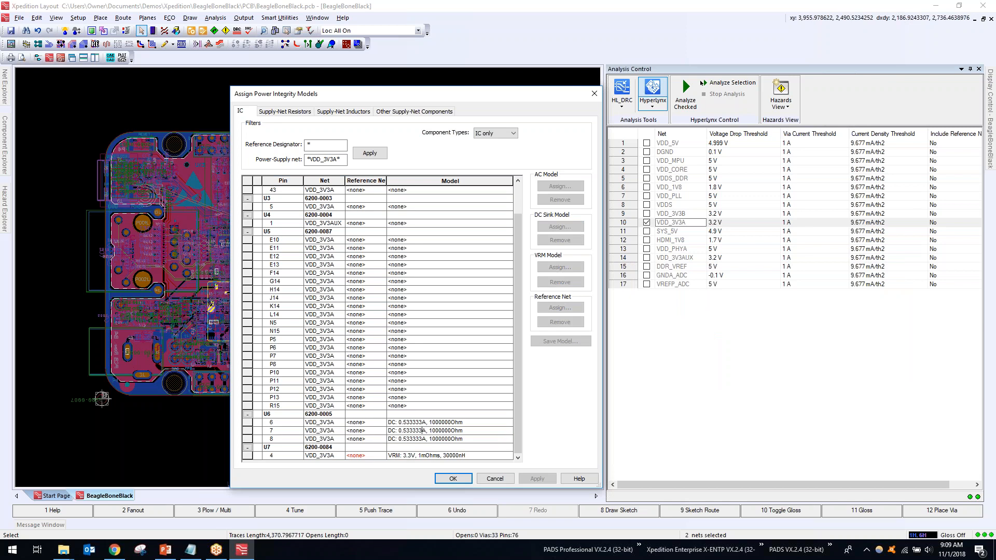
Assign a DC sink model of 0.5 A per sink to all listed U5 pins, U4 pin 1 and U3 pin 5
drag(247, 405, 248, 242)
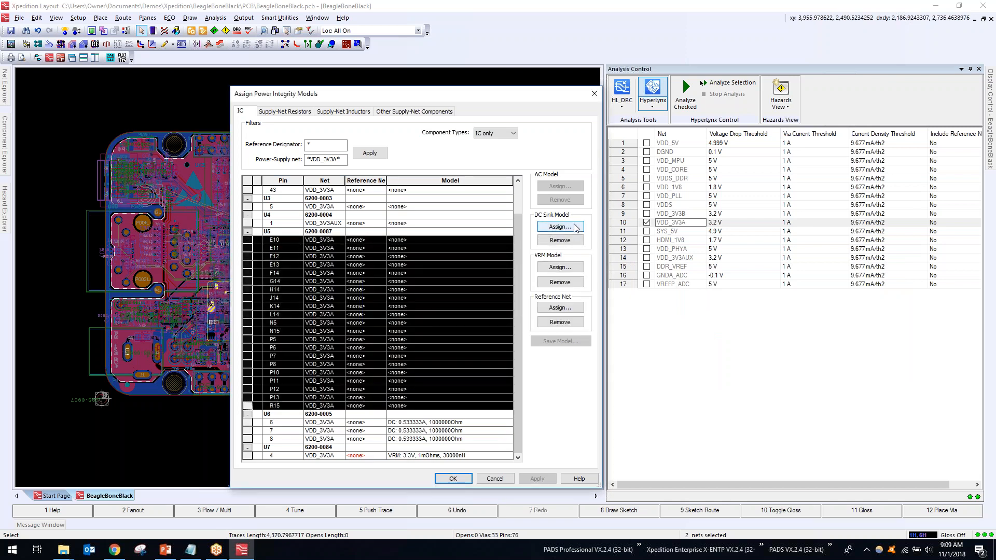
ctrl+click(245, 223)
ctrl+click(248, 206)
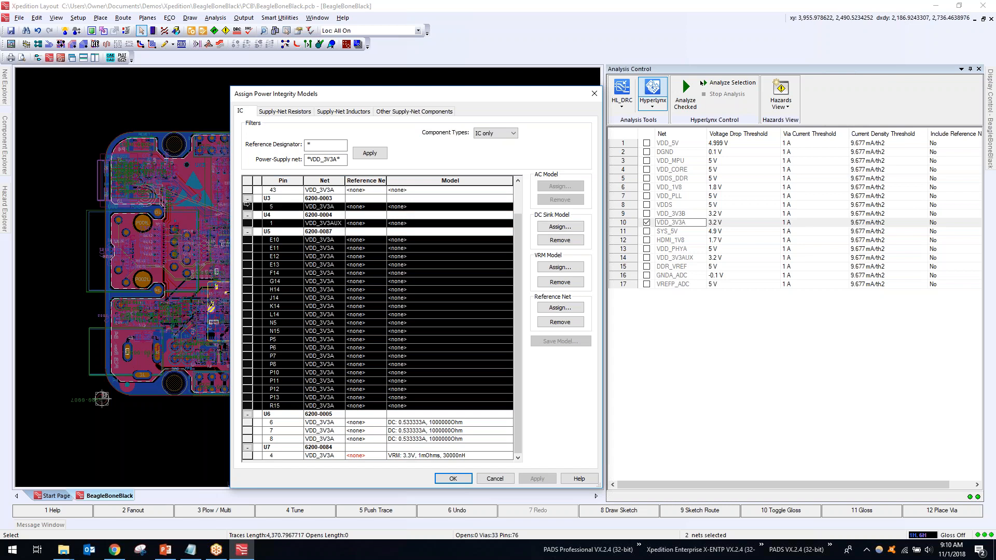
click(555, 228)
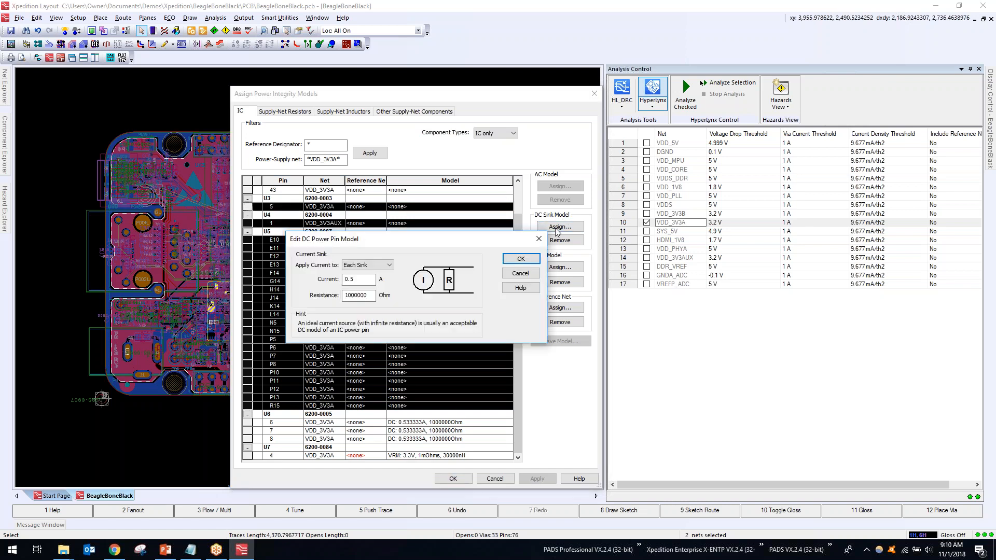
drag(332, 238, 642, 236)
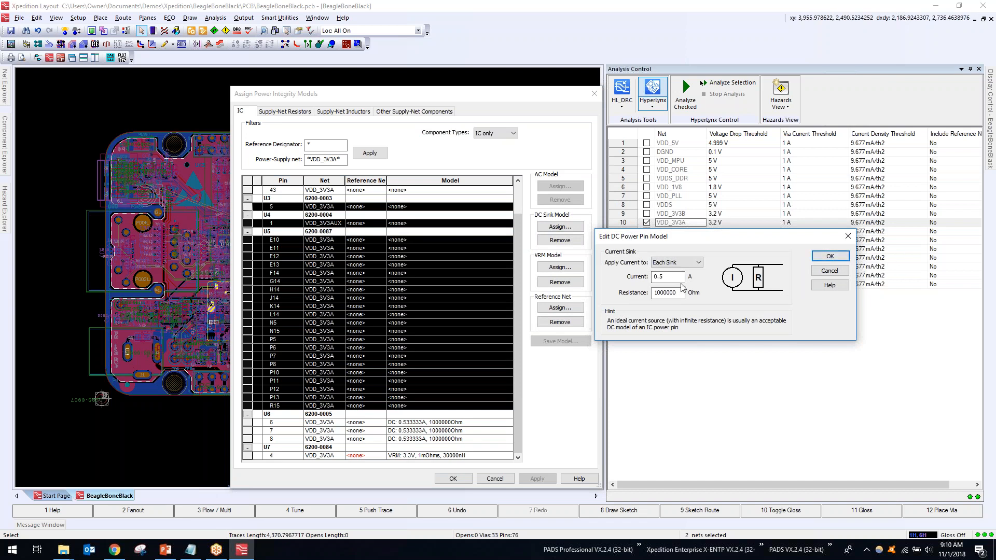
click(810, 258)
click(461, 247)
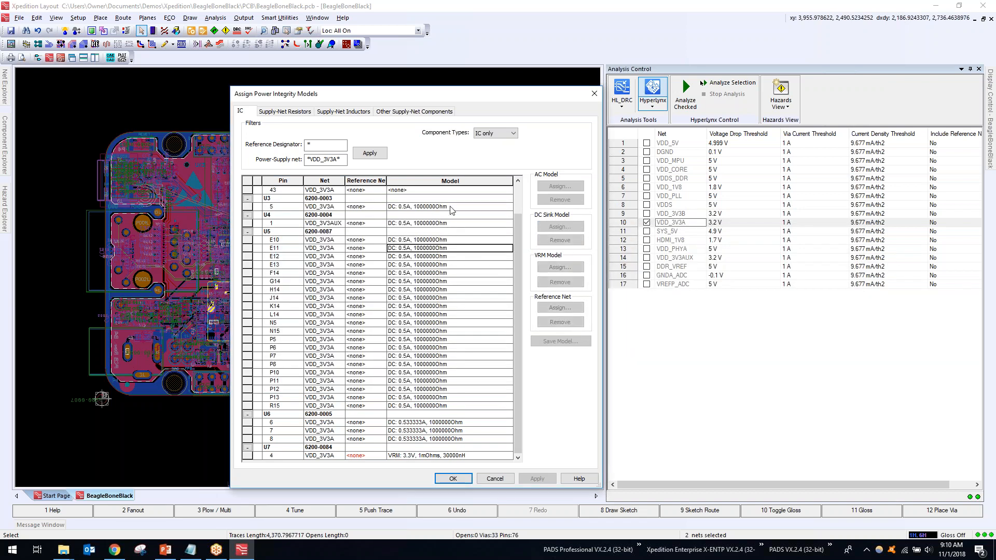
Assign a DC sink model of 0.75 A per sink to D1 pin 2 and U2 pins 1 and 43
scroll(436, 400, up, 2)
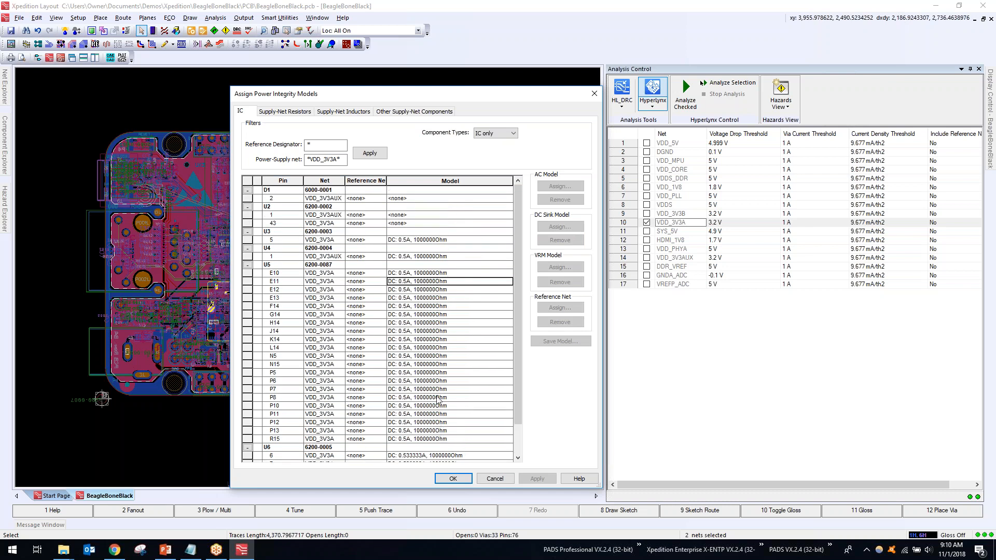
click(248, 223)
drag(248, 223, 244, 199)
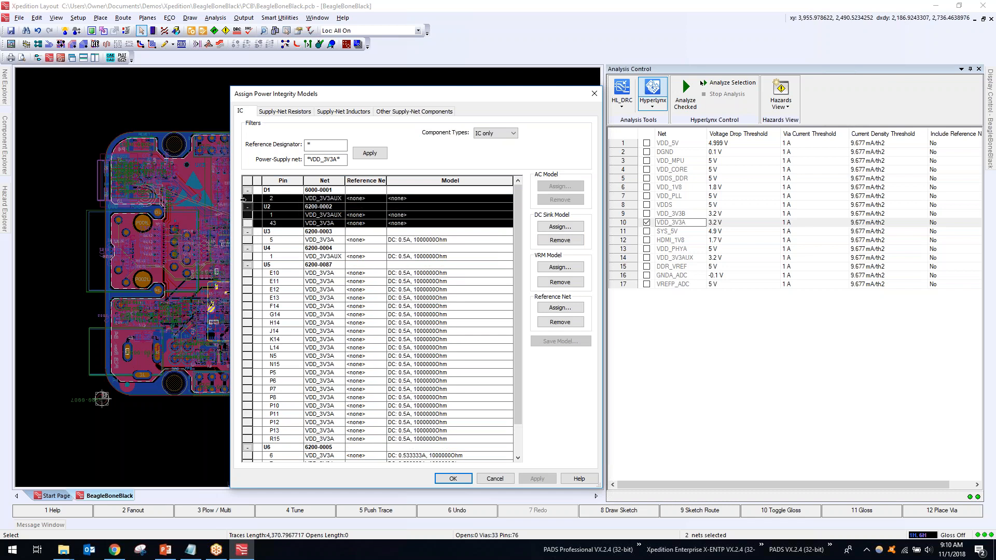
click(545, 228)
click(372, 280)
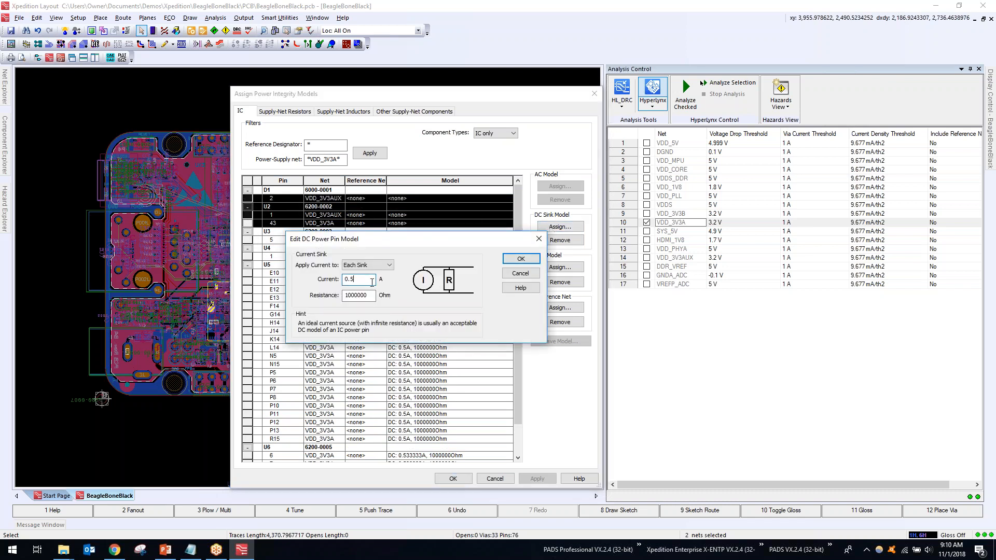
text(5)
key(Return)
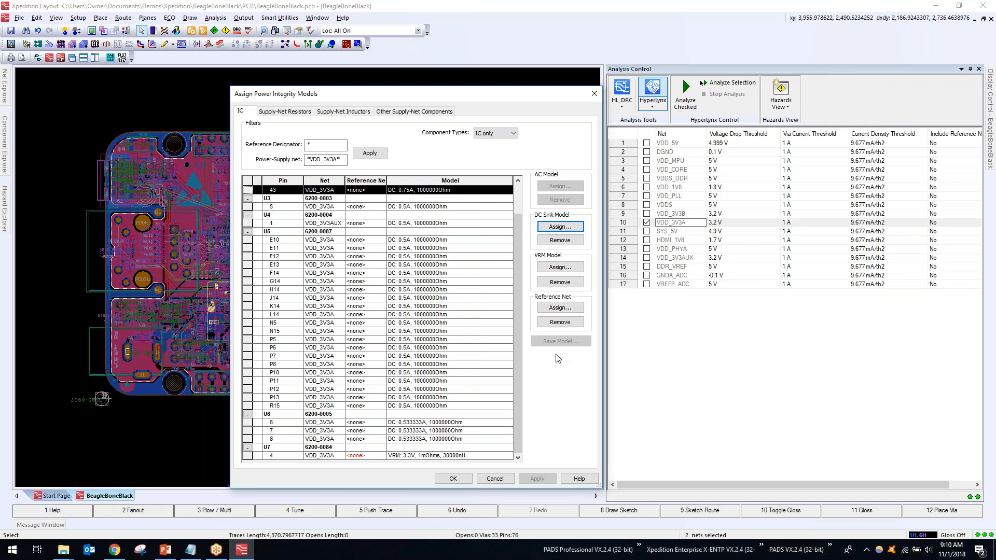
Accept the power integrity model assignments and run the HyperLynx analysis on the checked VDD_3V3A net
click(766, 387)
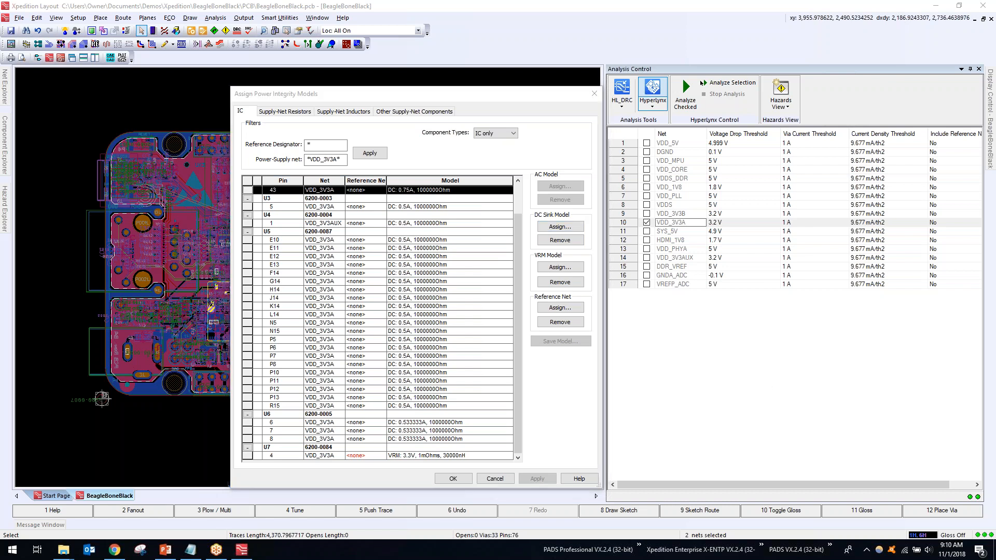
click(453, 479)
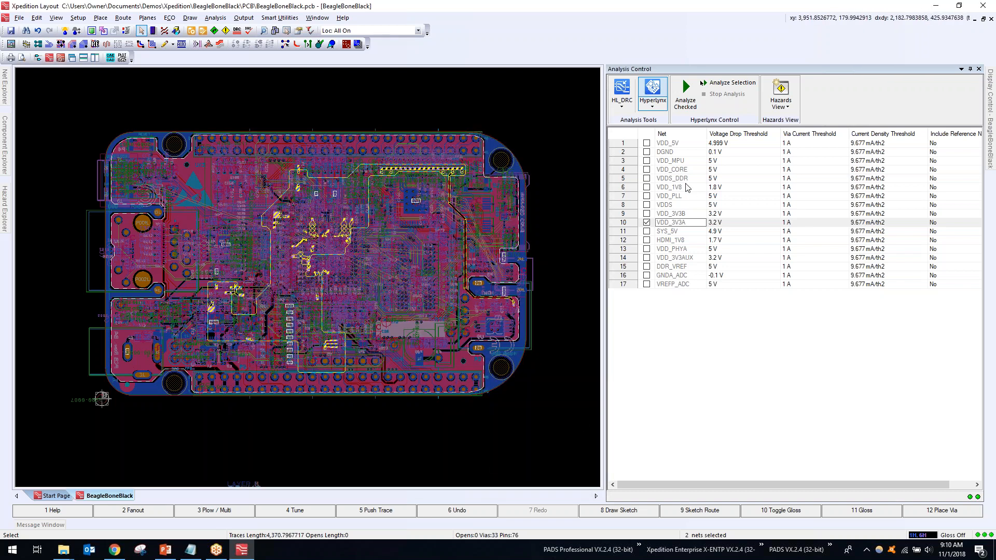
click(686, 104)
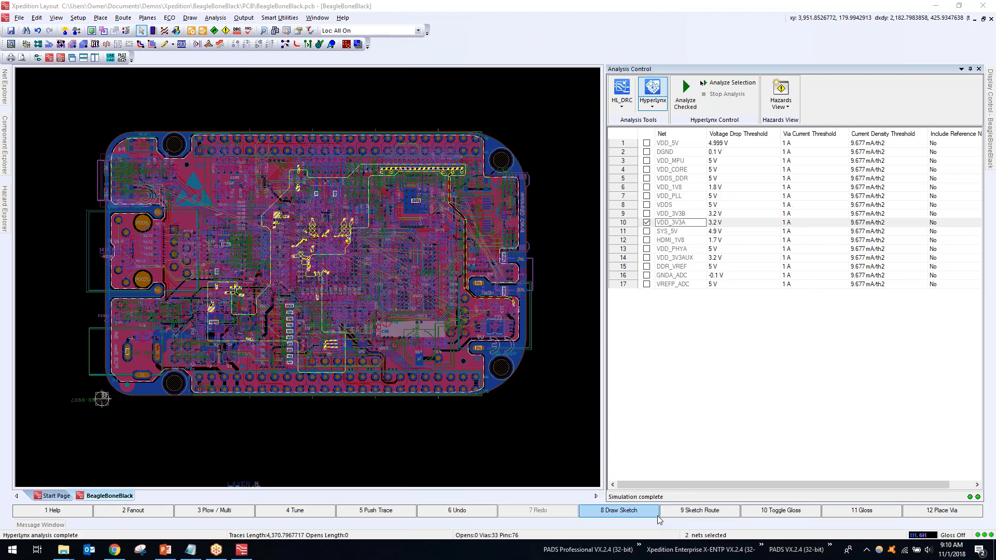
Open the HyperLynx PI PowerScope and load the simulation results file VDD_3V3A.tps
click(783, 107)
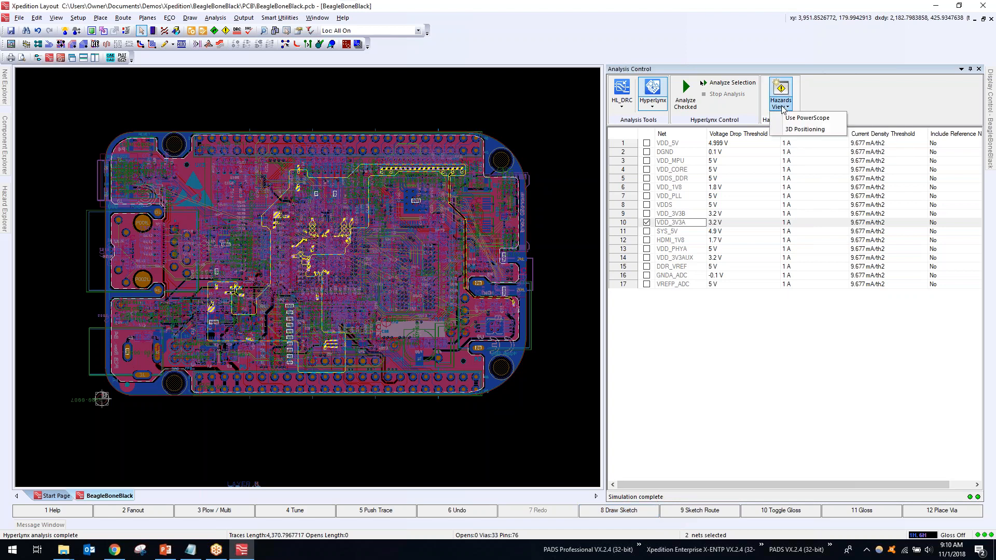
click(812, 117)
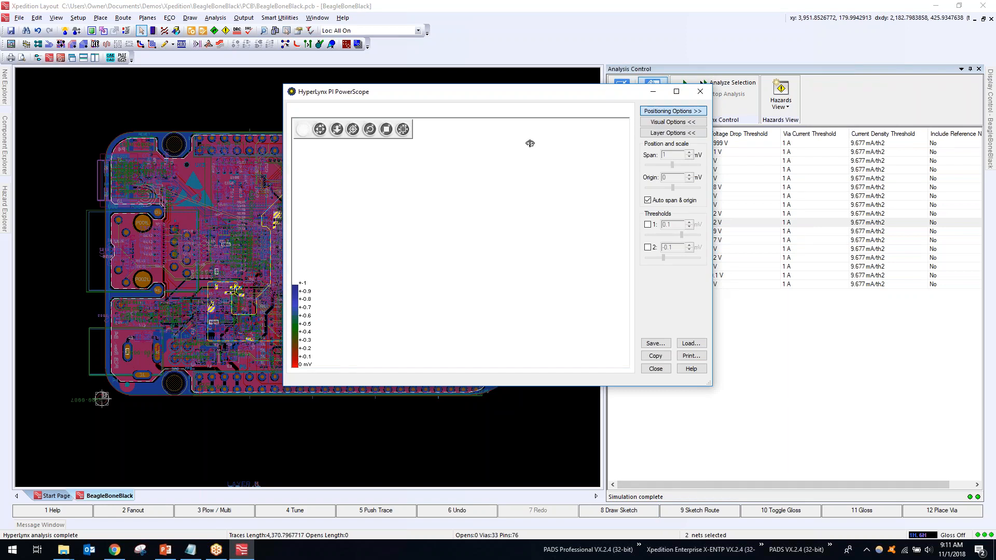
drag(533, 94, 400, 127)
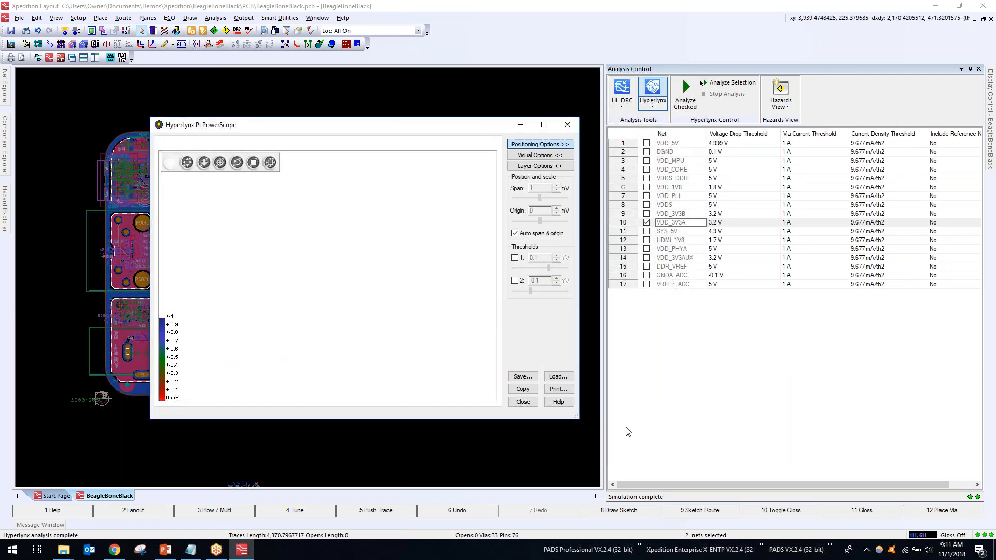
click(557, 376)
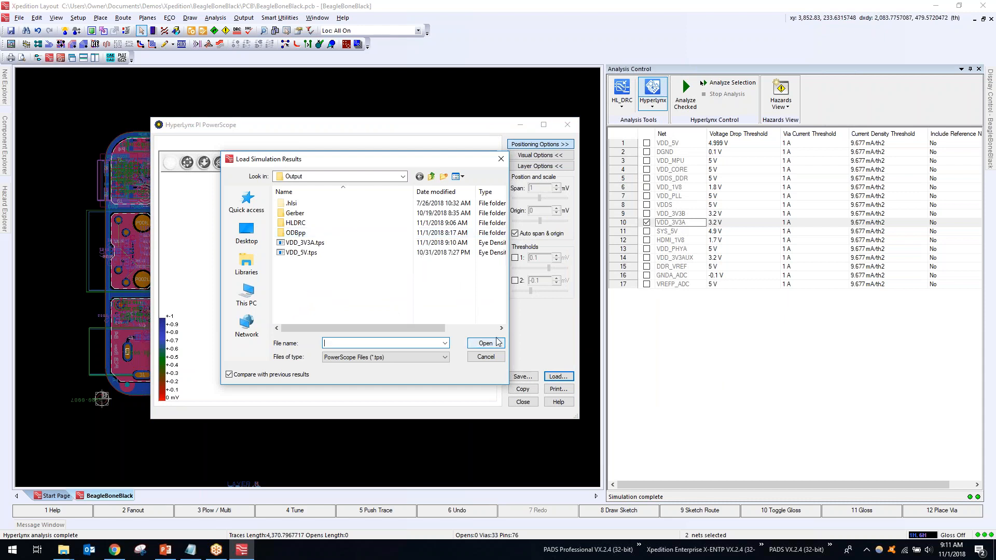
double_click(311, 242)
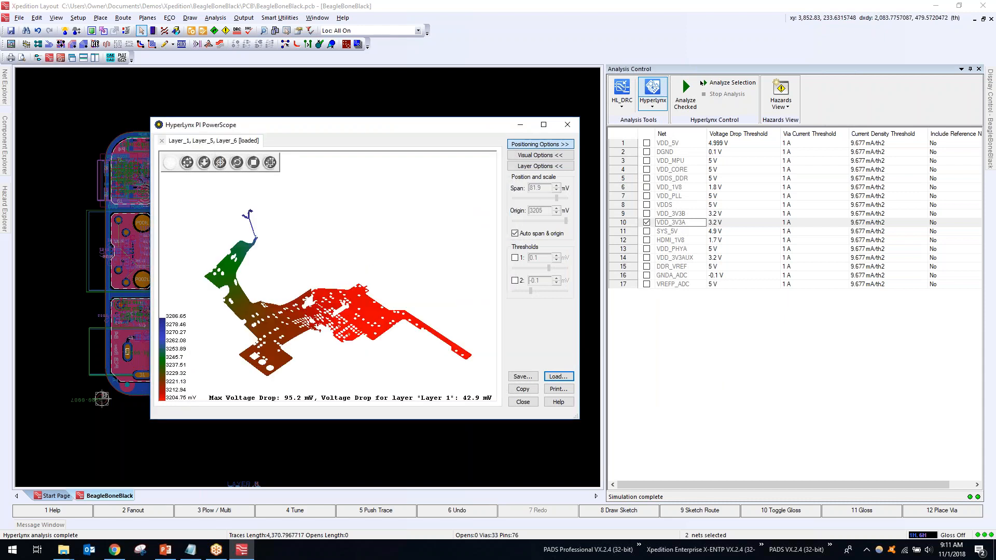
Maximize the PowerScope plot and probe the voltage at the blue end of the net on Layer_6
double_click(389, 125)
drag(397, 277, 512, 379)
drag(298, 358, 426, 360)
drag(553, 360, 519, 290)
drag(752, 342, 584, 178)
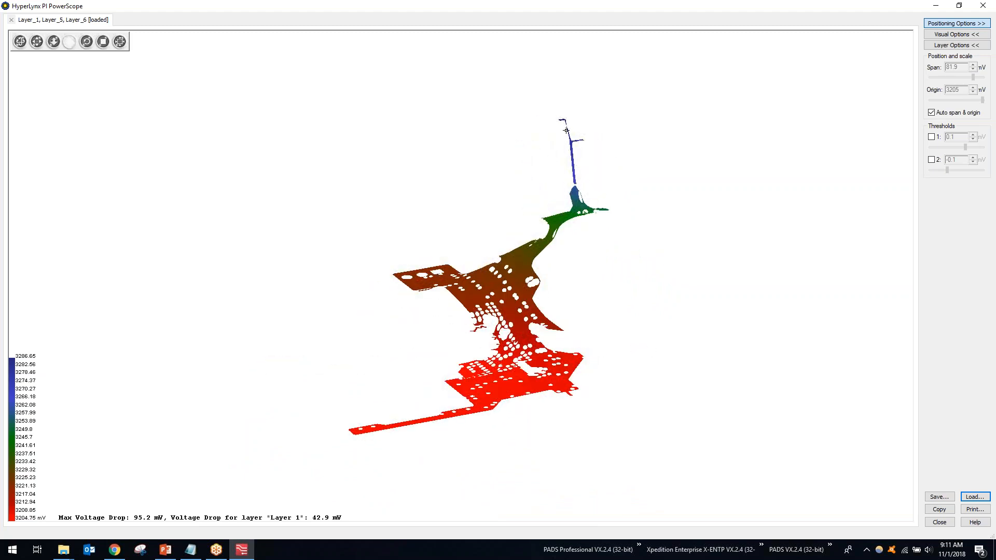
mouse_move(562, 120)
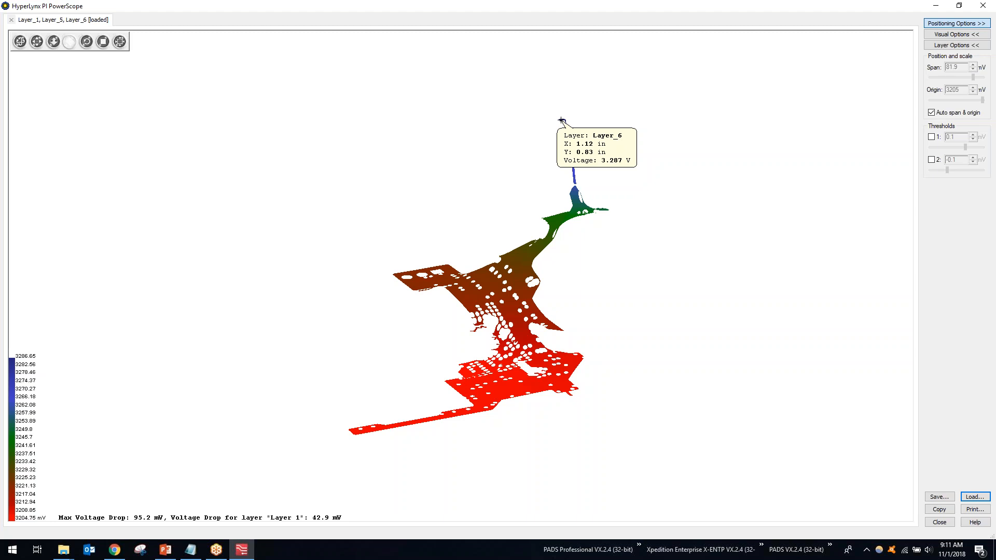
Compare the voltage at the plot's blue end with the voltage at the far red end on Layer_5
middle_drag(531, 212, 497, 247)
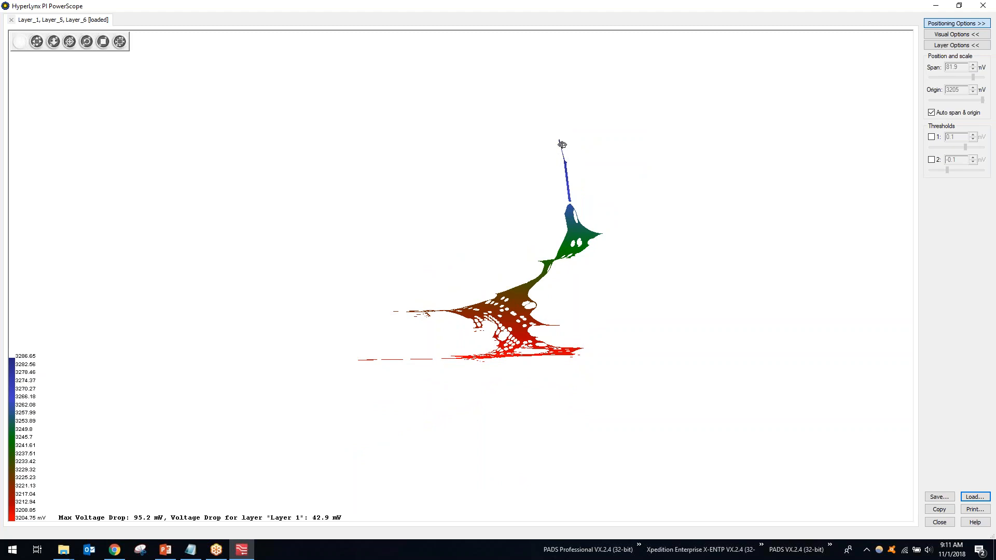
middle_drag(570, 140, 565, 119)
mouse_move(565, 121)
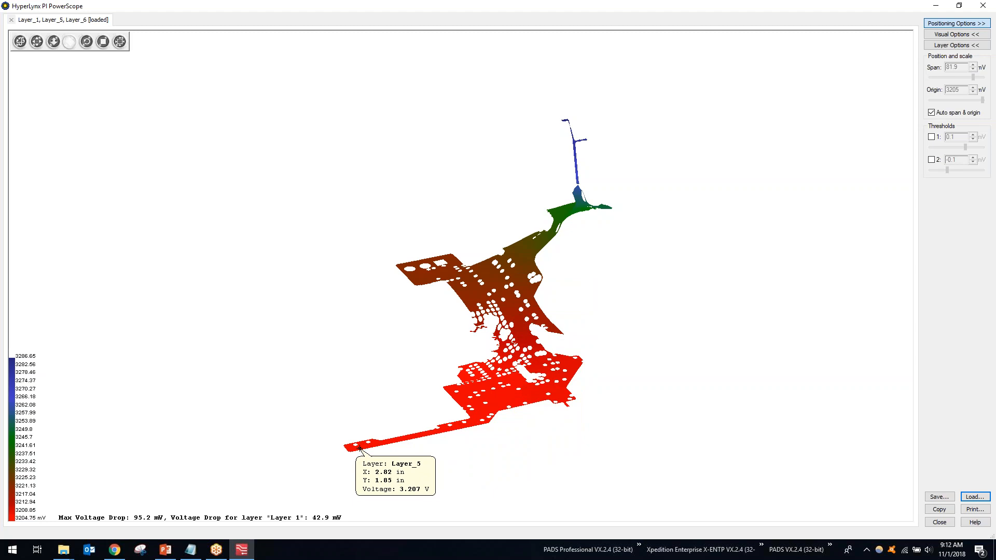
Enable threshold 1 at 3250 mV and view the VDD_3V3A voltage plot against the threshold plane
drag(359, 447, 462, 331)
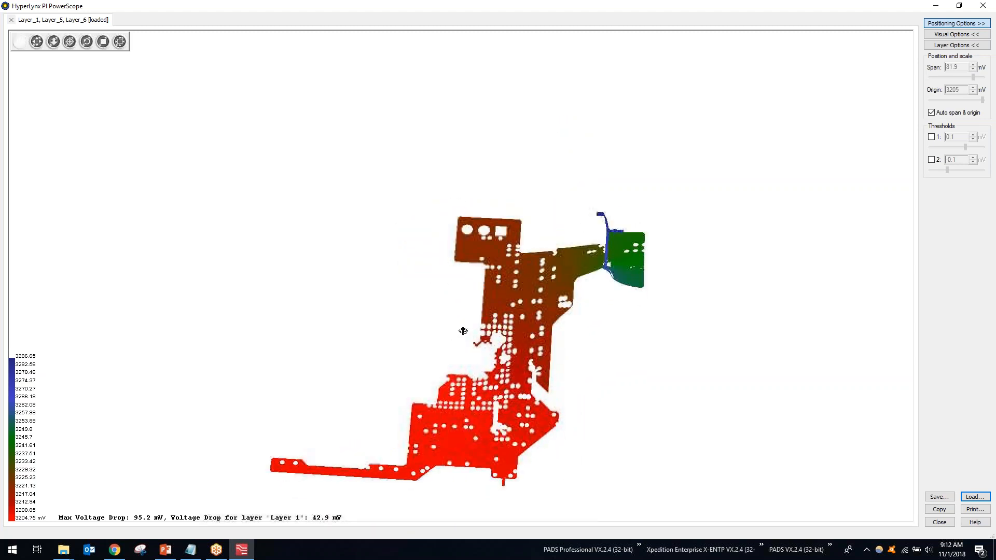
click(958, 34)
click(956, 24)
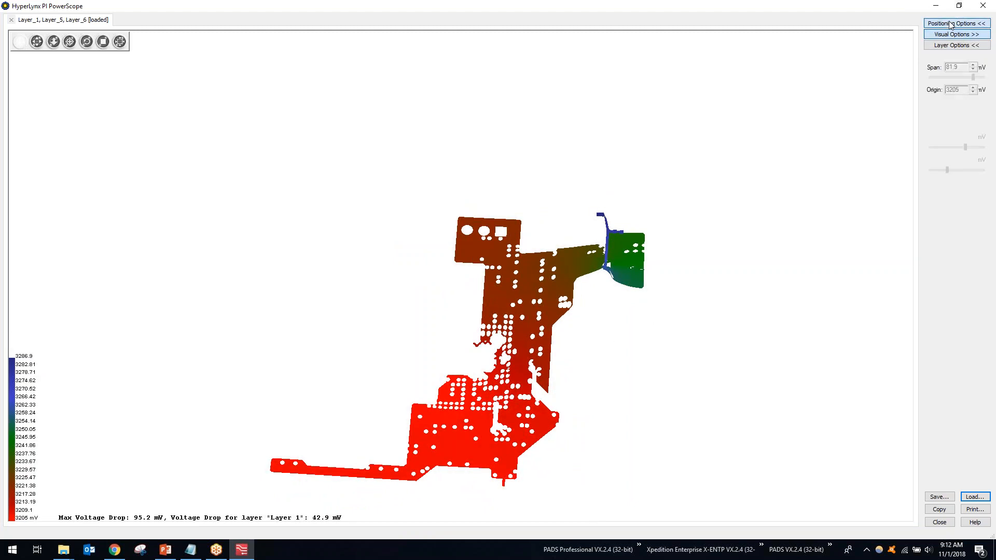
click(937, 138)
double_click(944, 138)
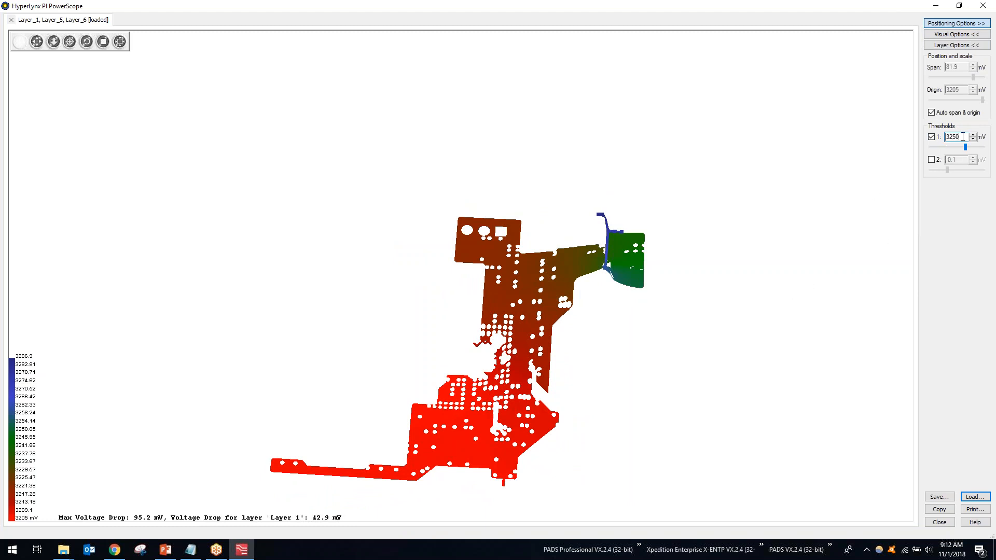
key(Return)
drag(645, 460, 646, 390)
Lower threshold 1 to 3225 mV and inspect where its plane crosses the voltage plot
drag(962, 136, 953, 137)
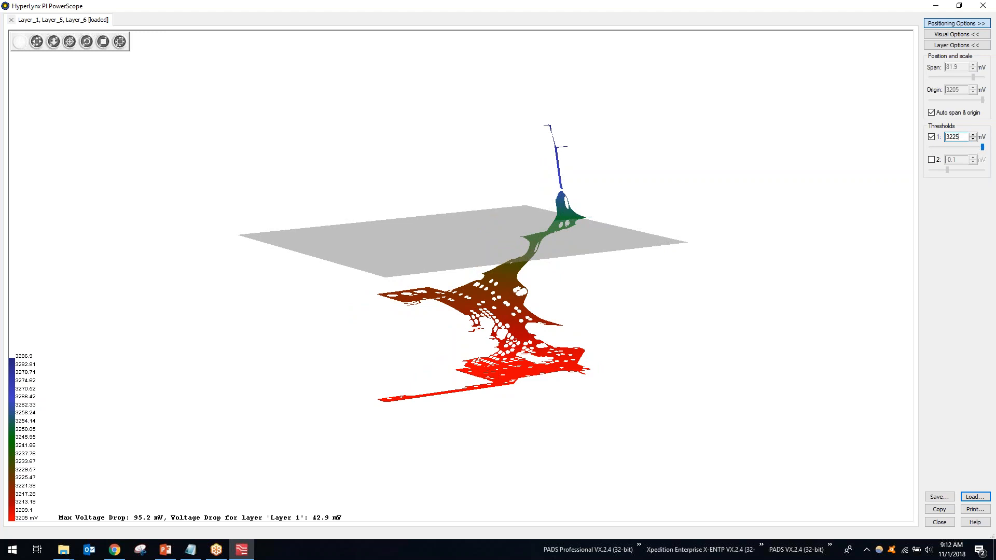
text(25)
key(Tab)
drag(751, 199, 461, 338)
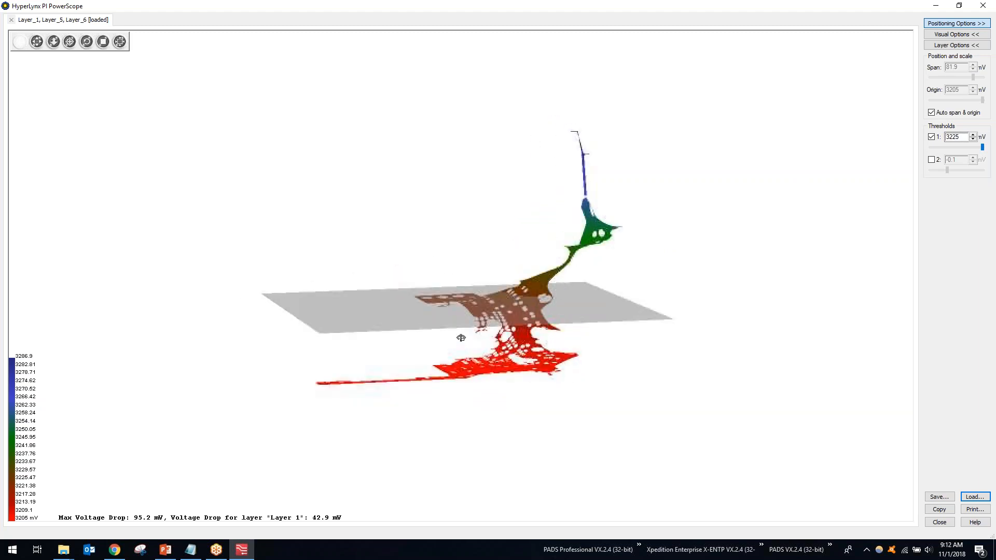
Set threshold 1 to 3200 mV and check the whole net against the plane
drag(960, 136, 954, 137)
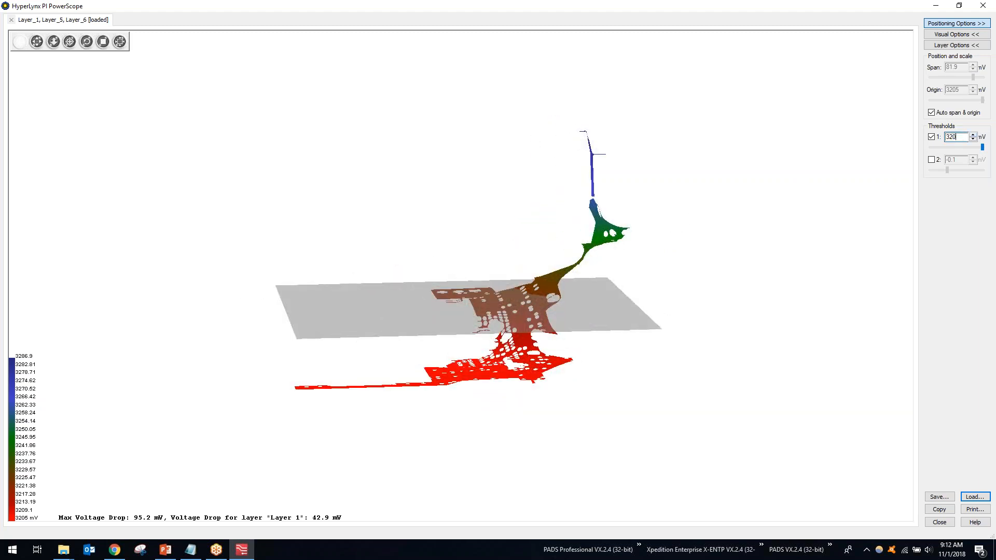
drag(673, 227, 640, 375)
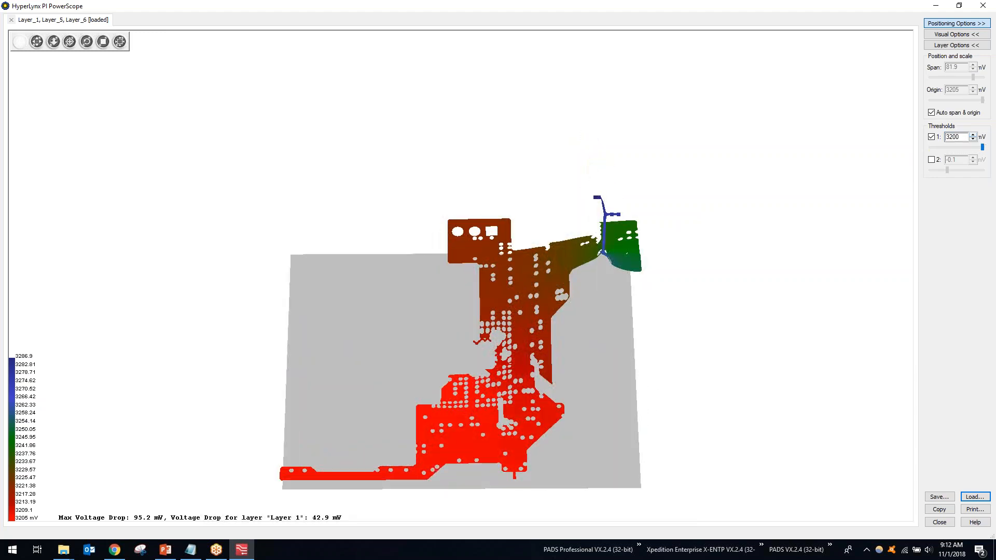
key(alt+Tab)
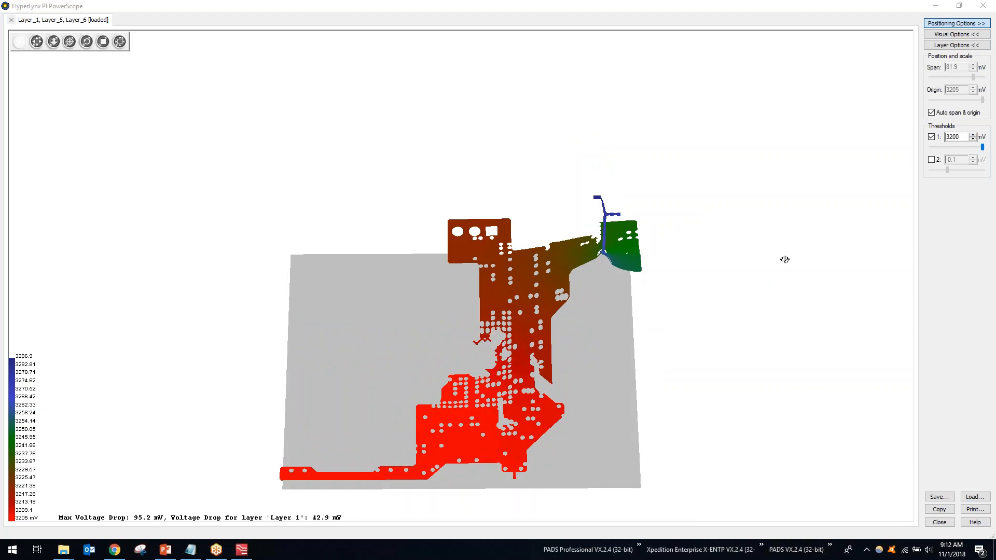
drag(784, 259, 775, 250)
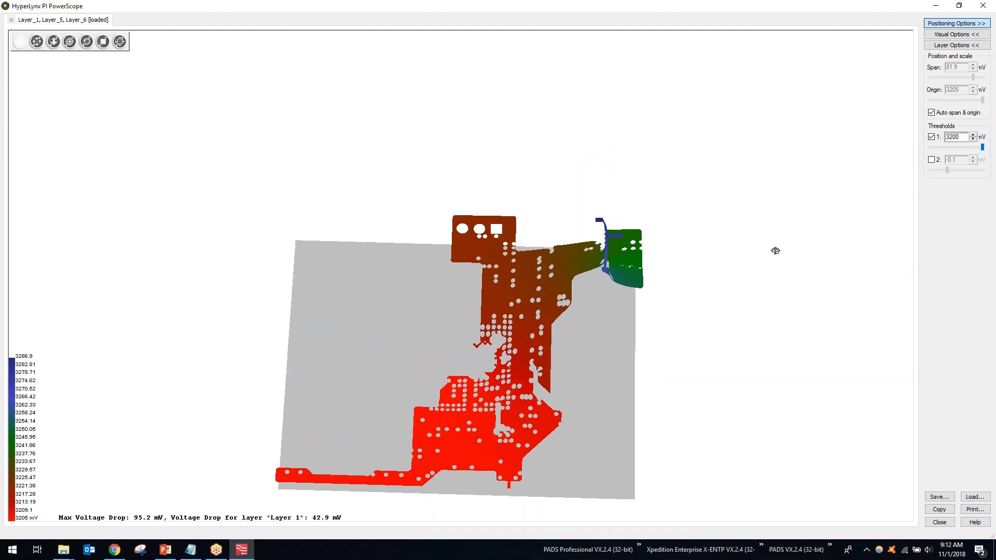
Hide Layer_6 and Layer_5 to examine the voltage plot on Layer_1 alone
click(940, 45)
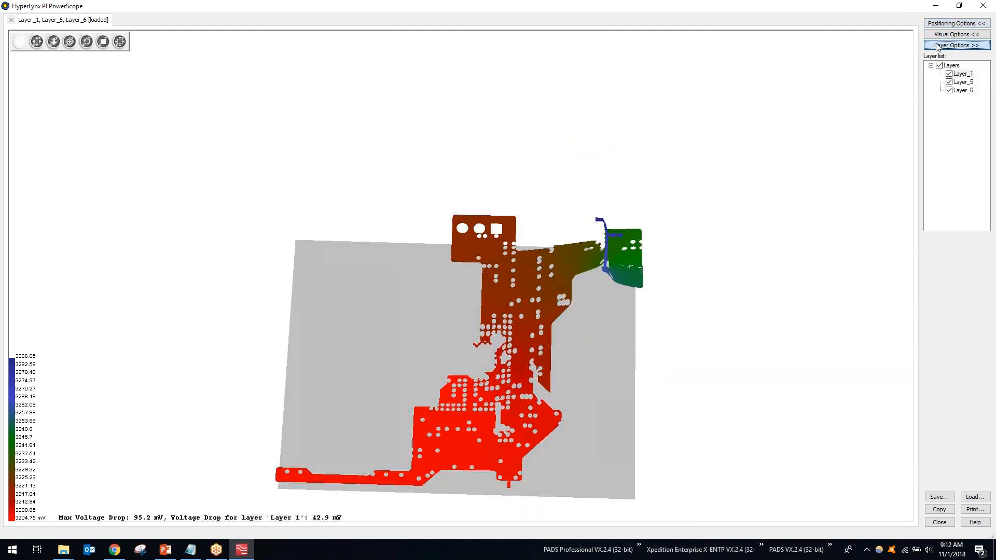
click(949, 90)
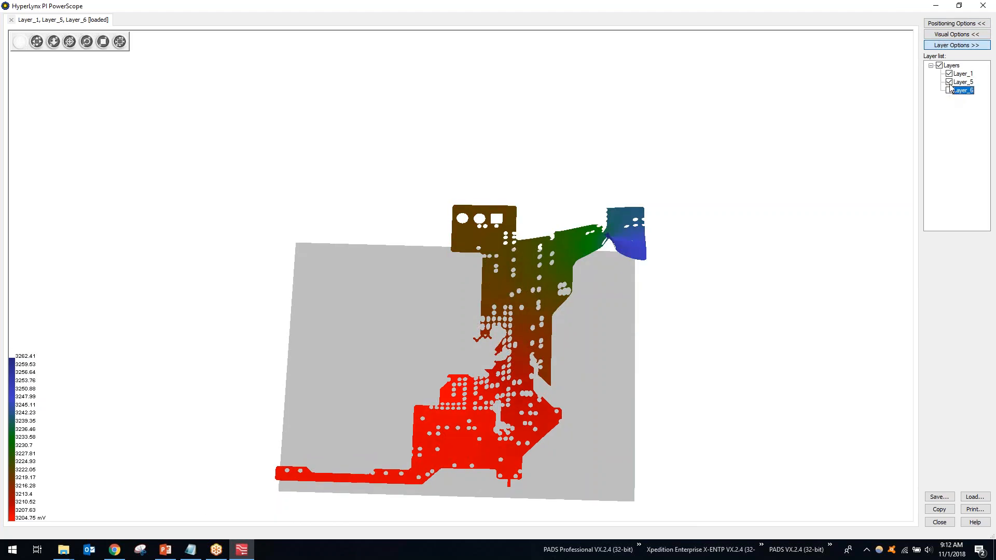
click(949, 83)
drag(657, 351, 657, 308)
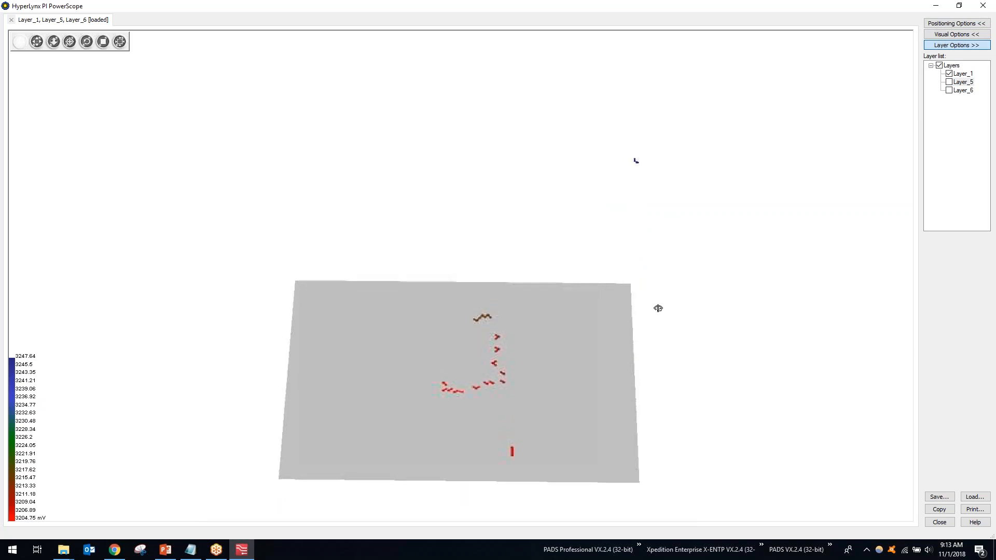
Show Layer_5 and hide Layer_1 to examine the voltage plot on Layer_5 alone
click(948, 83)
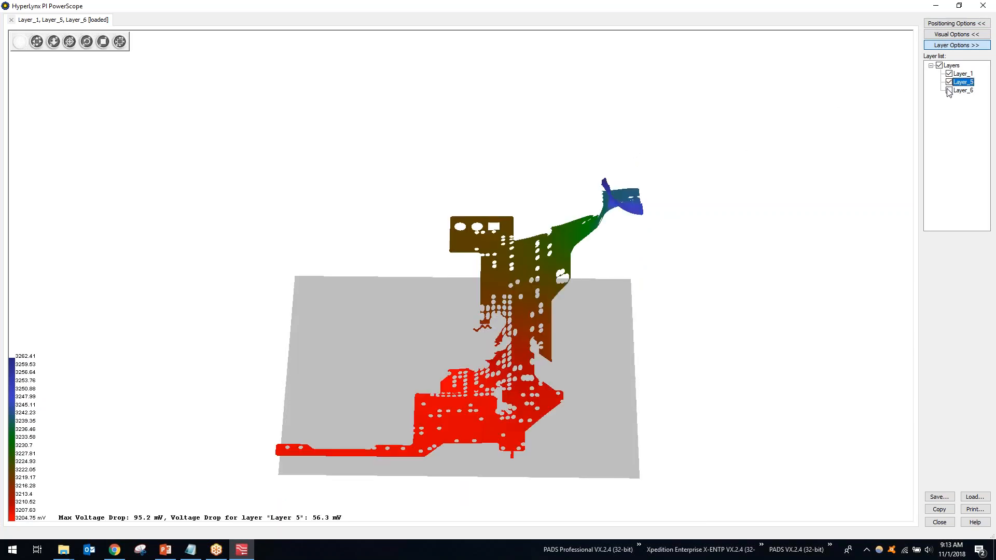
click(949, 74)
drag(732, 204, 906, 109)
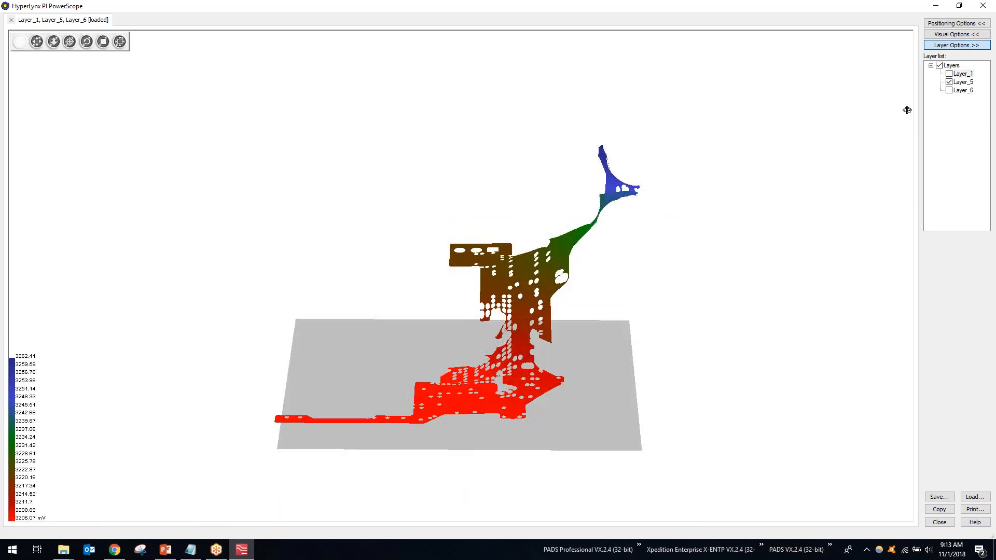
Hide Layer_5 and show Layer_6 to examine the voltage plot on Layer_6 alone
click(948, 82)
click(948, 91)
drag(768, 175, 761, 141)
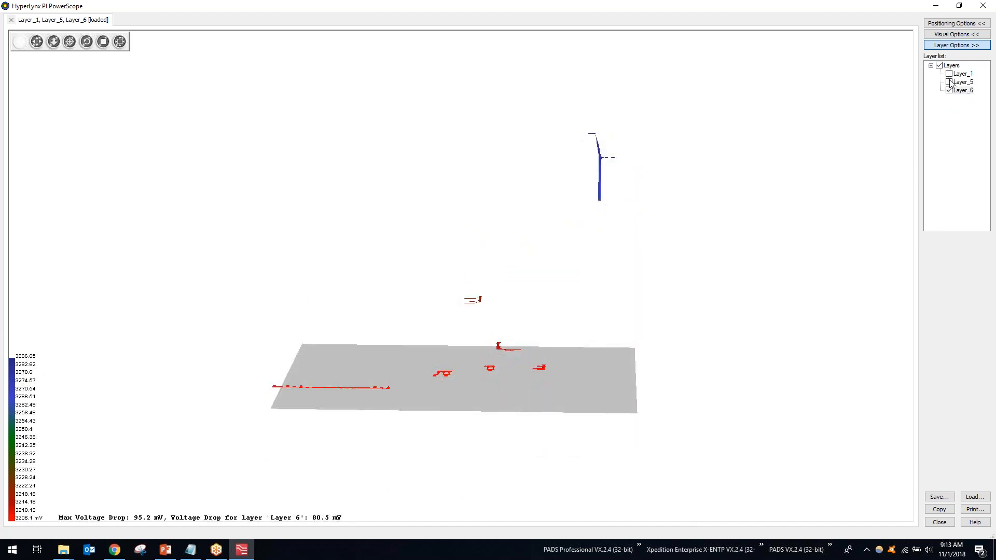
Turn Layer_5 and Layer_1 back on so all three layers are plotted, keeping the plot window maximized
click(948, 82)
click(949, 74)
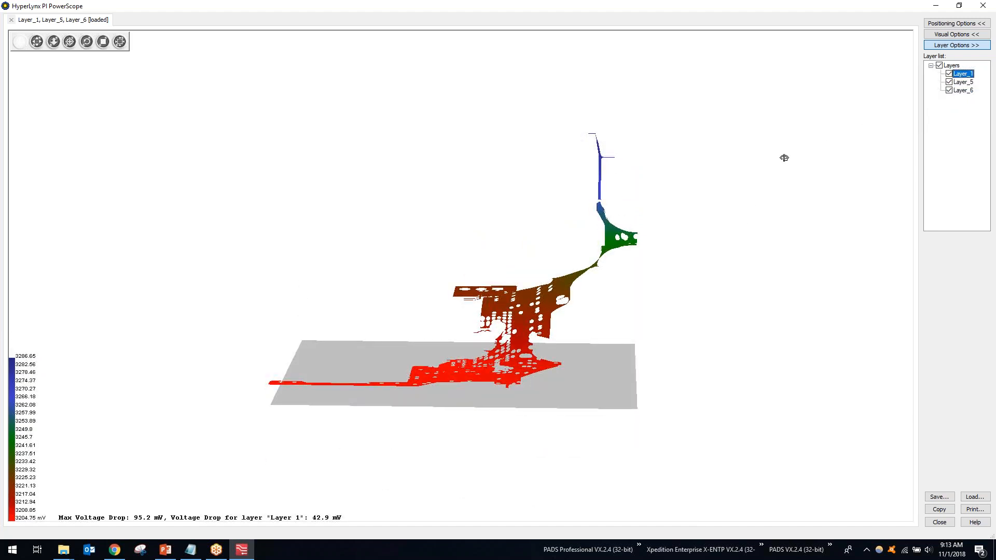
drag(599, 5, 782, 133)
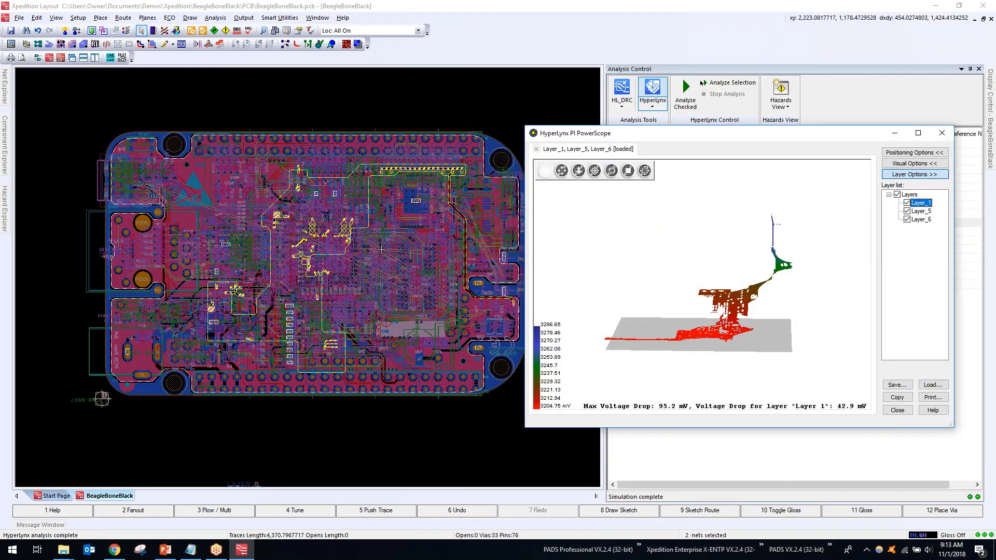
double_click(612, 136)
Switch the graph type to DC Via Current and probe the current of the tallest via on Layer_6
click(952, 35)
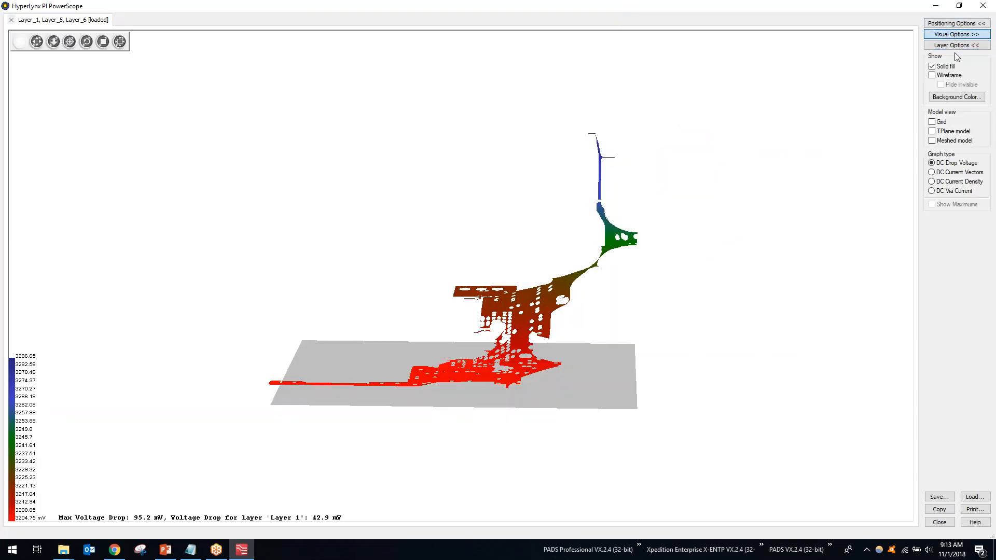
click(931, 191)
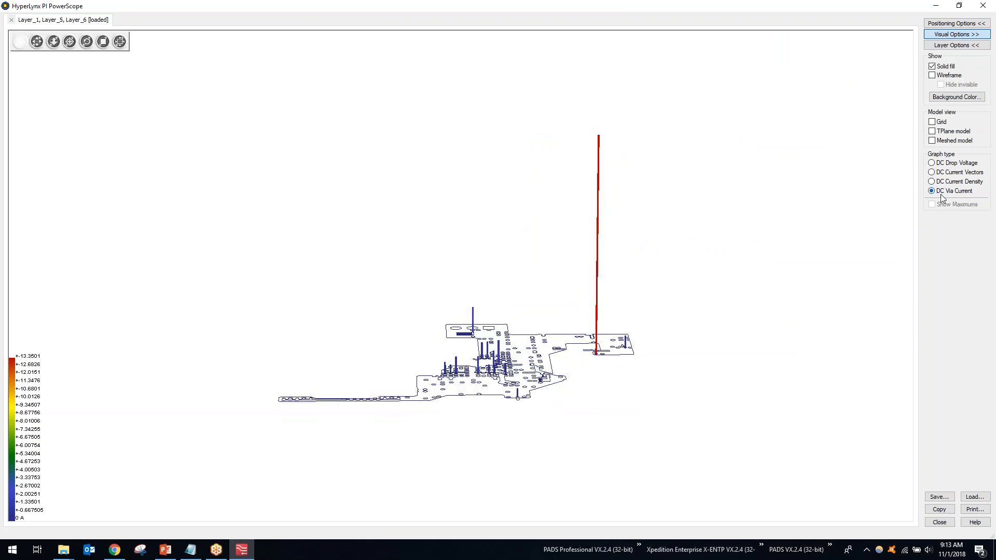
key(alt+Tab)
drag(660, 321, 632, 257)
mouse_move(605, 241)
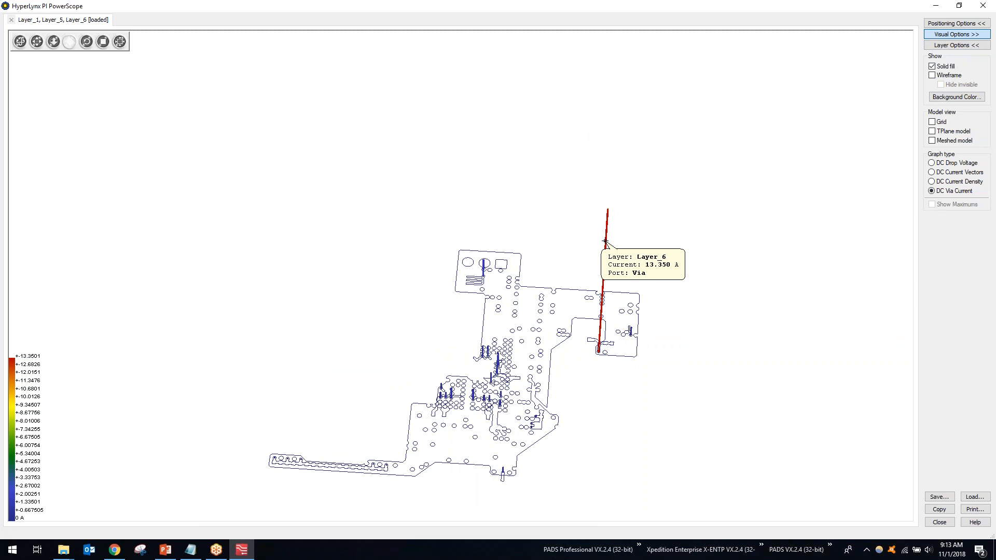
drag(609, 433, 598, 266)
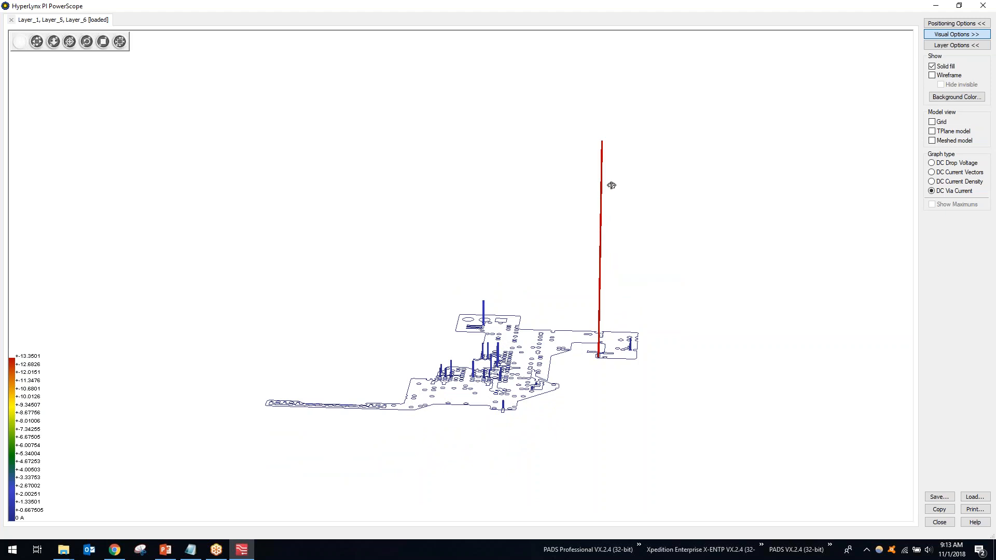
drag(601, 148, 602, 150)
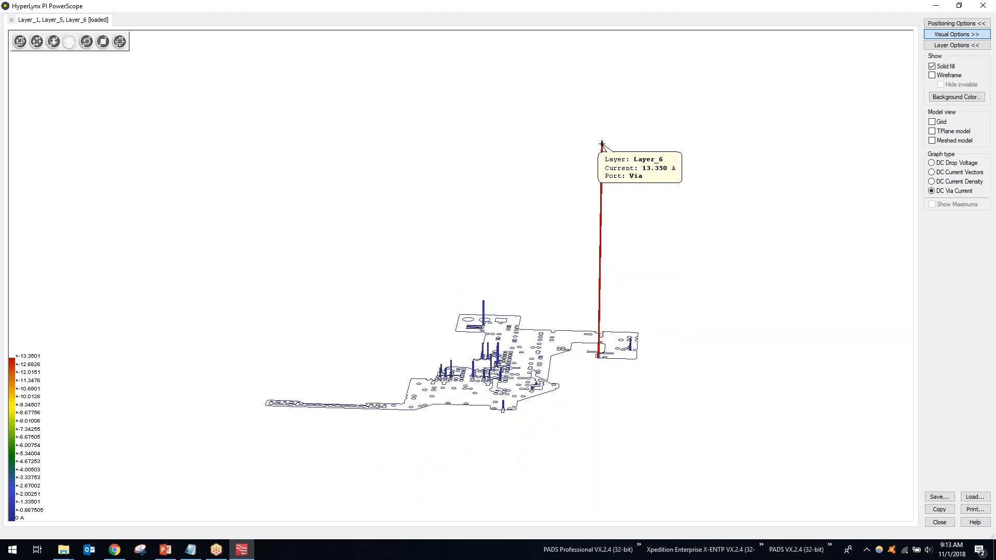
click(601, 144)
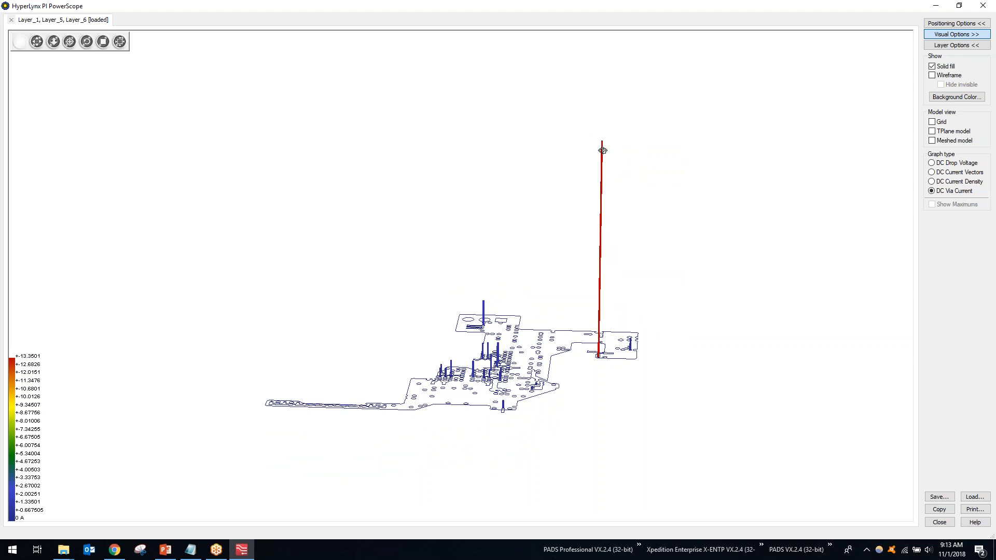
drag(552, 222, 554, 214)
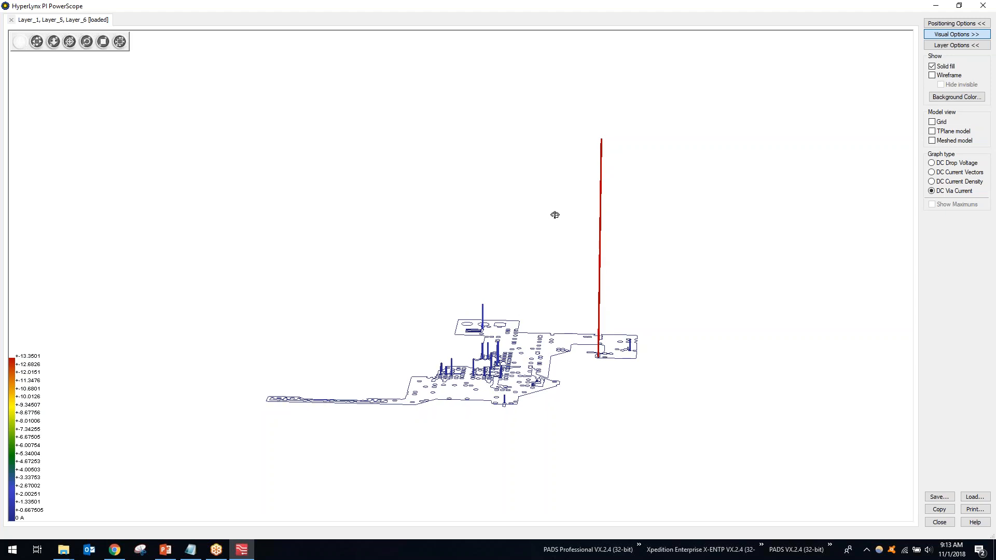
Switch the graph type to DC Current Density and probe the density at the high peak on Layer_6
click(932, 182)
drag(685, 163, 249, 322)
drag(709, 269, 444, 332)
mouse_move(336, 276)
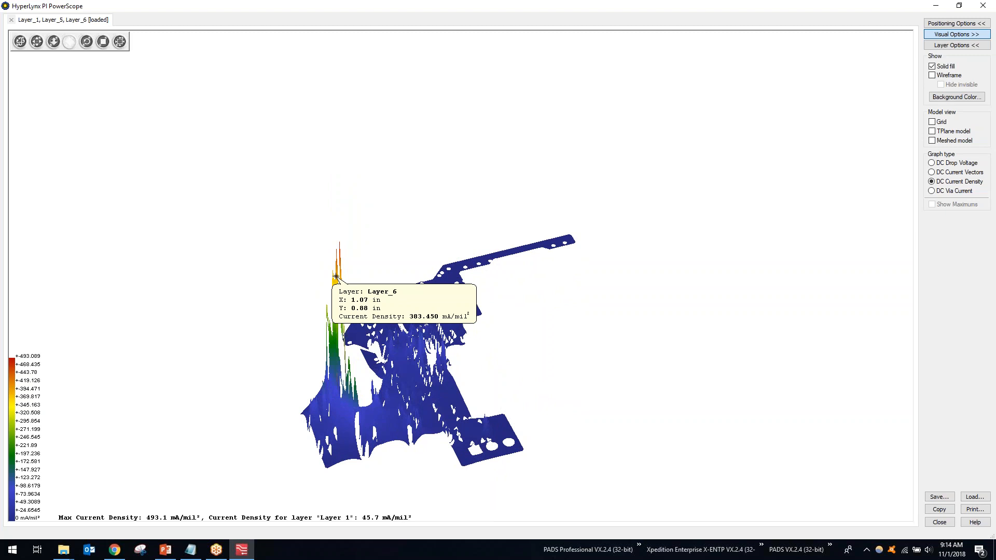
drag(336, 276, 775, 418)
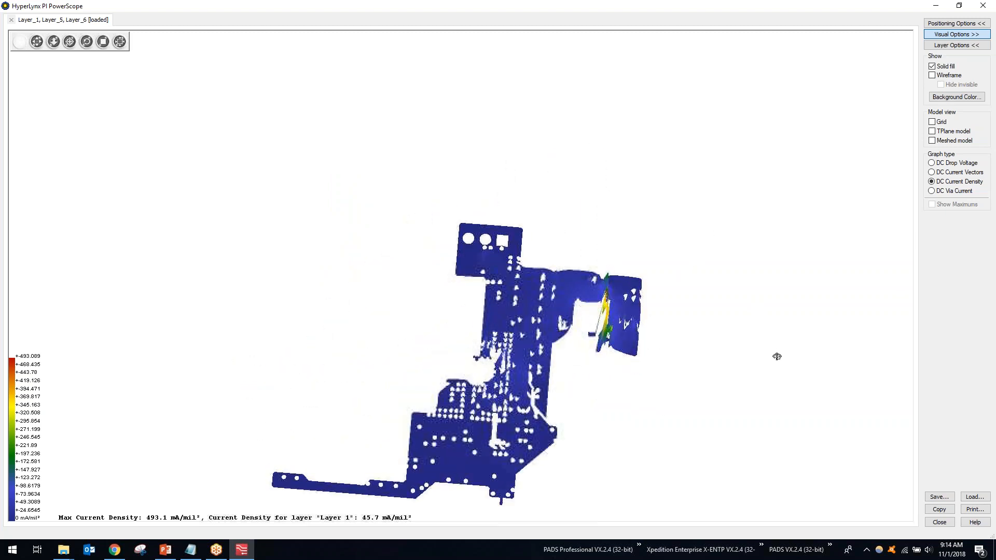
Close the PowerScope plot, return to the BeagleBoneBlack layout and auto-hide Analysis Control
click(988, 6)
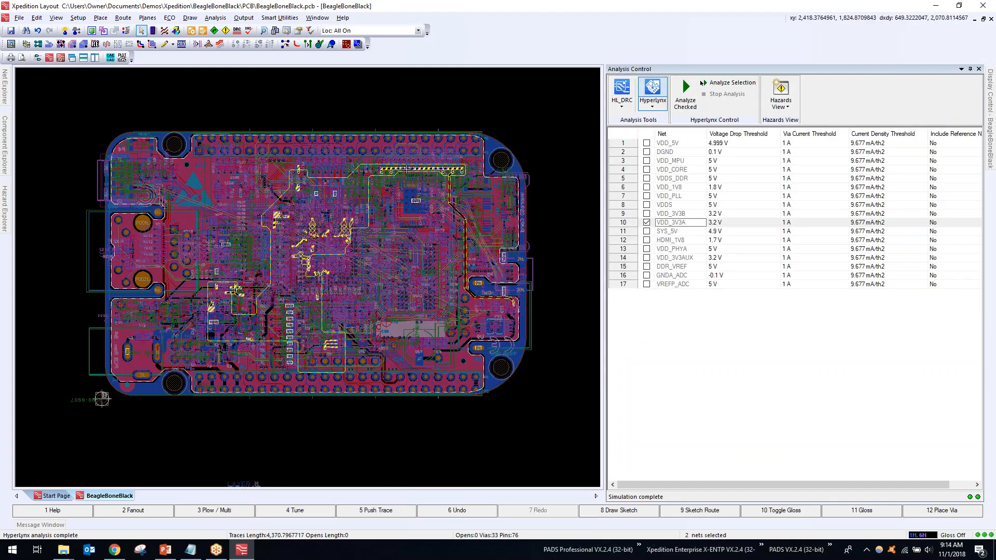
scroll(406, 169, up, 2)
middle_drag(500, 351, 723, 86)
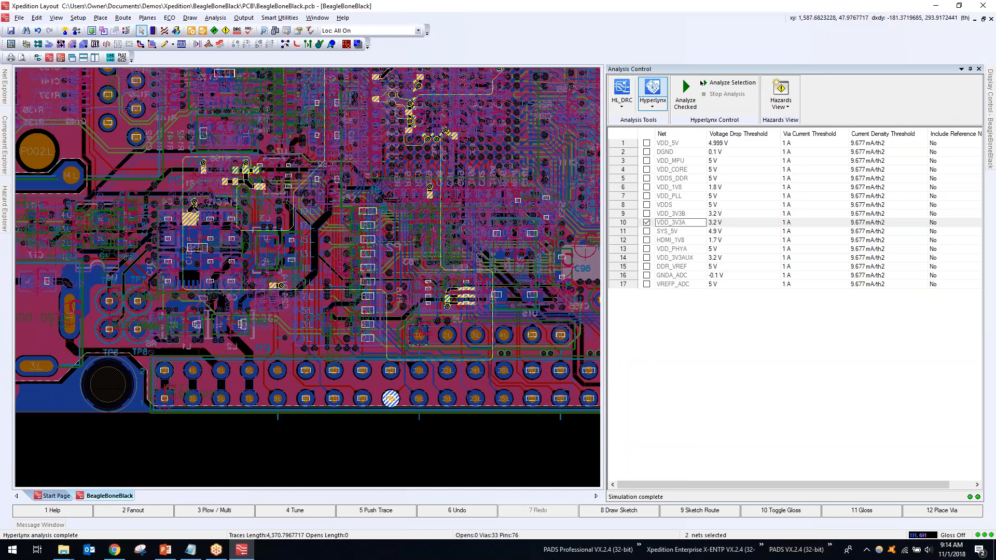
scroll(390, 399, down, 1)
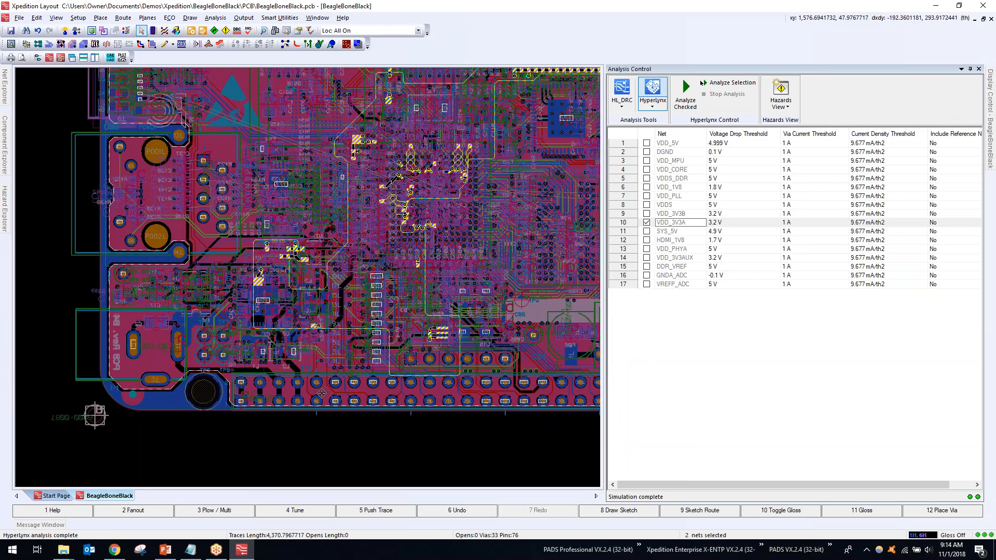
click(969, 72)
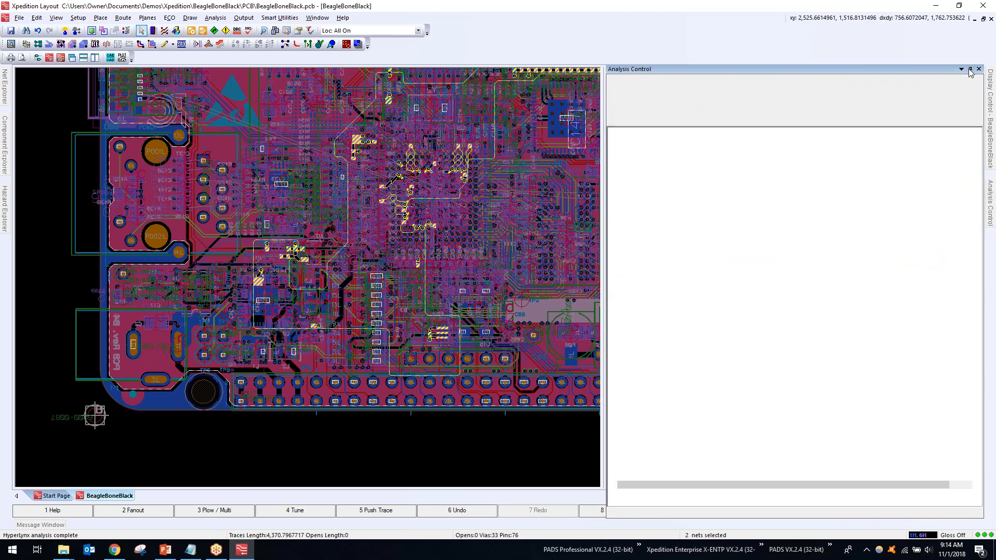
Open the Hazard Explorer, pin it beside the layout and show its HyperLynx hazards
click(5, 202)
click(340, 68)
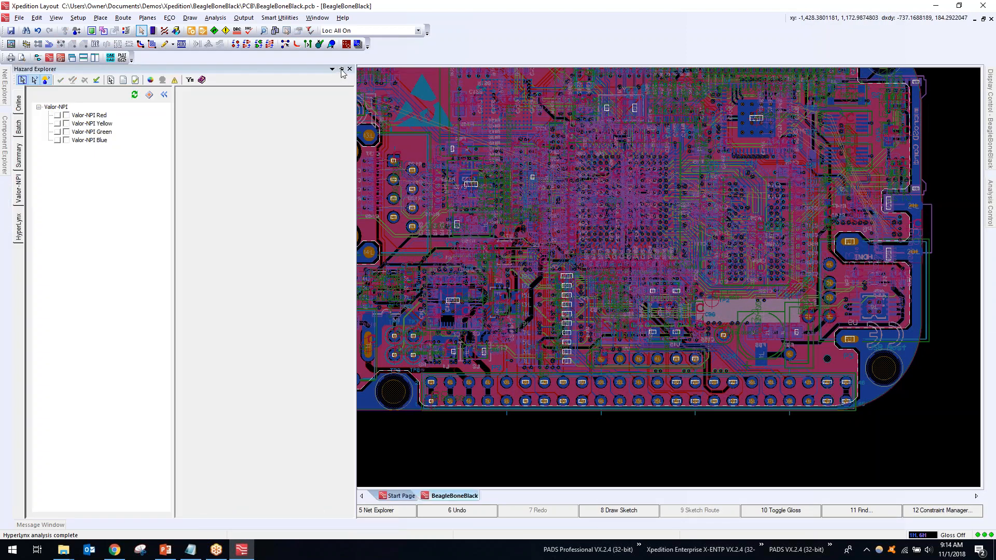
click(19, 239)
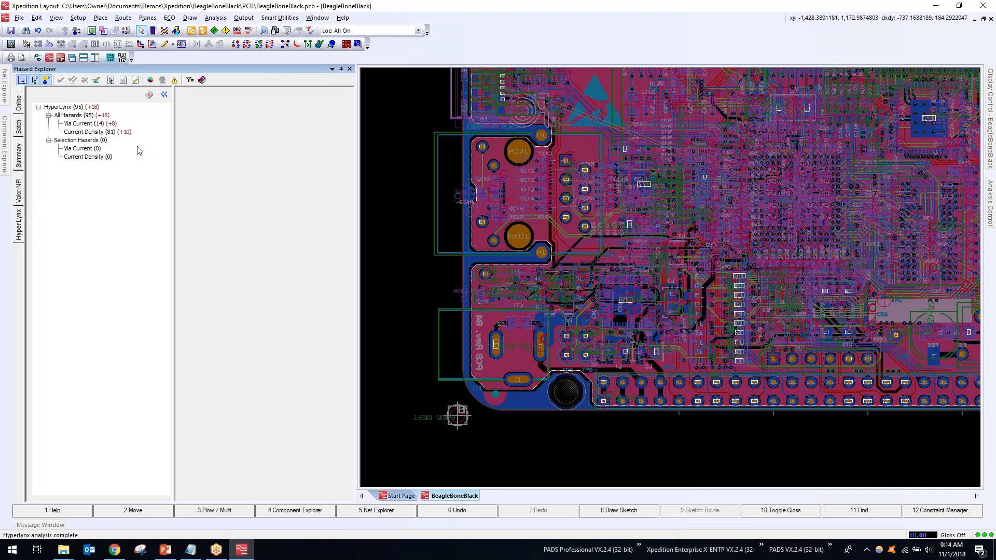
List the Via Current hazards, reveal their current values and locate the third VDD_5V hazard on the board
click(94, 124)
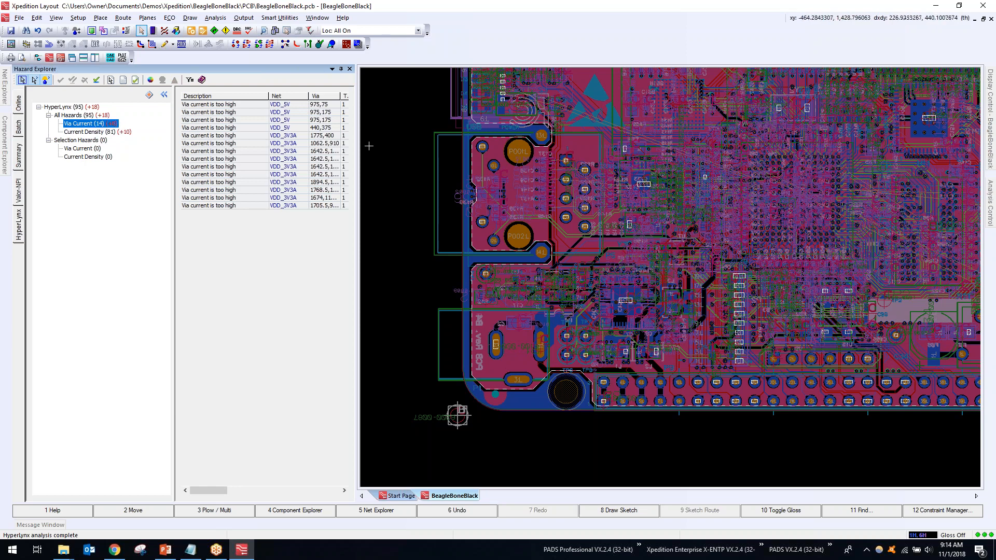
drag(450, 140, 449, 145)
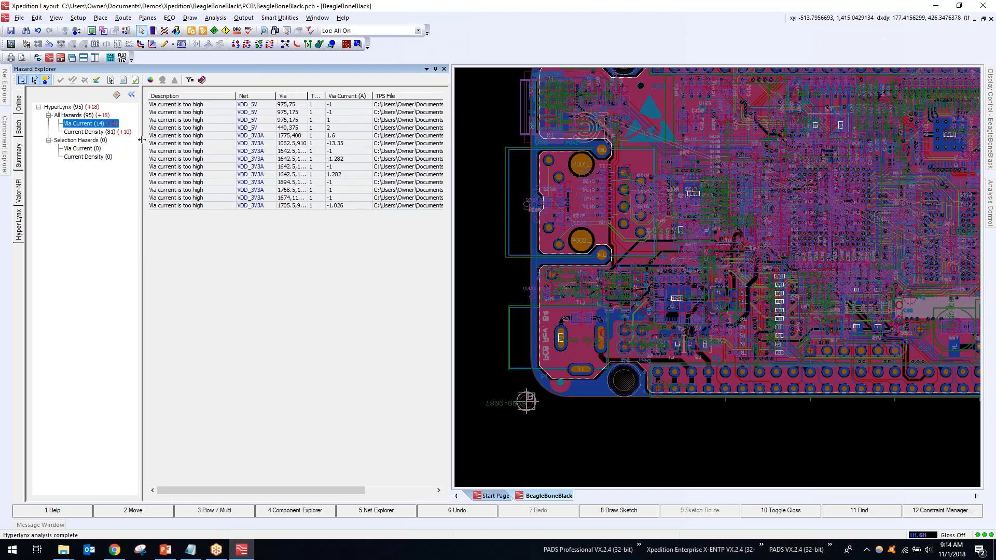
click(176, 125)
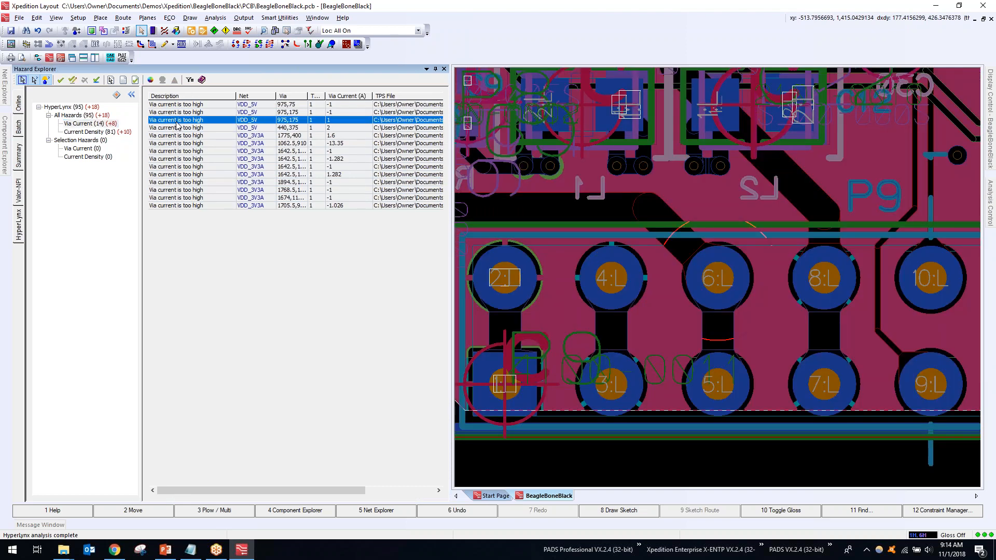
Locate the VDD_3V3A via current hazard at 1642.5,1118.5 and adjust the hazard table columns to show full via coordinates
click(184, 160)
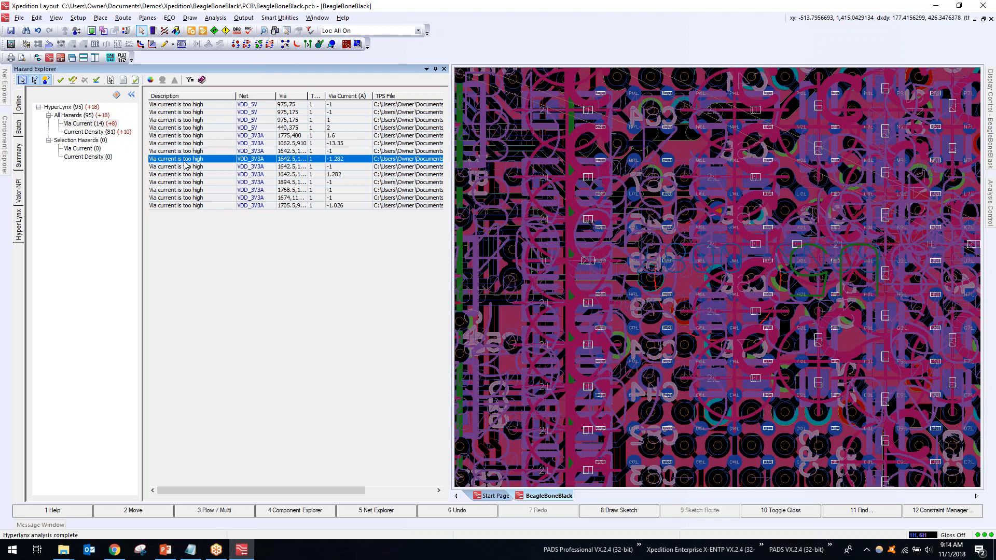
drag(236, 96, 216, 96)
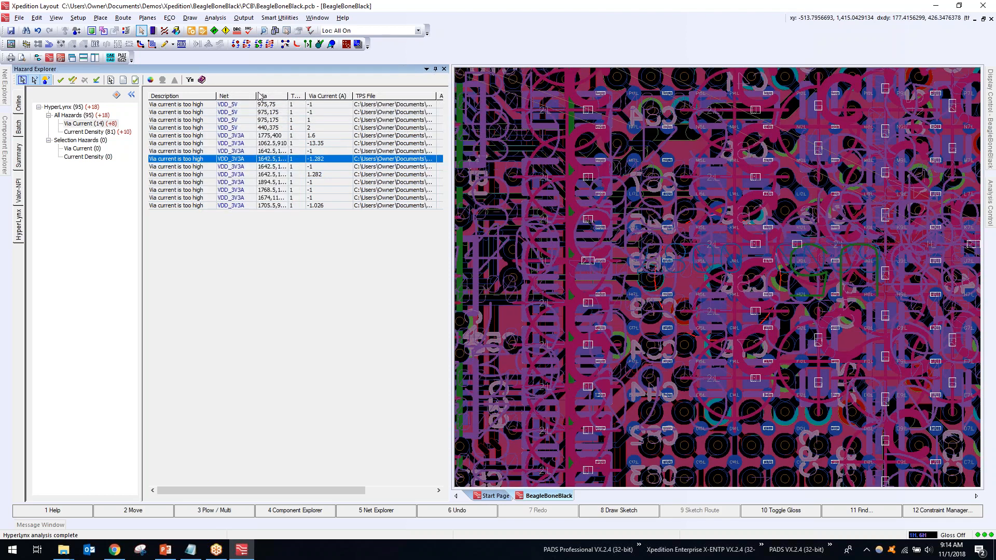
drag(287, 96, 306, 95)
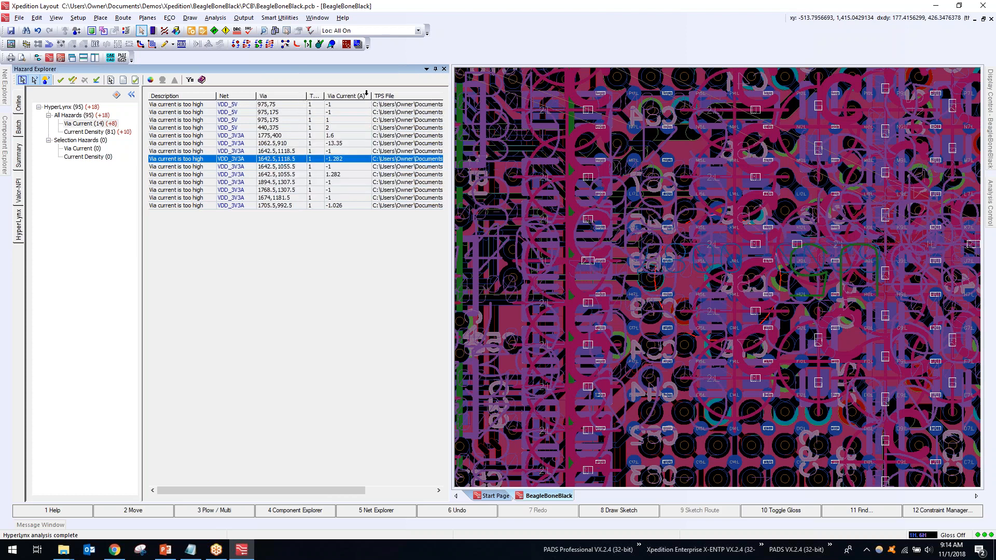
drag(370, 94, 375, 94)
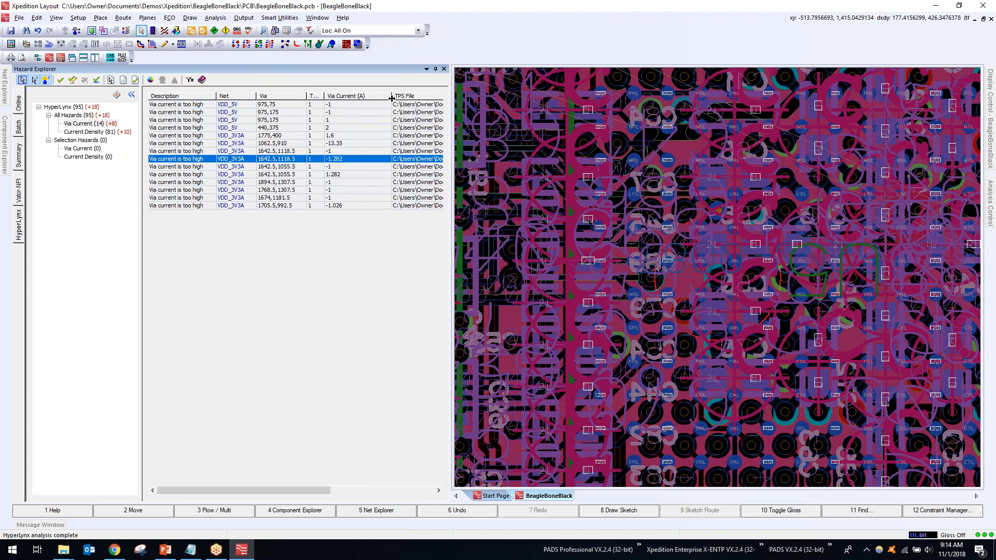
drag(257, 489, 253, 466)
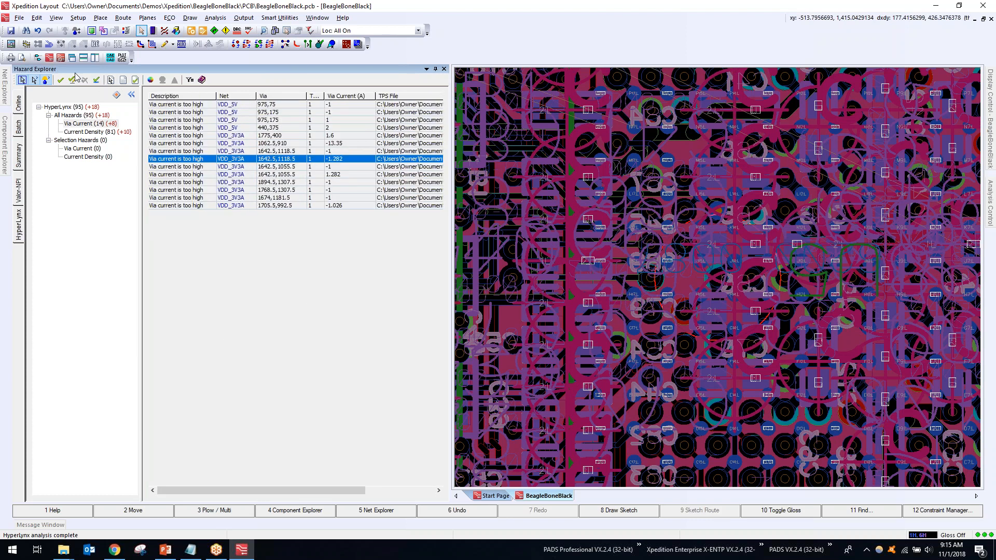
Accept the VDD_3V3A via current hazards at 1642.5,1118.5 and 1642.5,1055.5
click(61, 80)
click(169, 166)
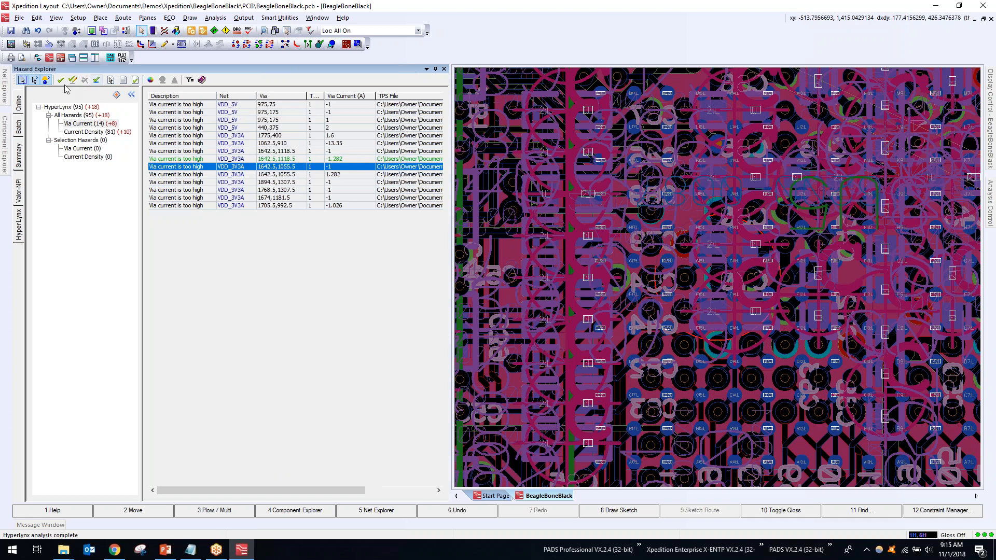
Locate the VDD_3V3A hazard at 1062.5,910, selecting nearby R142 in Place mode, and the VDD_5V hazard at 440,375
click(338, 145)
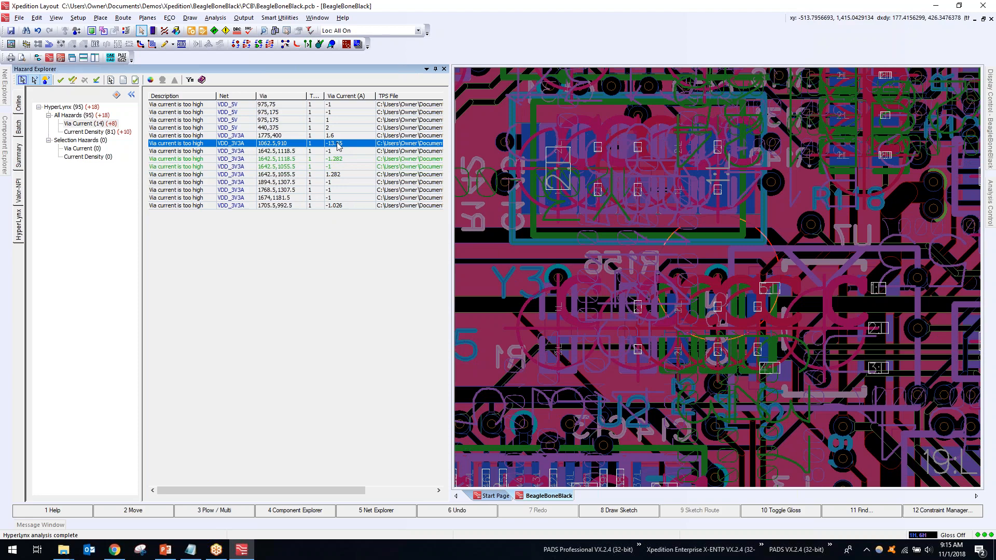
scroll(728, 234, down, 3)
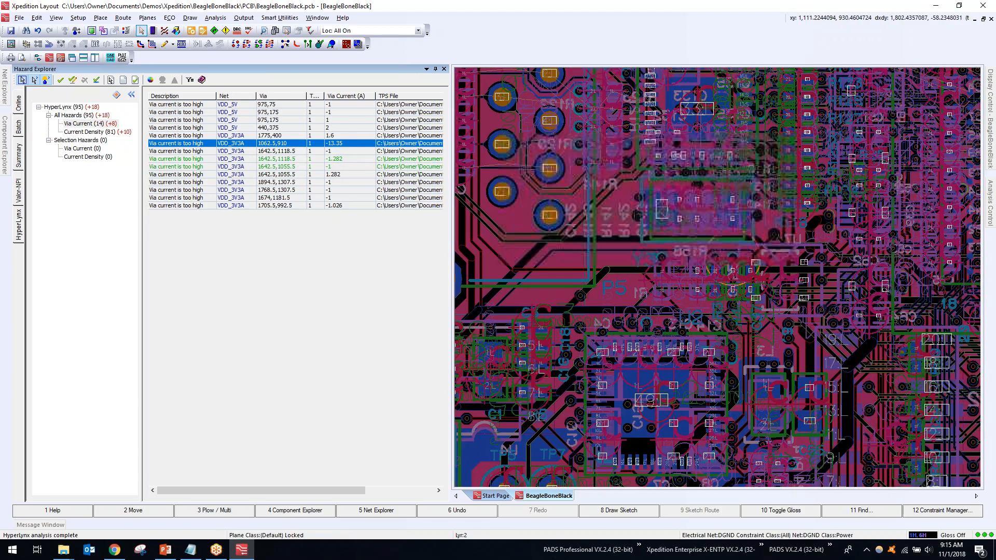
click(153, 30)
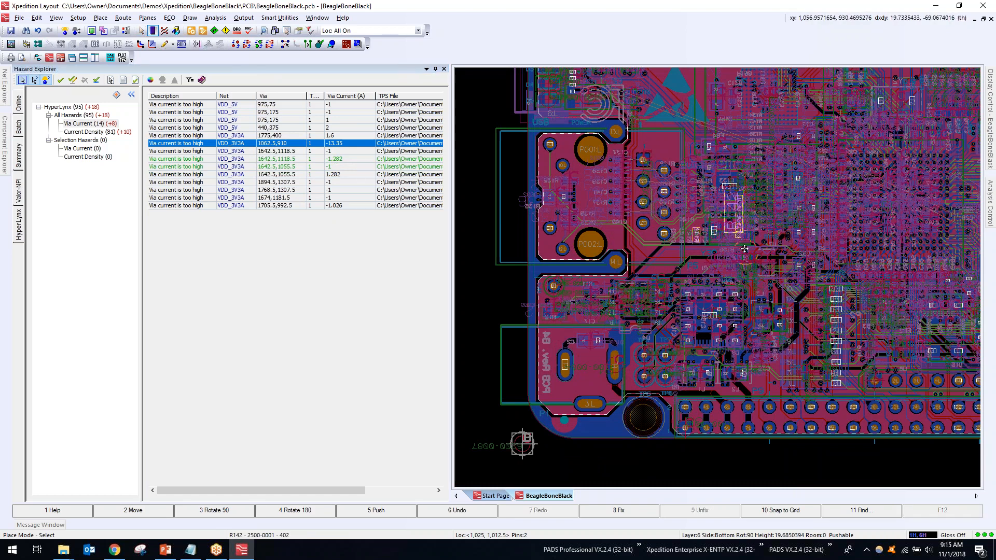
click(738, 229)
scroll(753, 259, up, 2)
scroll(753, 257, up, 2)
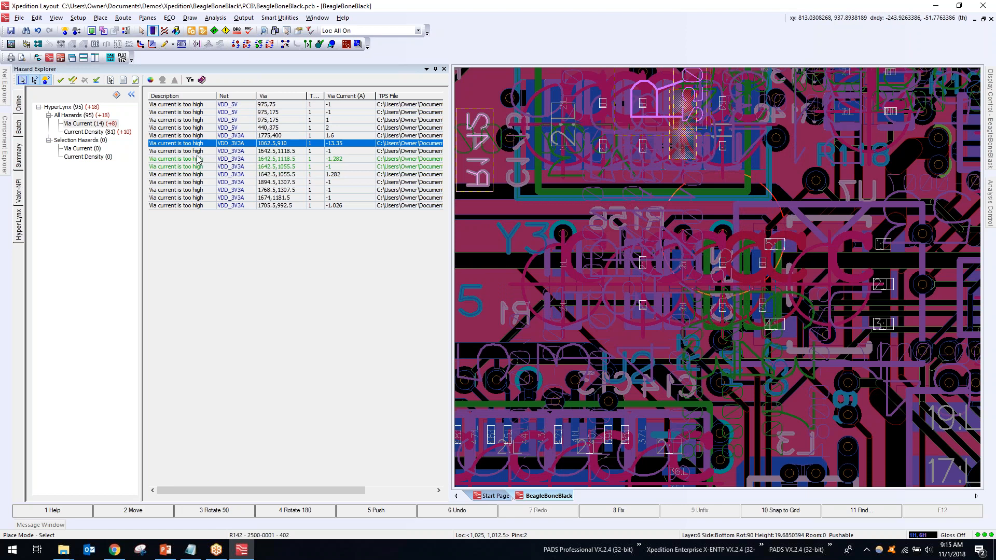
click(165, 128)
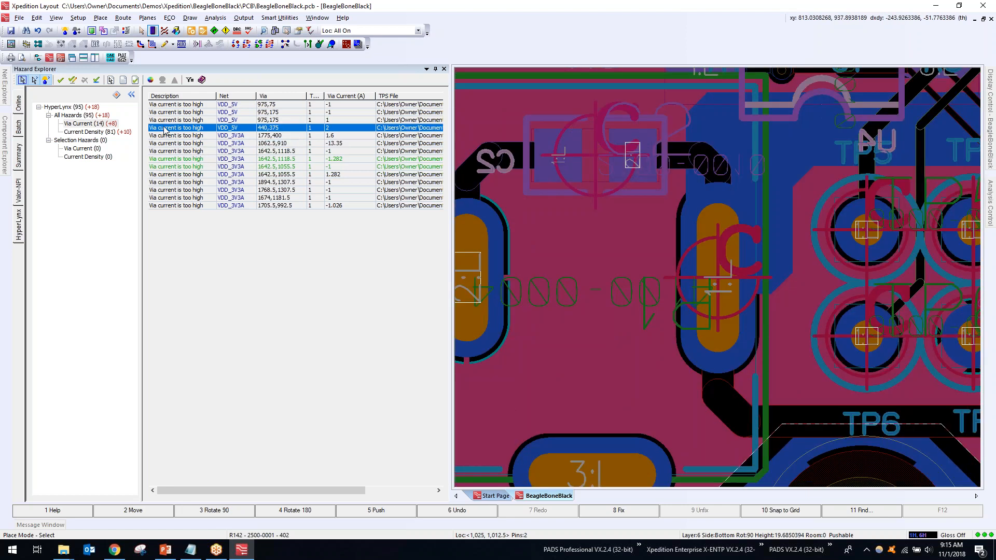
Close the Hazard Explorer and restore the dimmed board graphics to full brightness in Display Control
click(444, 69)
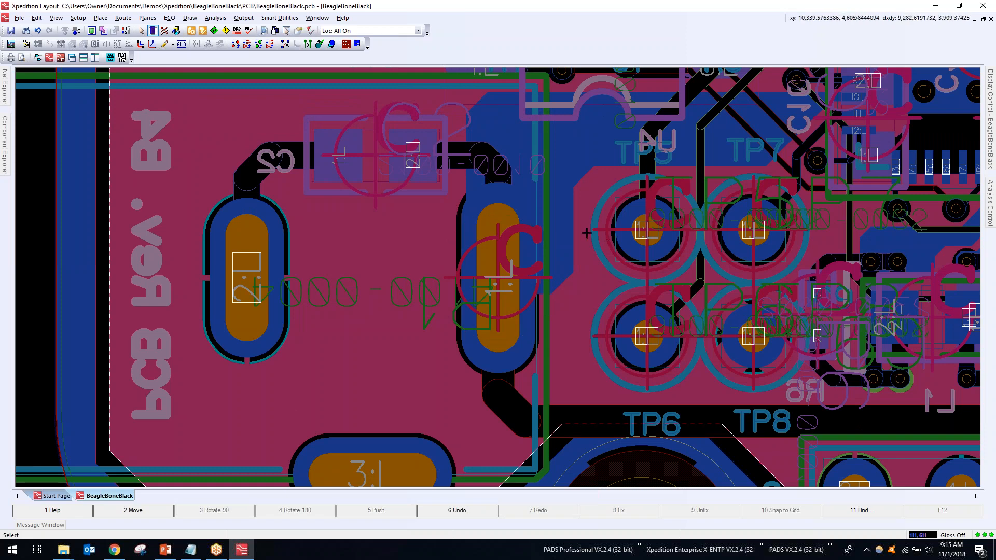
key(Home)
scroll(473, 286, up, 5)
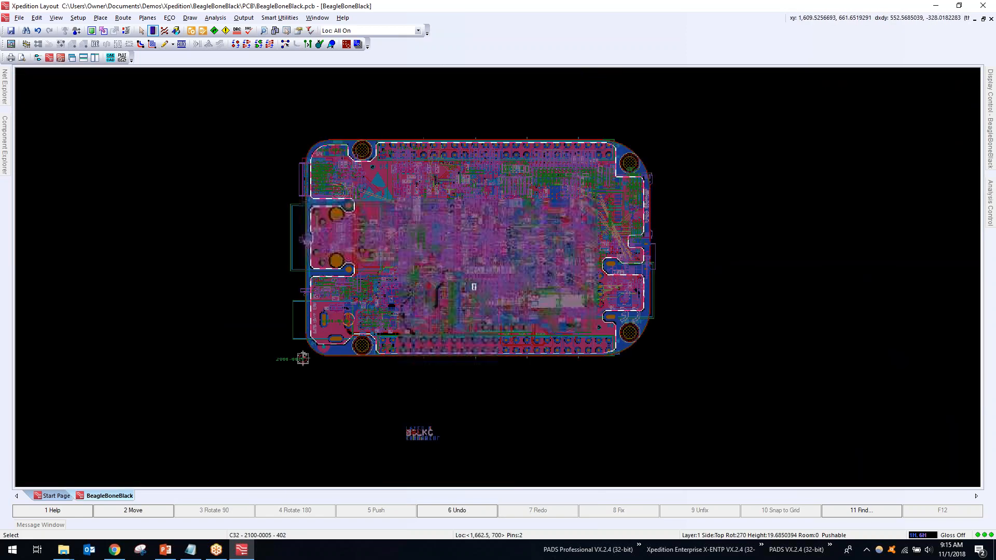
scroll(473, 286, up, 1)
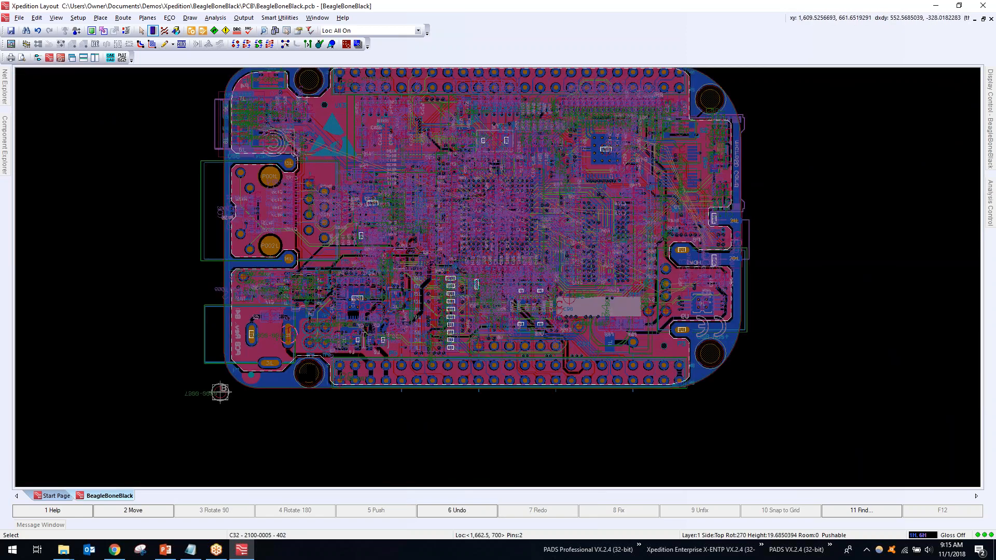
click(988, 146)
click(866, 507)
click(824, 458)
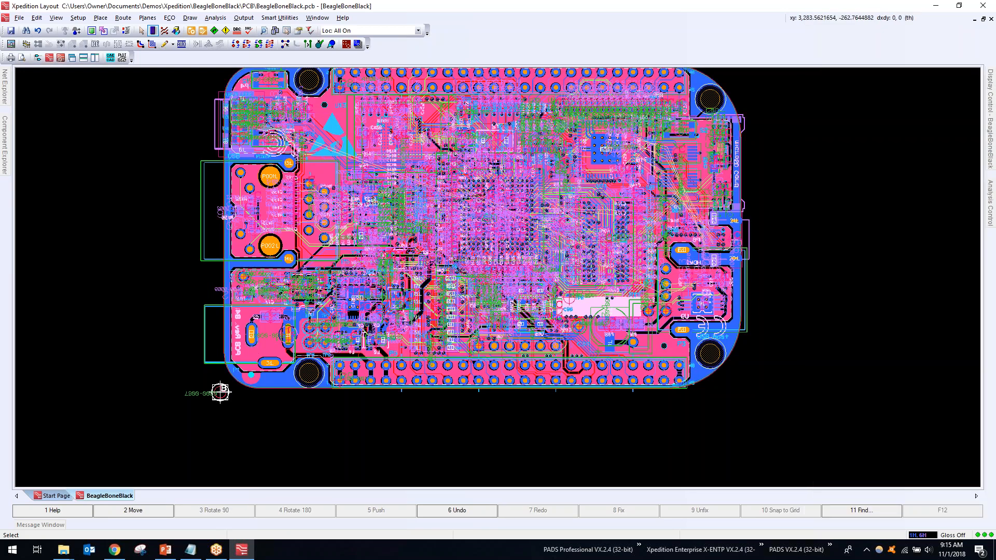
scroll(791, 333, up, 1)
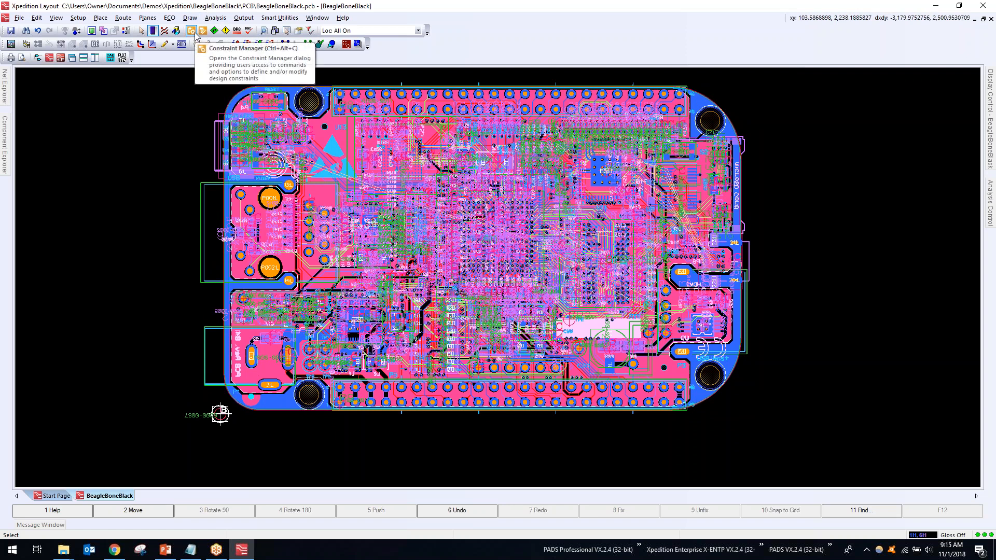
Open the Constraint Manager, dismiss the Tip of the Day and review the net constraints
click(78, 18)
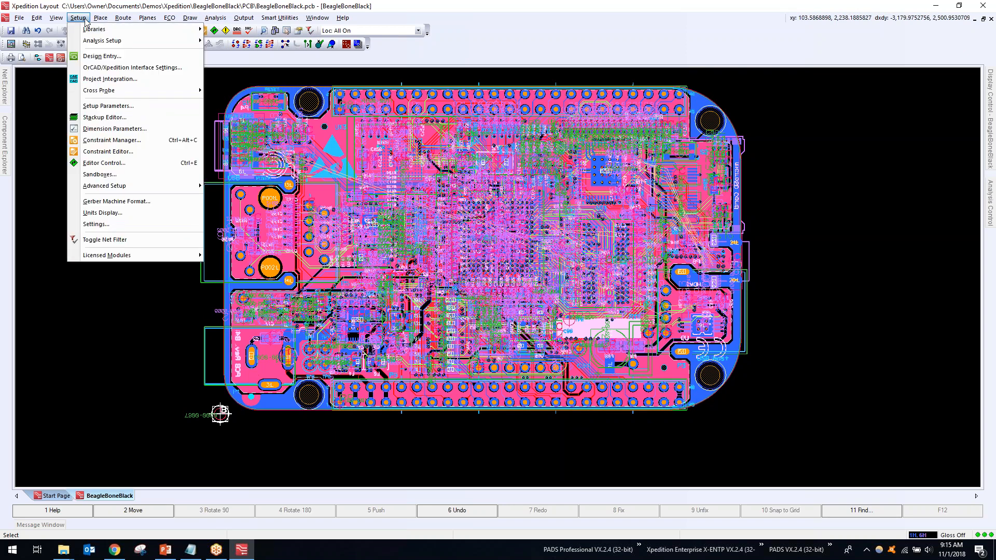
click(129, 143)
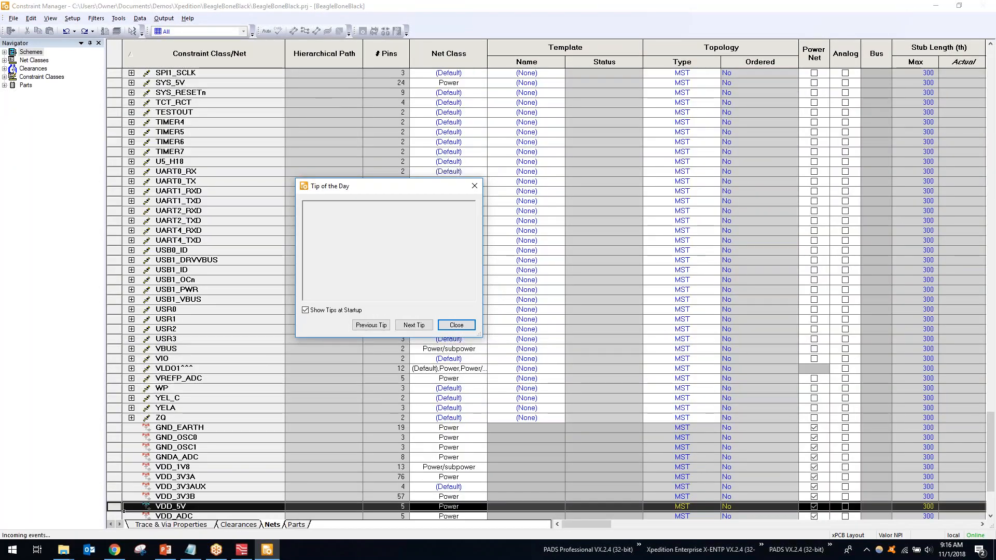
click(468, 326)
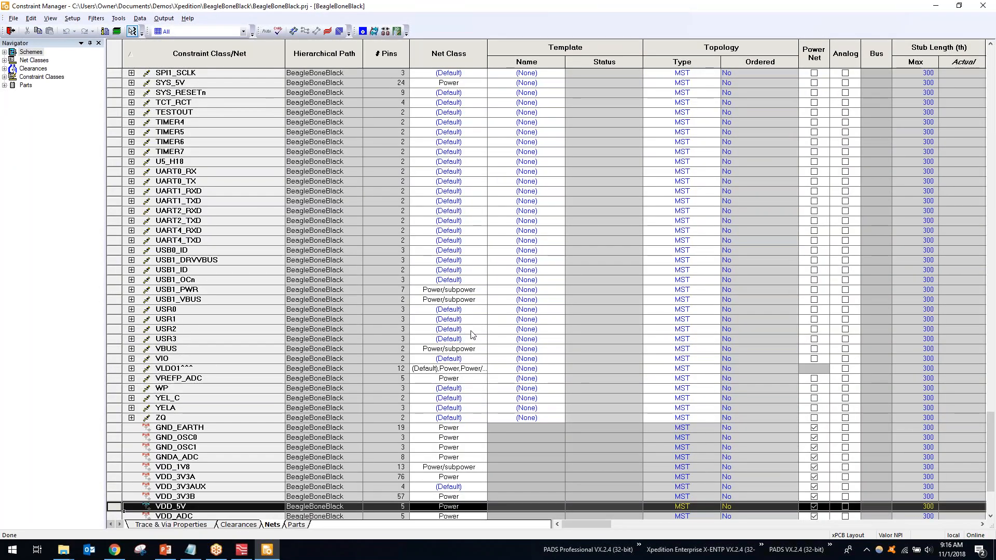
scroll(472, 335, down, 5)
scroll(472, 335, up, 20)
drag(989, 325, 953, 60)
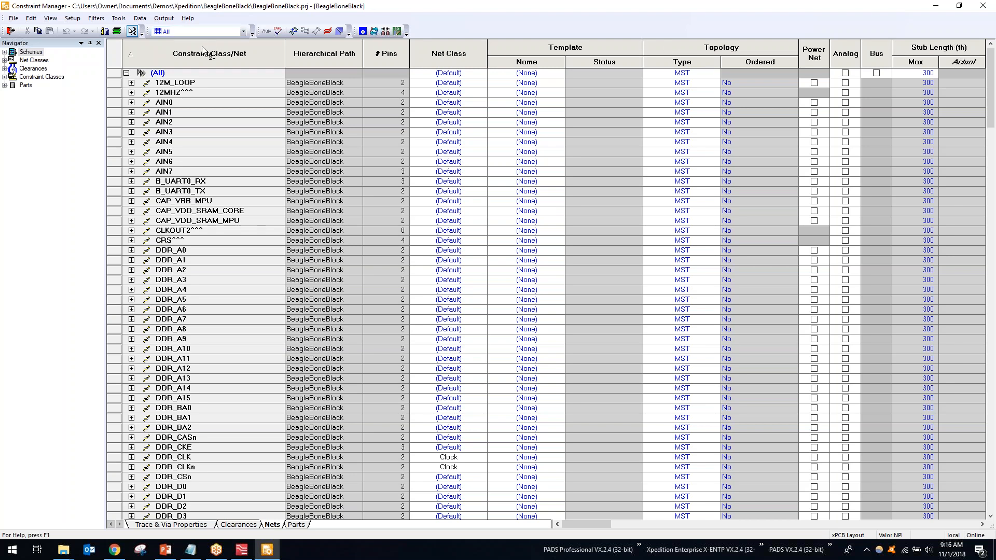
Set the Valor NPI design center to Beagle_Bone with the analysis checklist and close the Constraint Manager
click(119, 20)
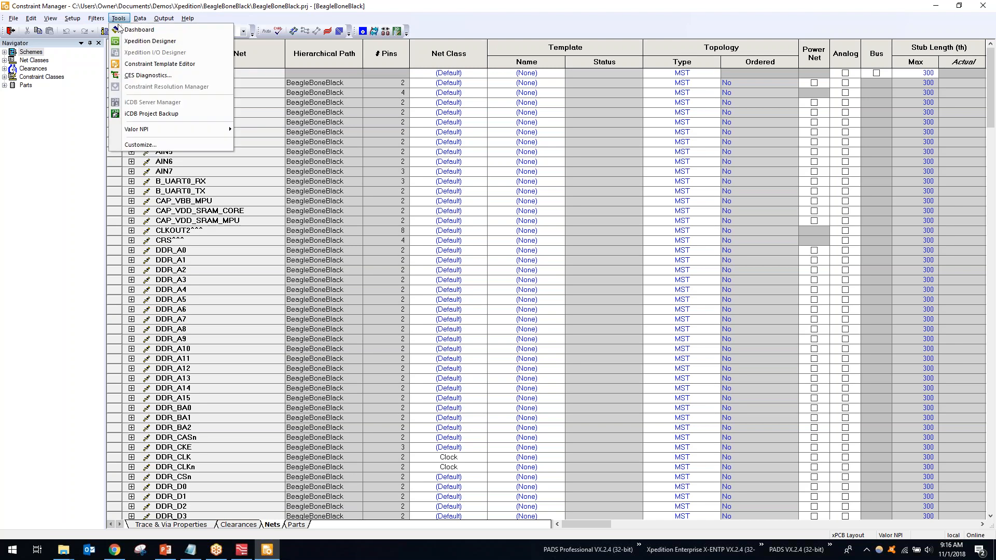
mouse_move(153, 128)
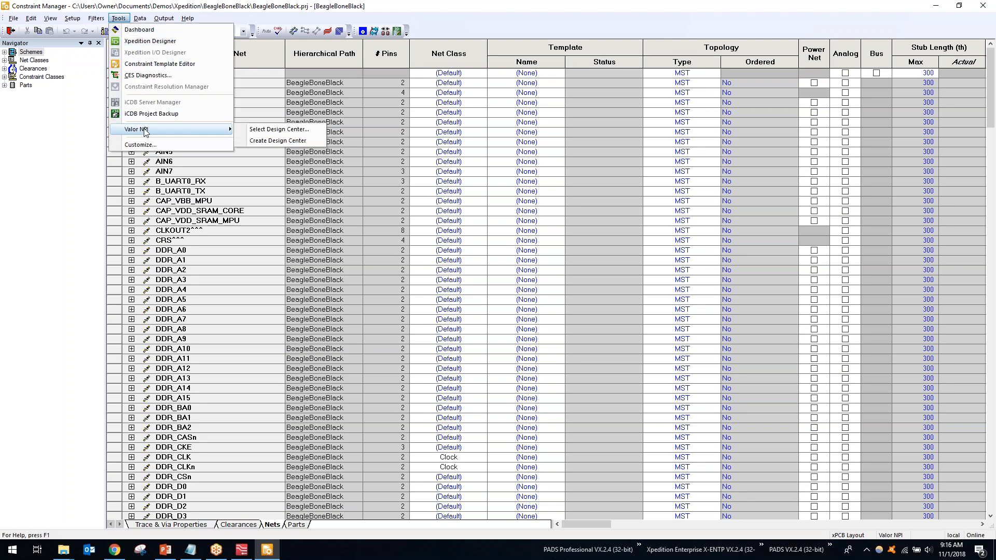
click(262, 129)
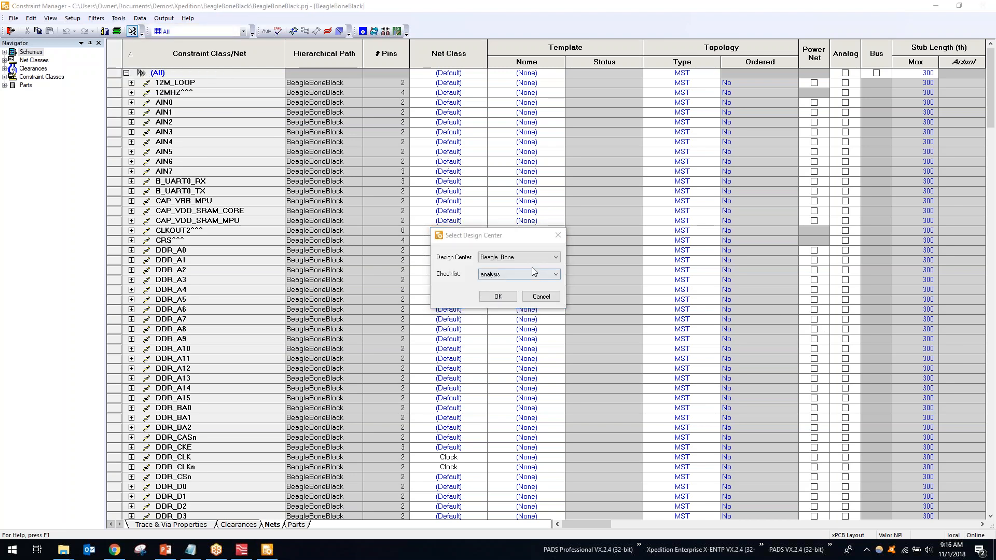
click(499, 260)
click(495, 273)
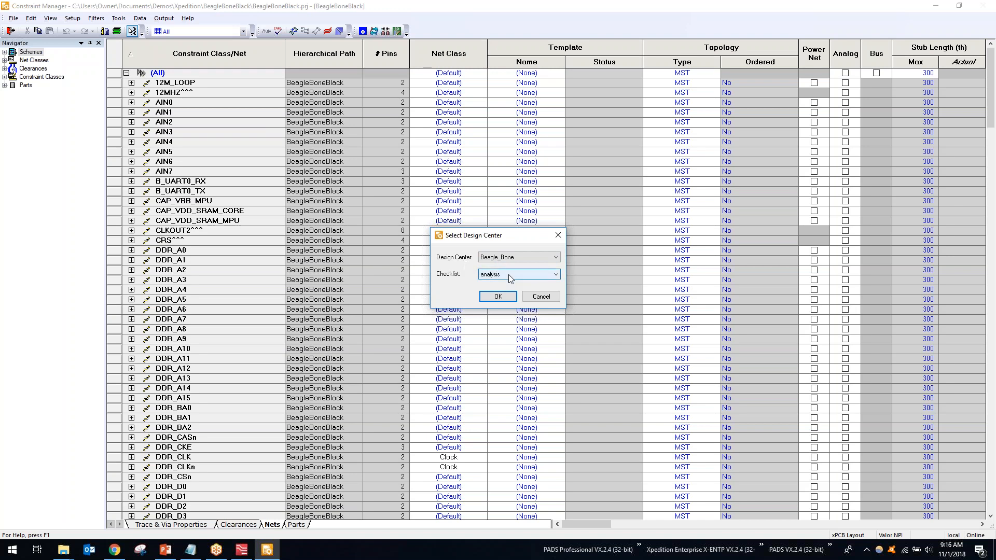
click(497, 301)
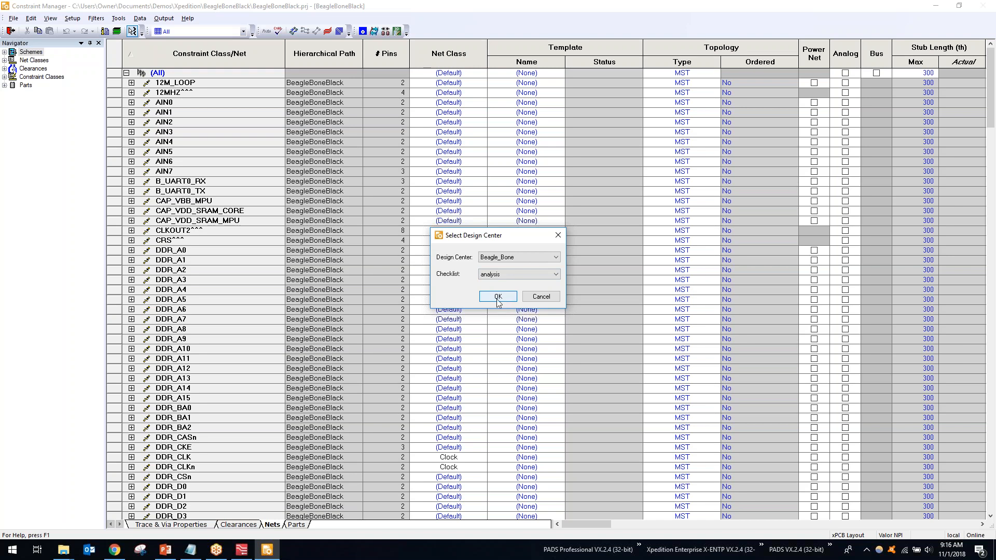
click(496, 298)
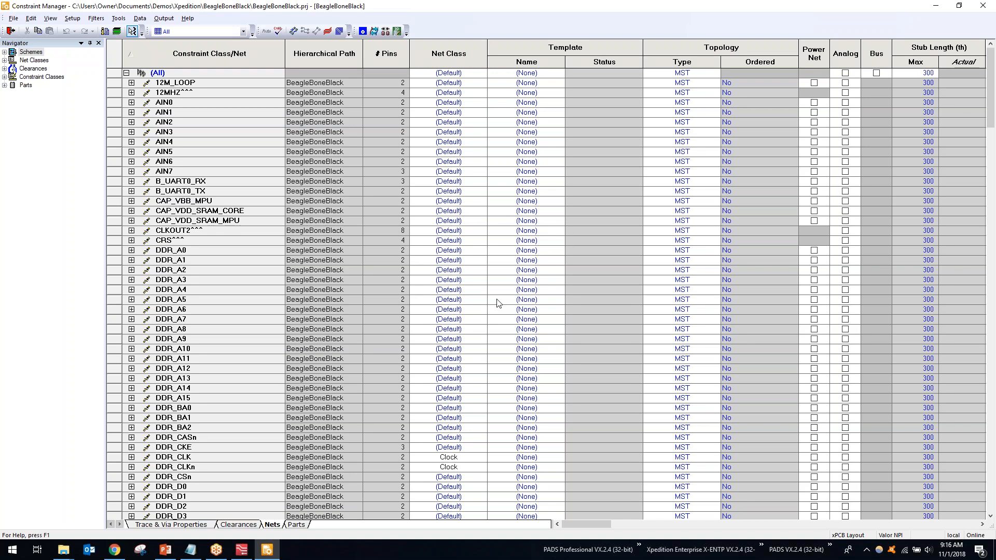
click(981, 6)
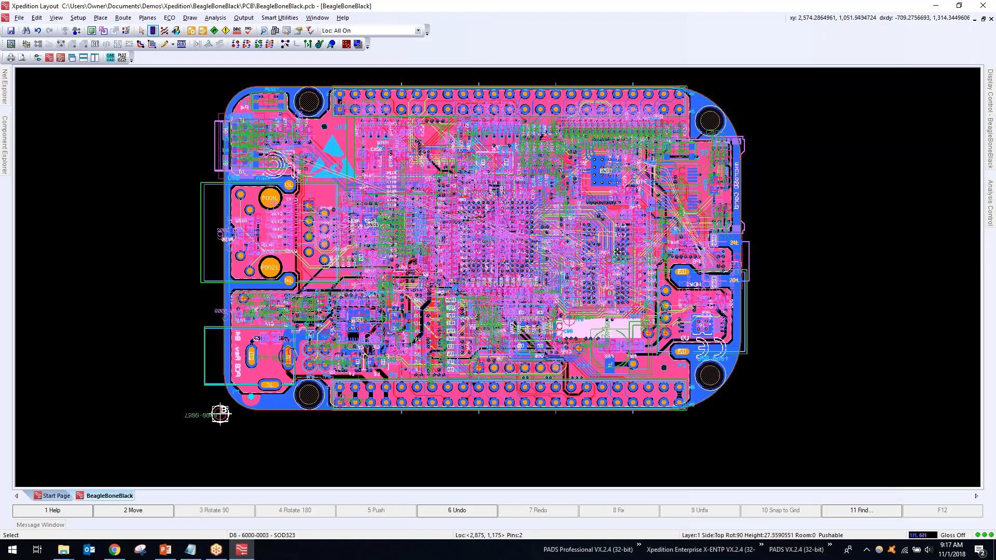
Run the Valor-NPI DFF analysis on the board in the Valor NPI license mode and dismiss the completion message
scroll(761, 256, up, 2)
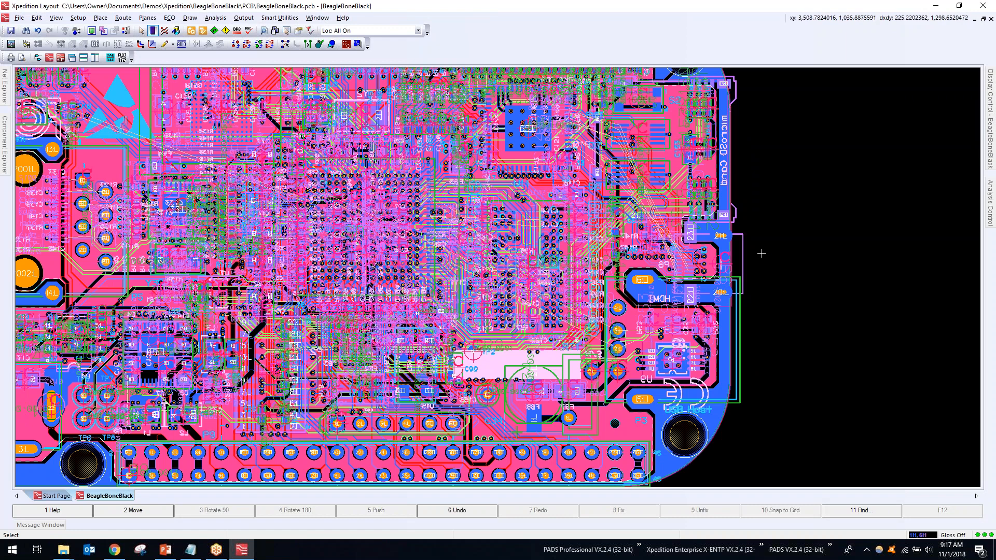
scroll(760, 253, down, 3)
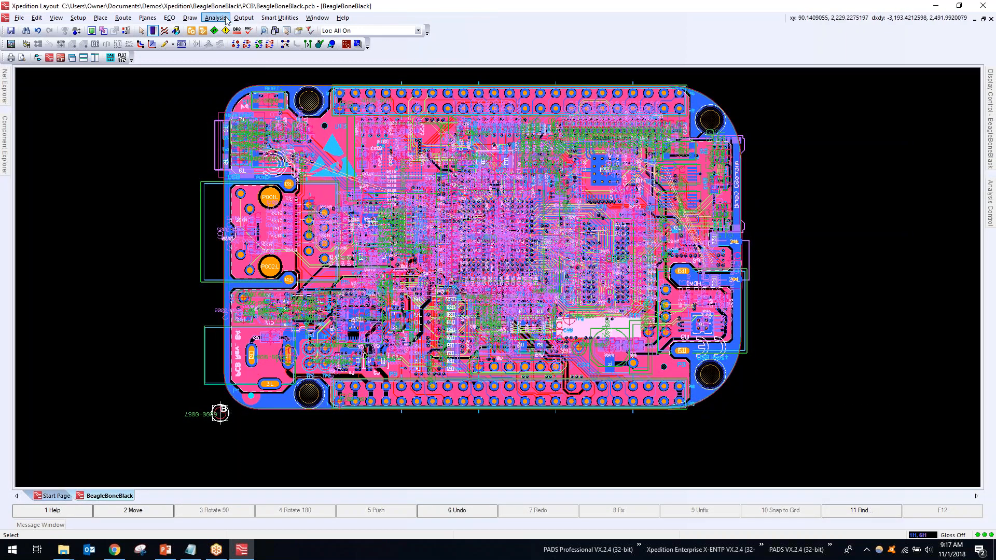
click(218, 18)
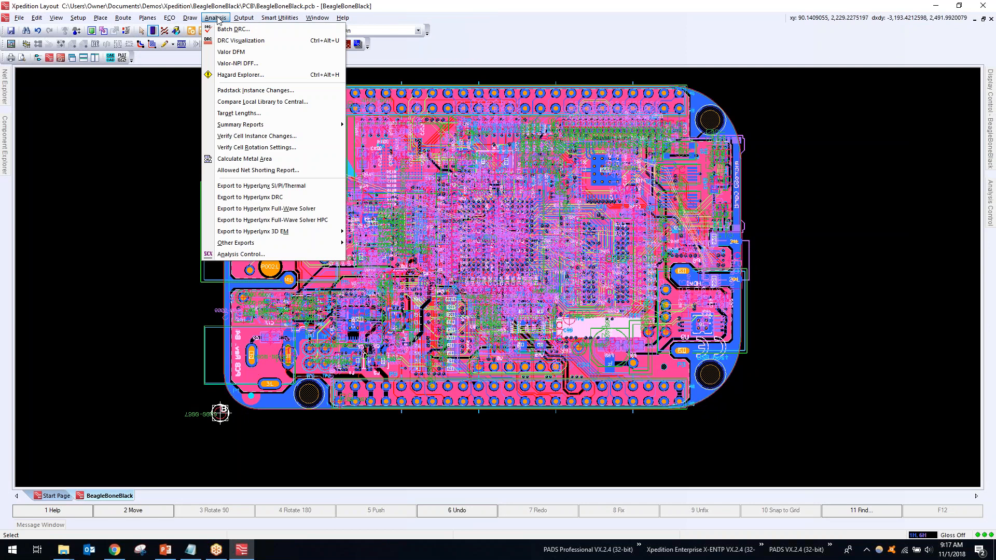
click(250, 64)
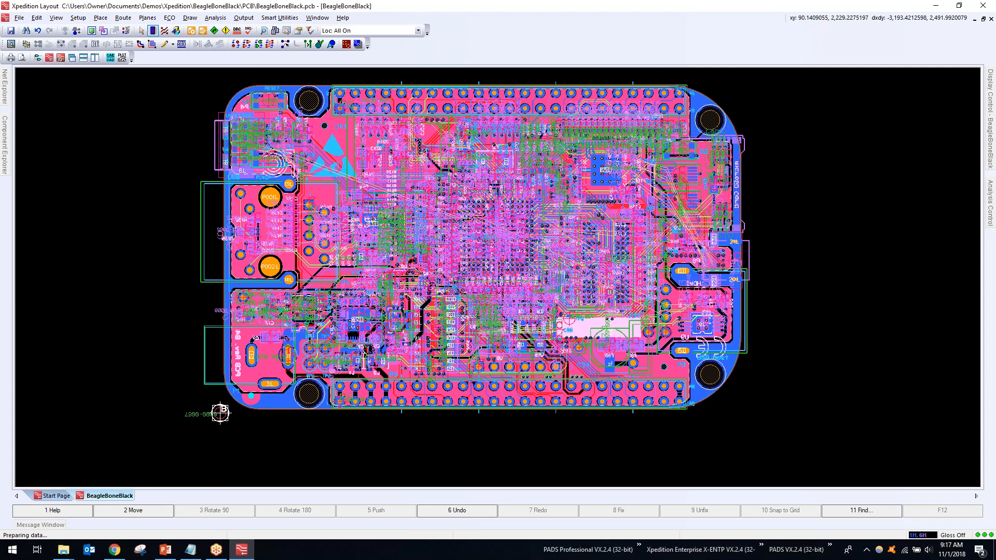
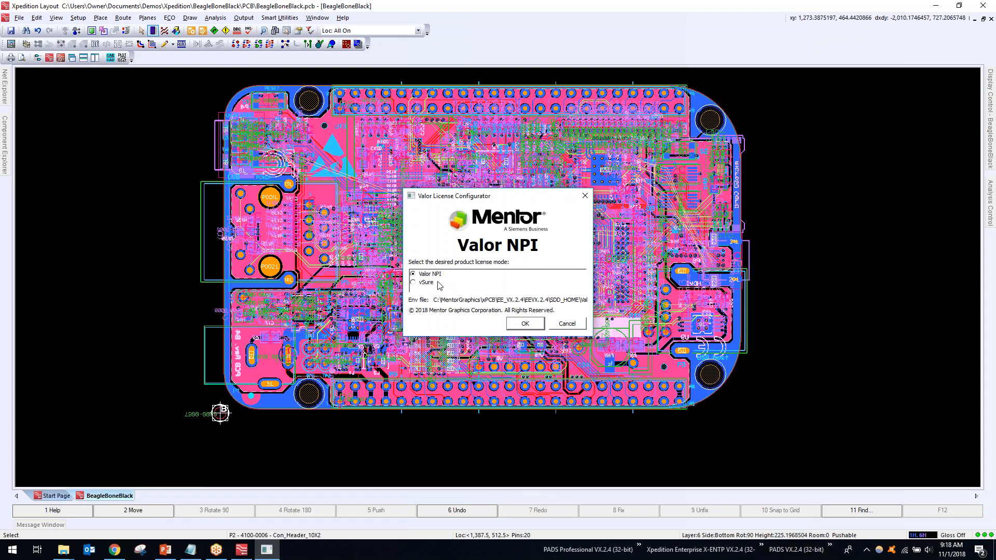
click(524, 323)
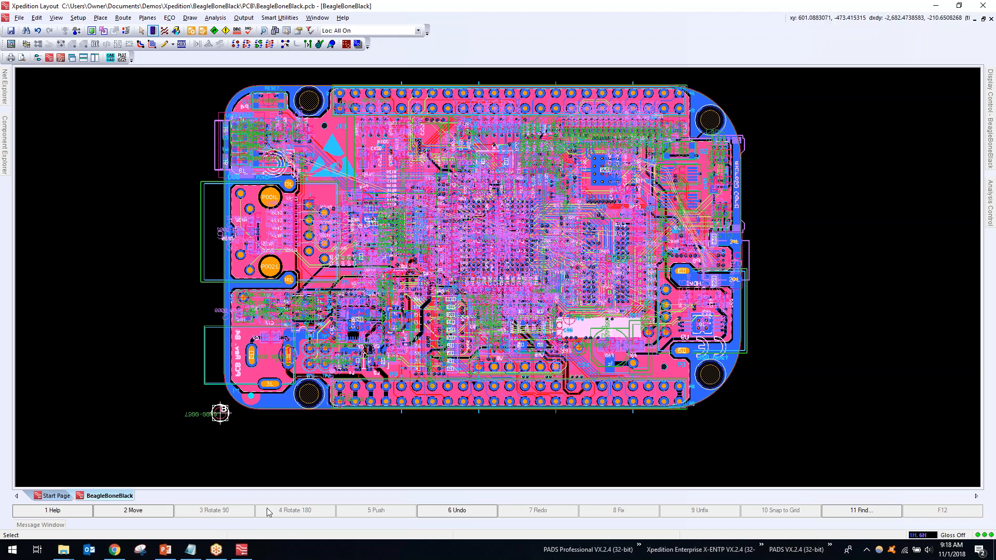
mouse_move(64, 526)
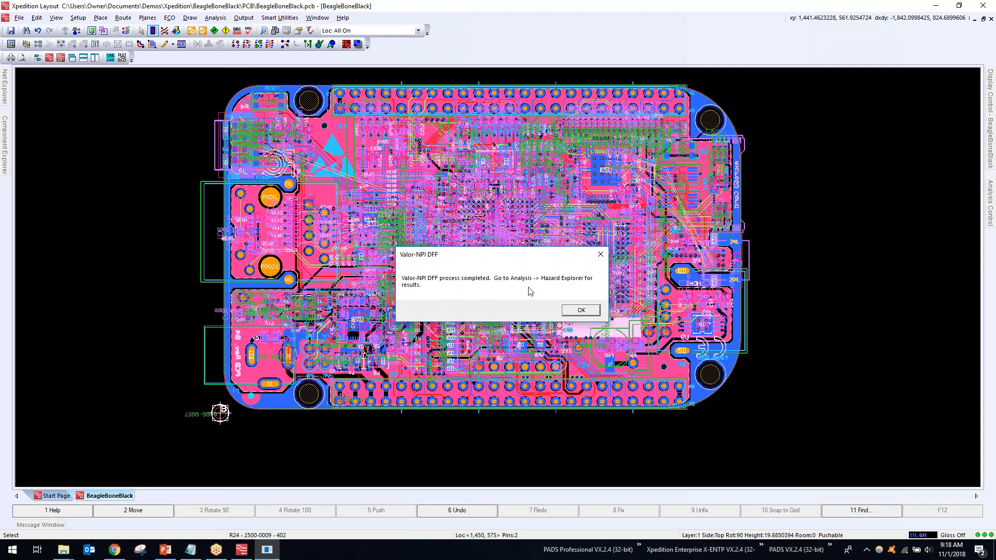
click(580, 310)
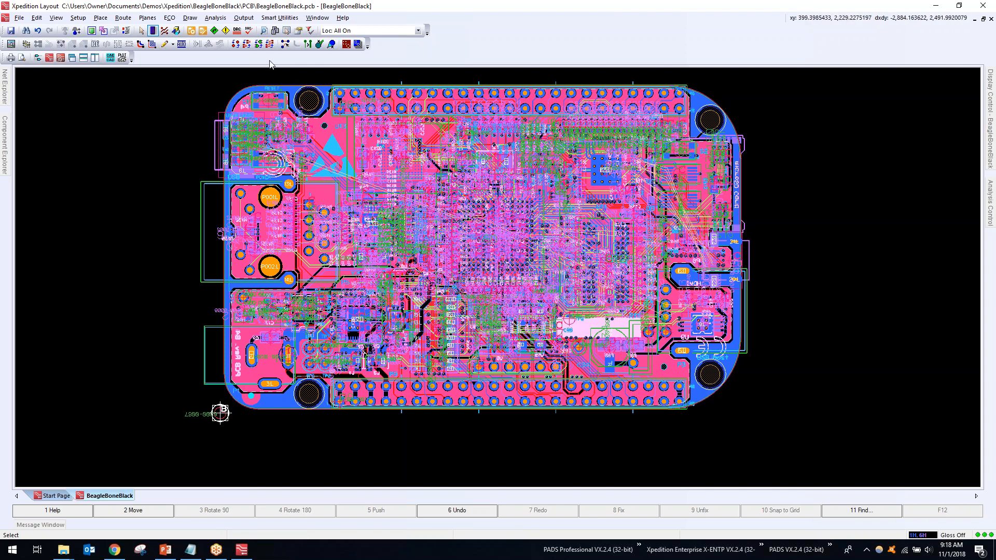
Open the Hazard Explorer and list the Valor-NPI Red hazards, widening the hazard tree area
click(225, 31)
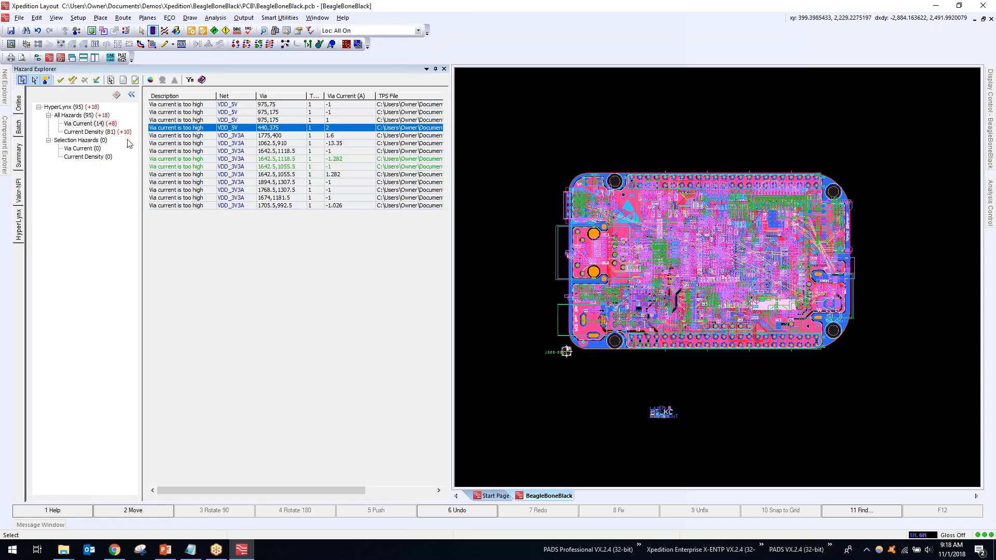
click(19, 192)
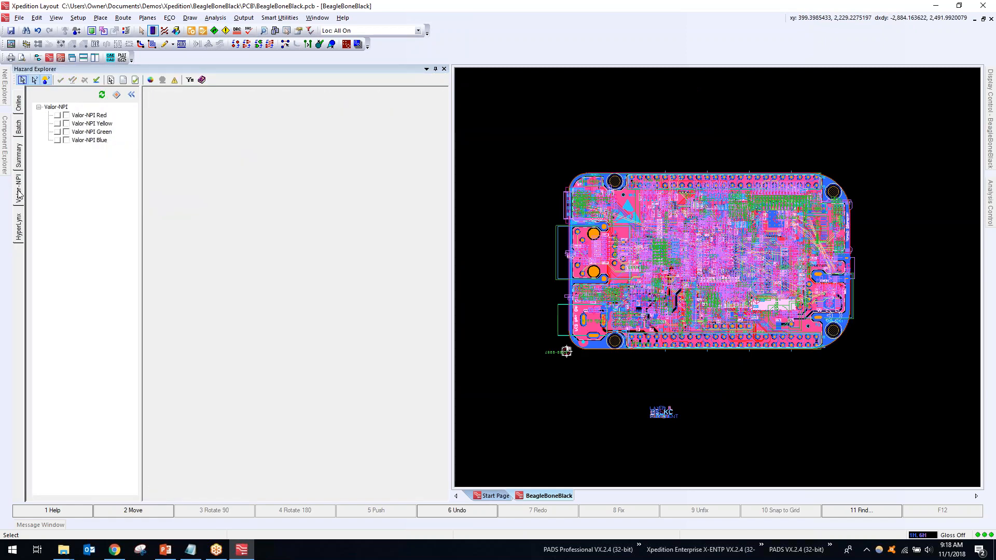
drag(140, 137, 179, 133)
click(90, 116)
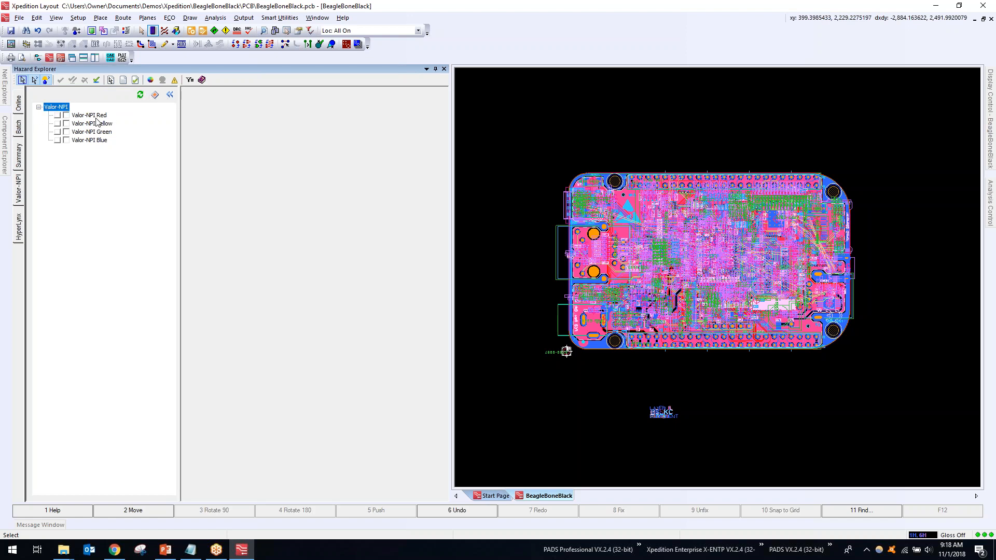
click(96, 117)
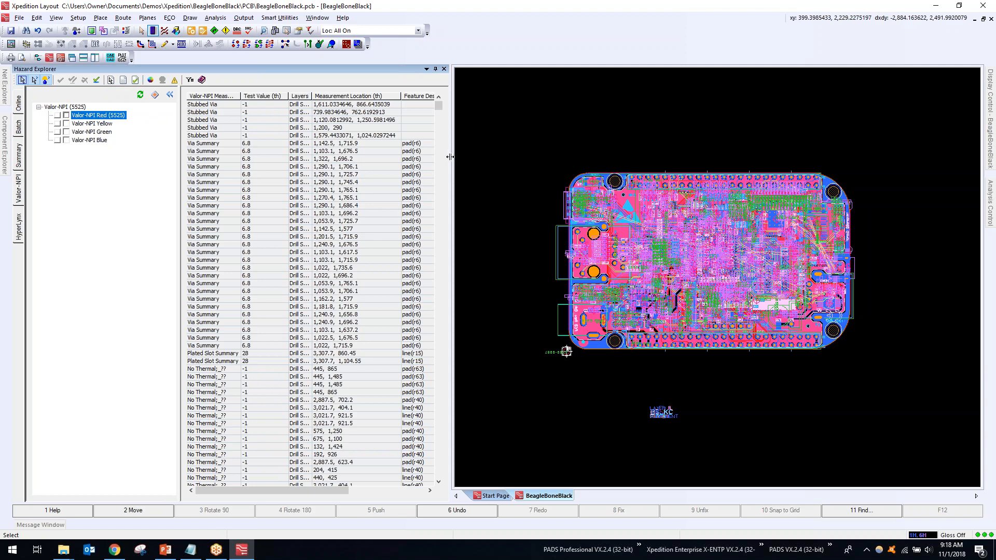
Widen the hazard list and its measurement description column, and locate the No Thermal hazard at 675, 1,100 on the board
drag(449, 157, 500, 155)
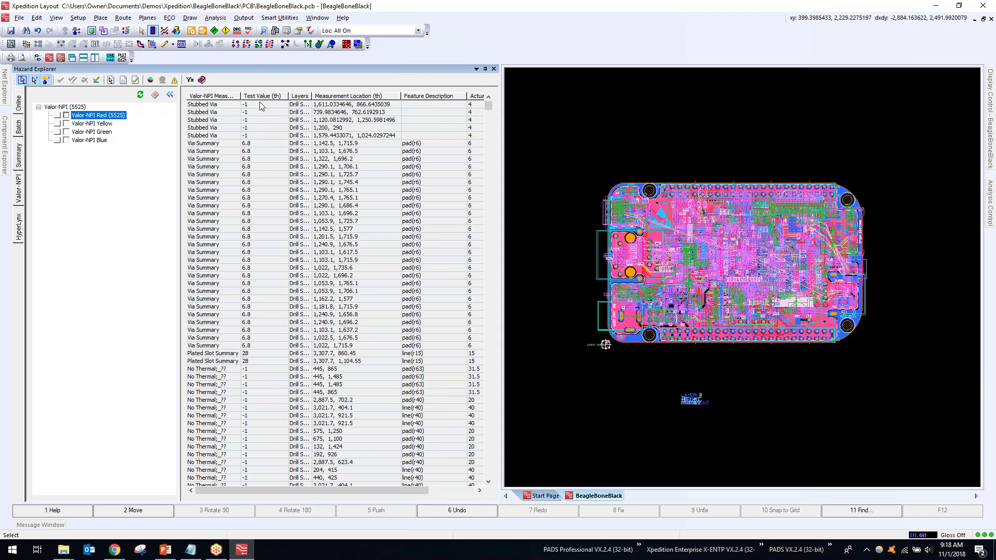
double_click(241, 96)
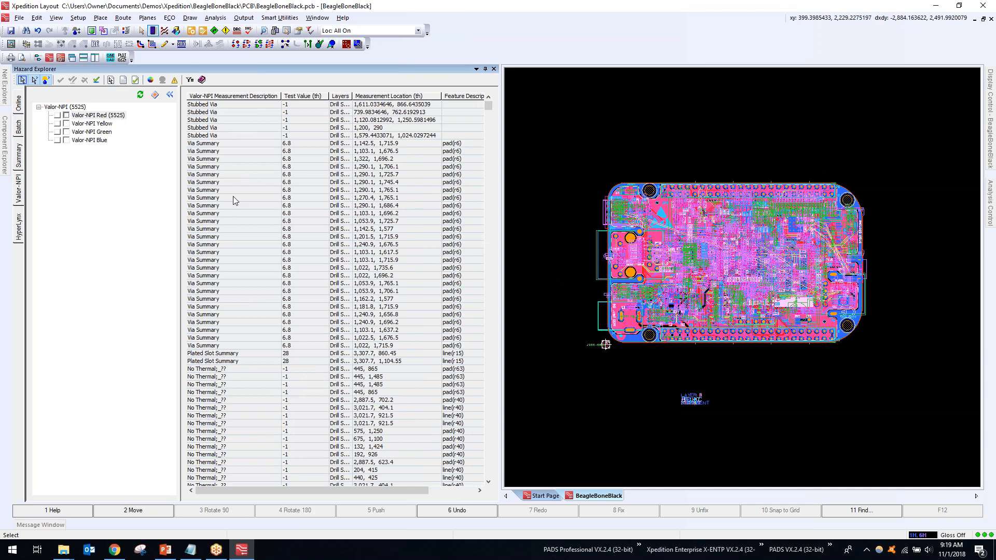
scroll(218, 206, down, 10)
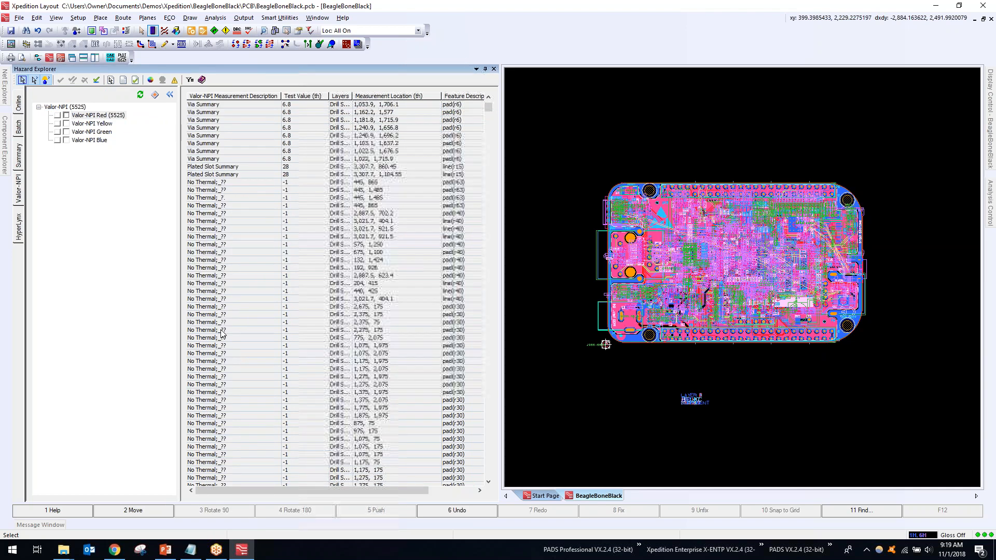
click(221, 206)
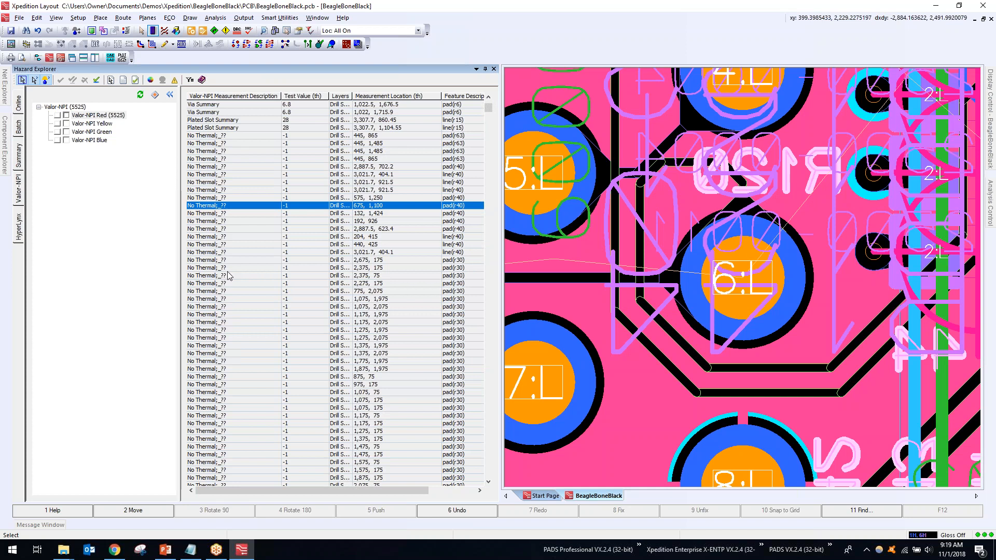
Locate the layer 2 Slivers hazard at 1,133, 1,137.5 and the Missing SMD clearance hazard at 3,096.6199606, 719 on the board
scroll(213, 266, down, 15)
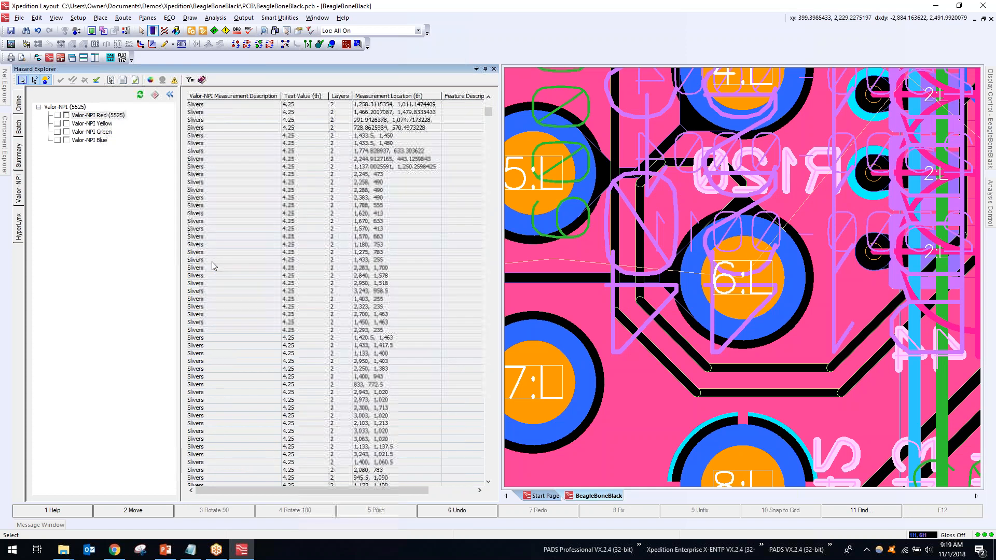
click(233, 259)
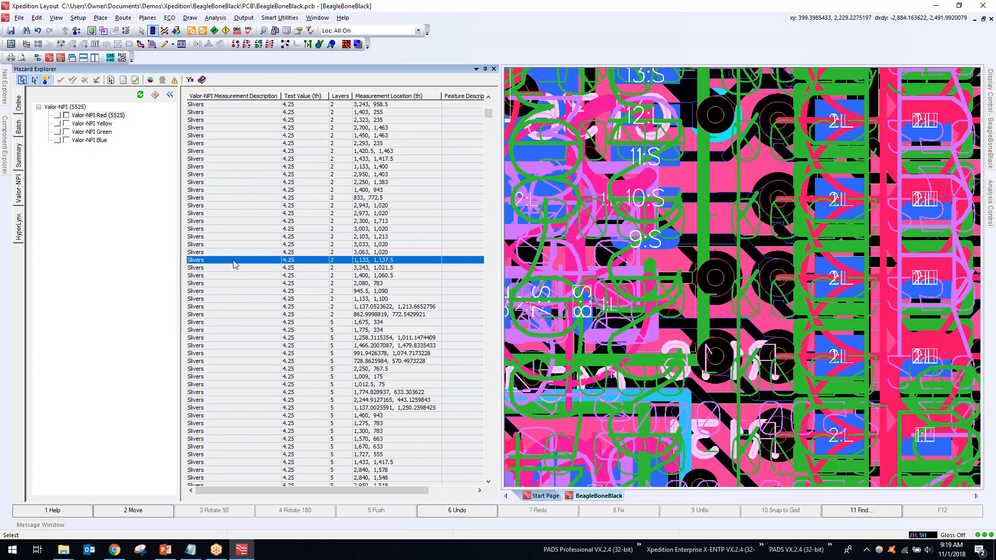
scroll(233, 260, down, 10)
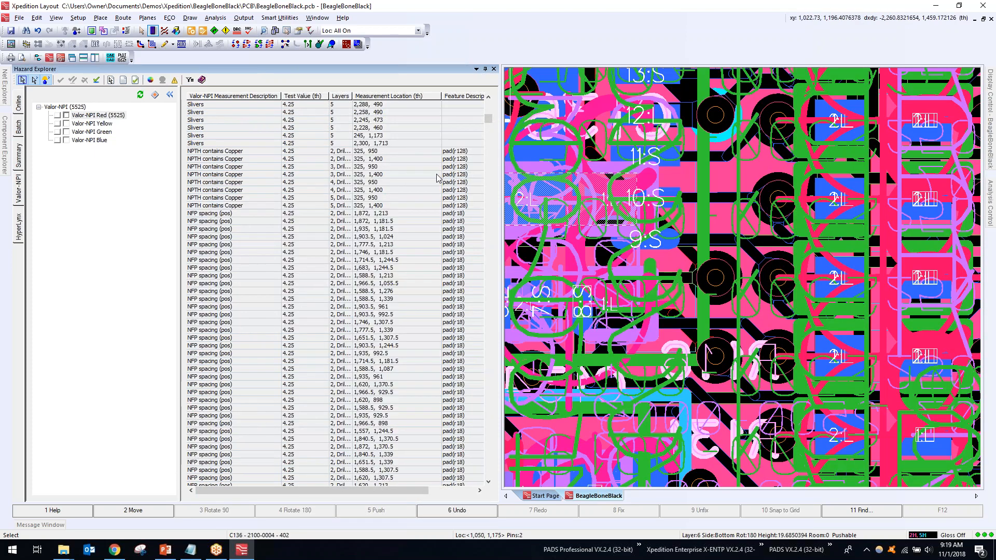
drag(487, 117, 487, 249)
click(284, 222)
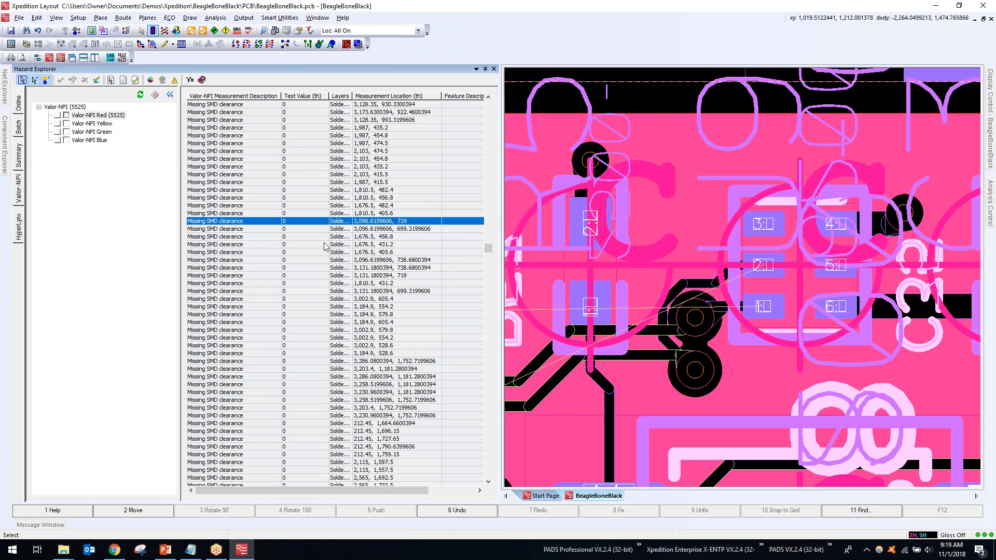
scroll(633, 287, down, 3)
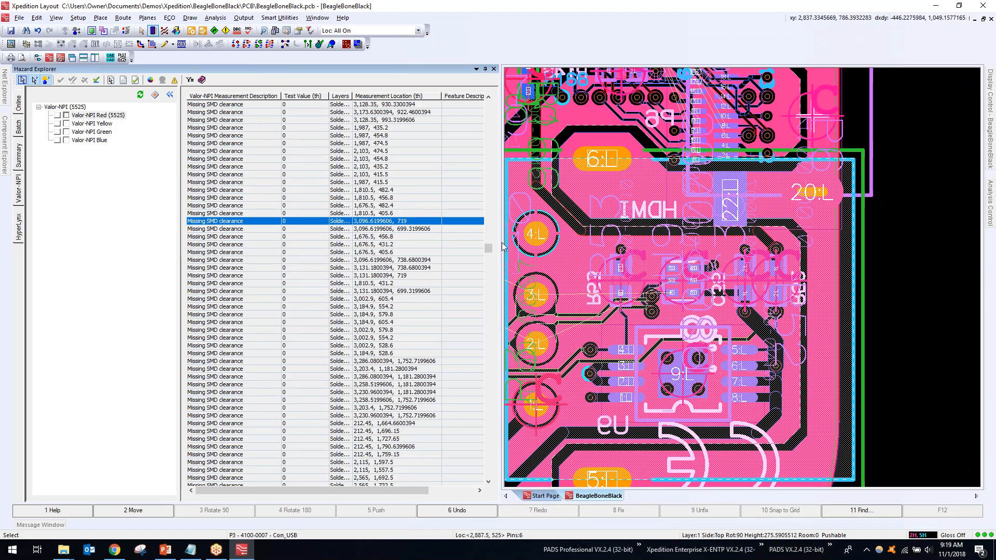
Widen the Hazard Explorer to show the Actual Value column and locate the Missing SMD clearance hazard at 3,131.1800394, 699.3199606
drag(502, 247, 726, 241)
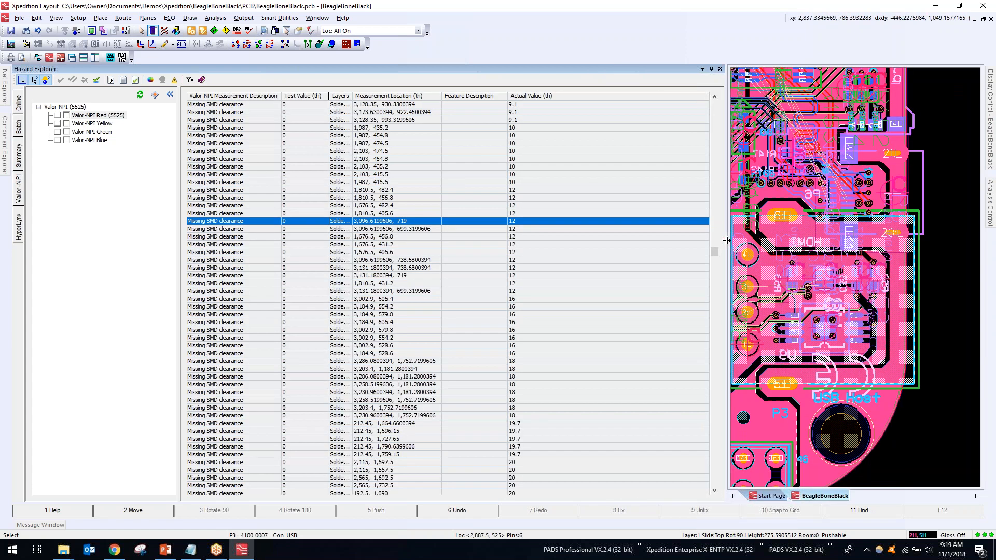
drag(706, 96, 571, 111)
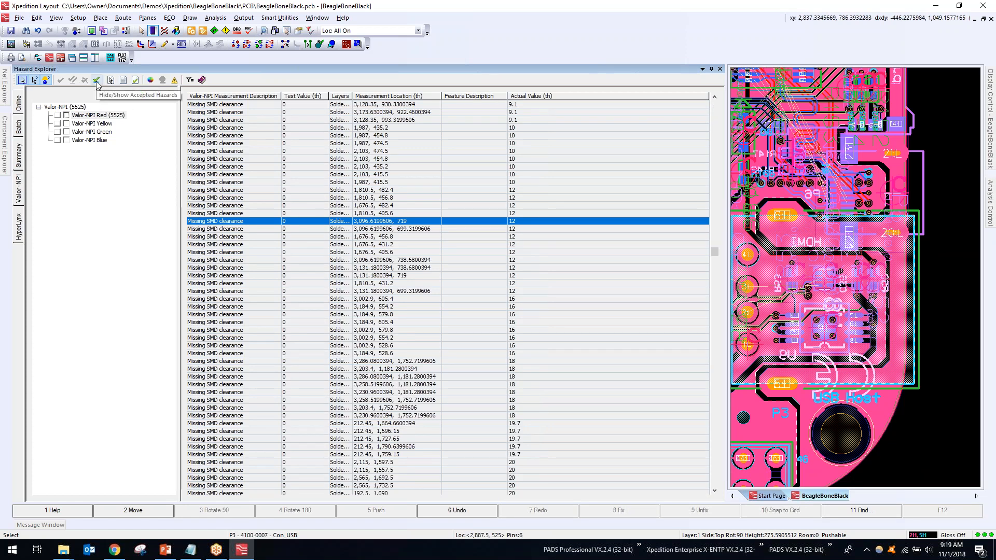
click(209, 291)
drag(714, 254, 689, 344)
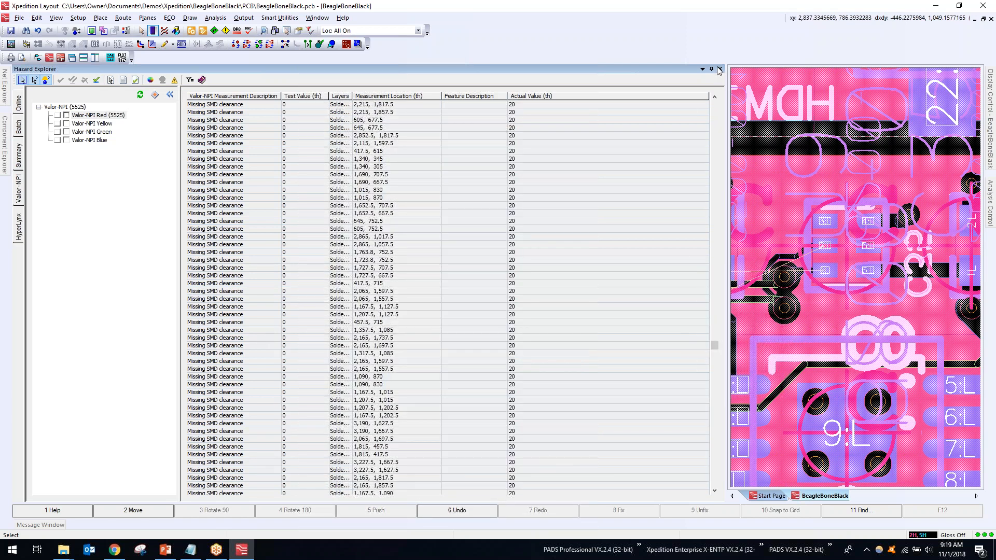
Close the Hazard Explorer and bring the whole board back into view
click(720, 69)
key(Home)
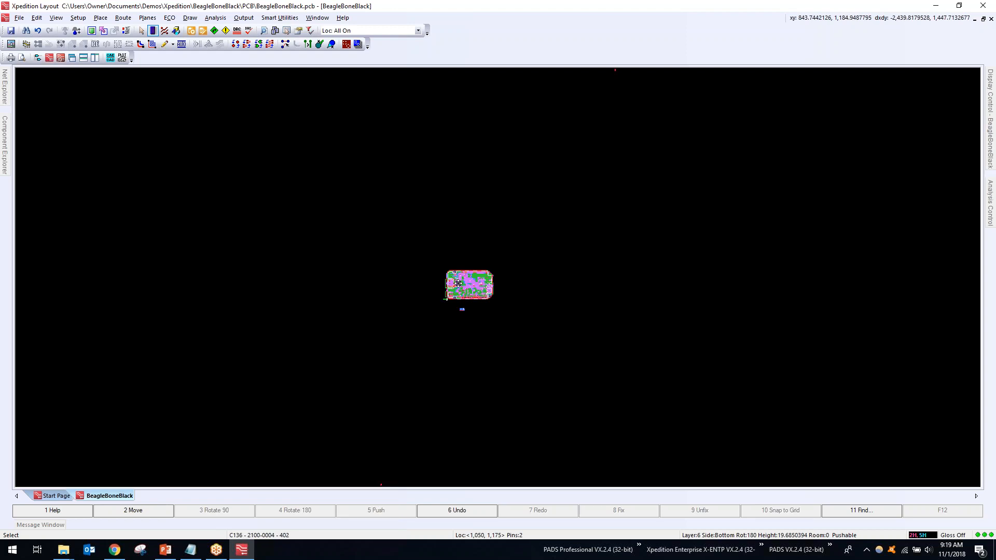
scroll(458, 284, up, 5)
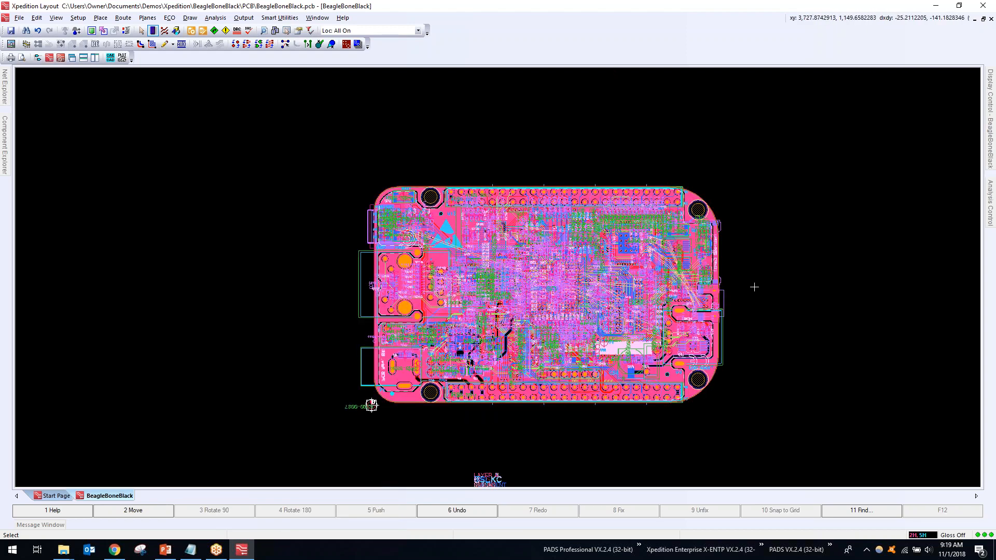
scroll(754, 287, up, 1)
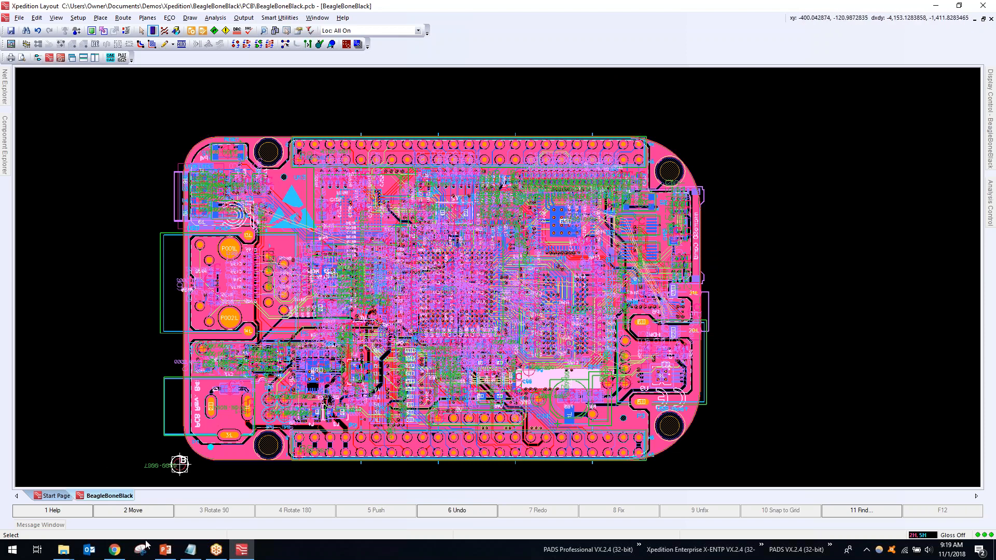
Switch to the PowerPoint presentation, start the slide show from the Demo slide and advance past Save the Date to the contact slide
click(166, 555)
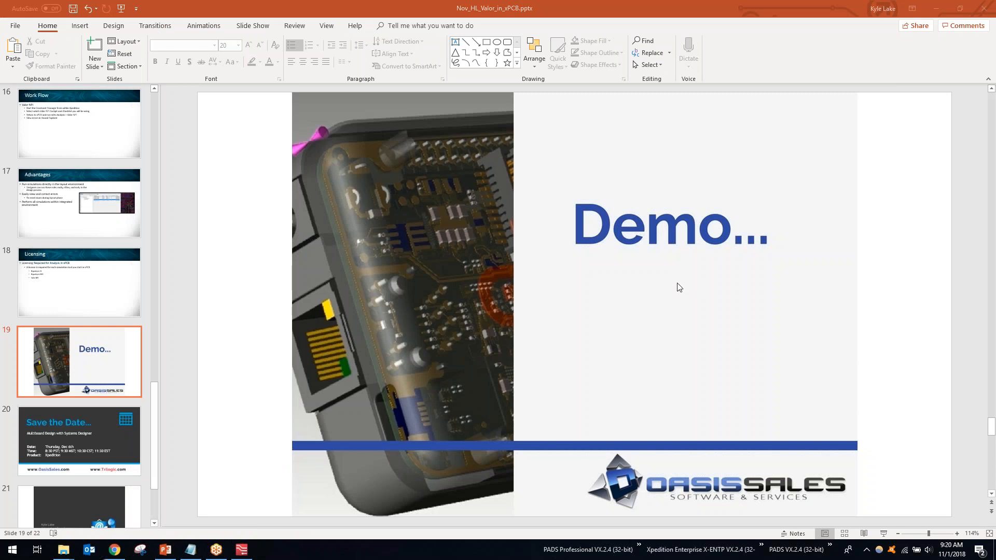
click(883, 533)
click(769, 382)
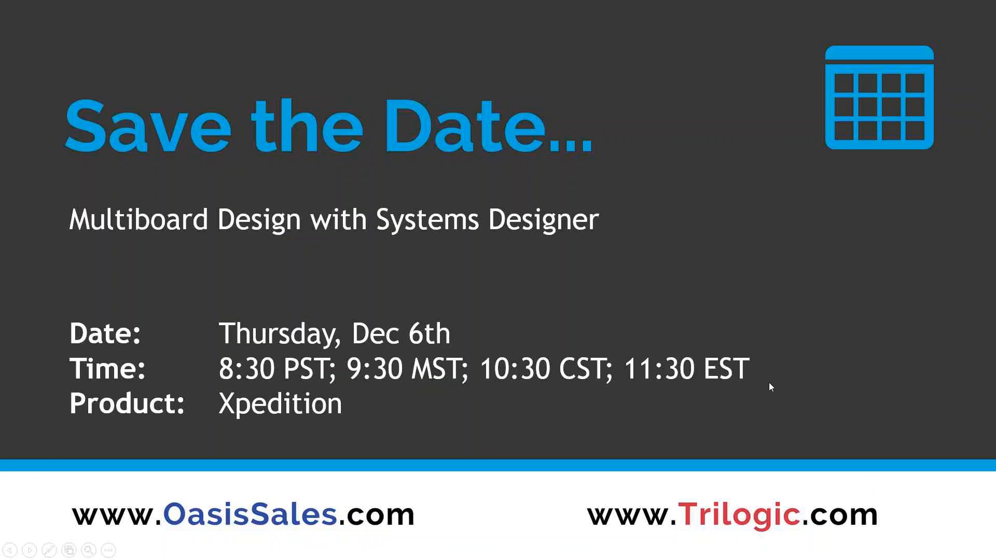
click(769, 381)
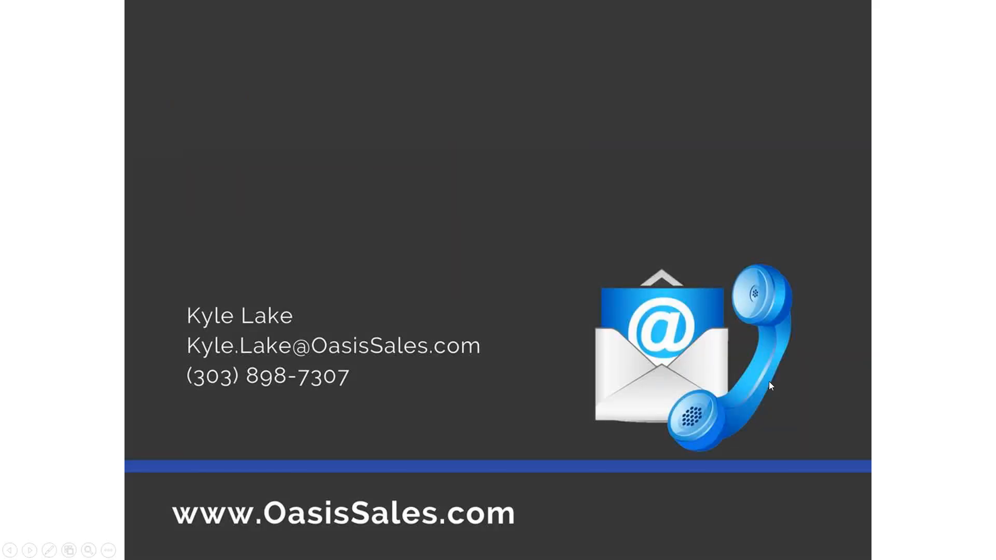